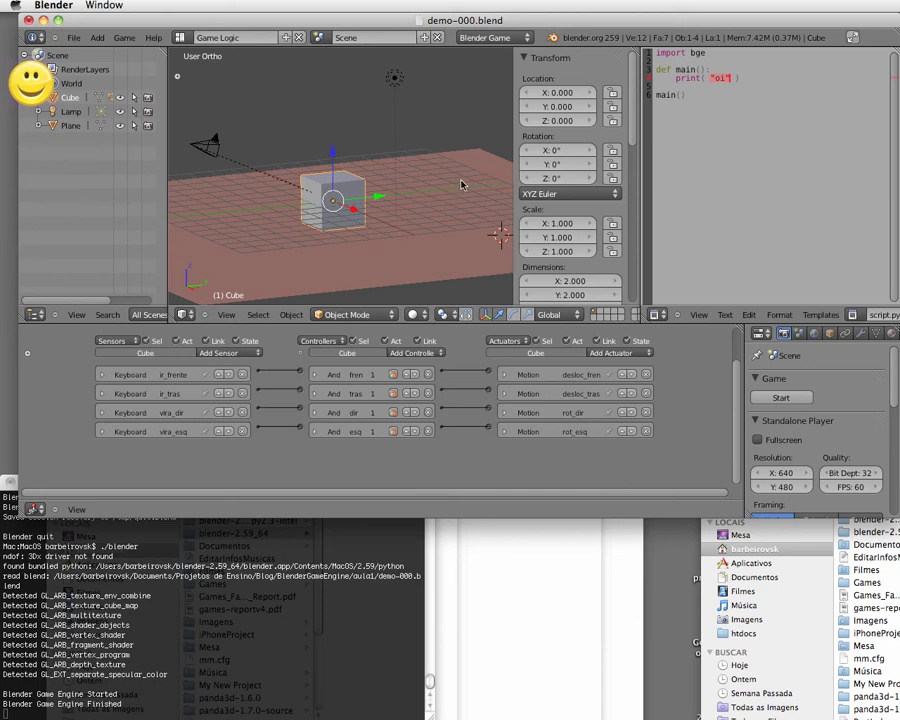
- Hide the 3D view's transform sidebar and widen the properties editor to show the cube's physics settings
{"action": "key", "text": "n"}
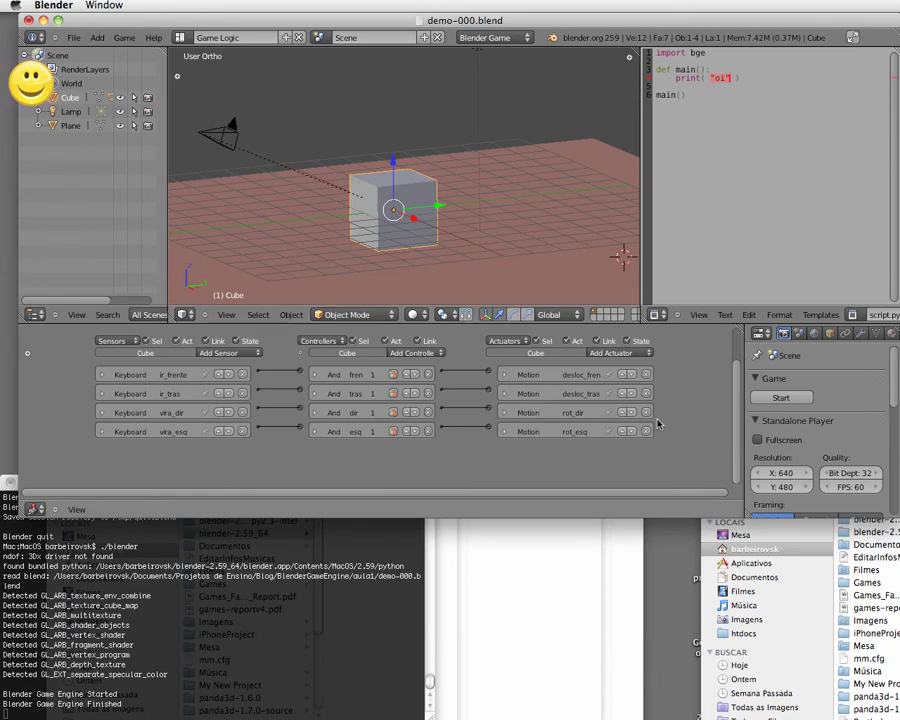
{"action": "left_click_drag", "start_coordinate": [743, 413], "coordinate": [661, 414]}
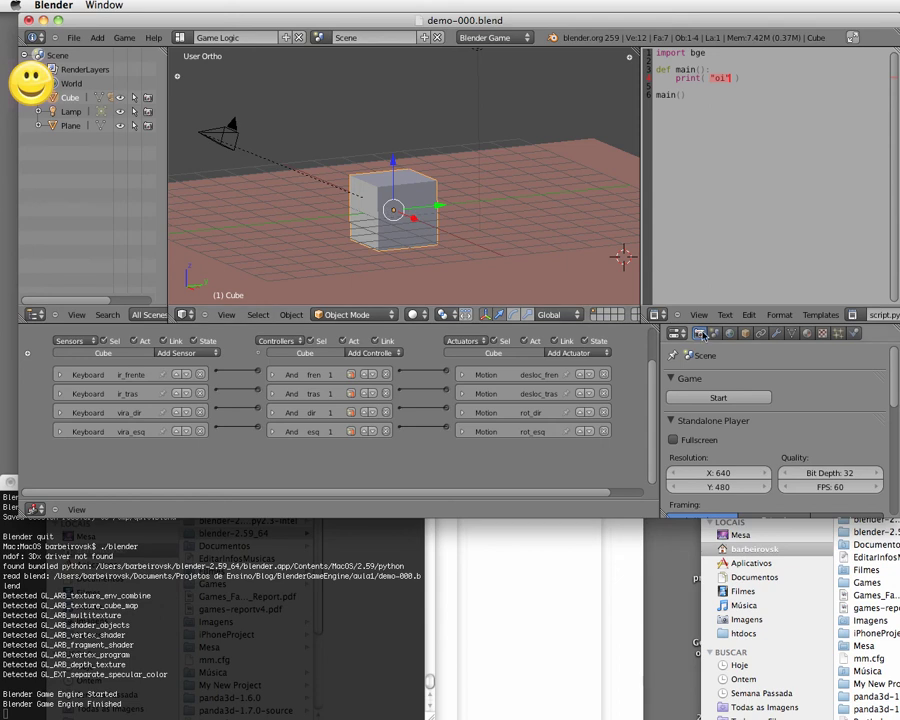
{"action": "left_click", "coordinate": [680, 335]}
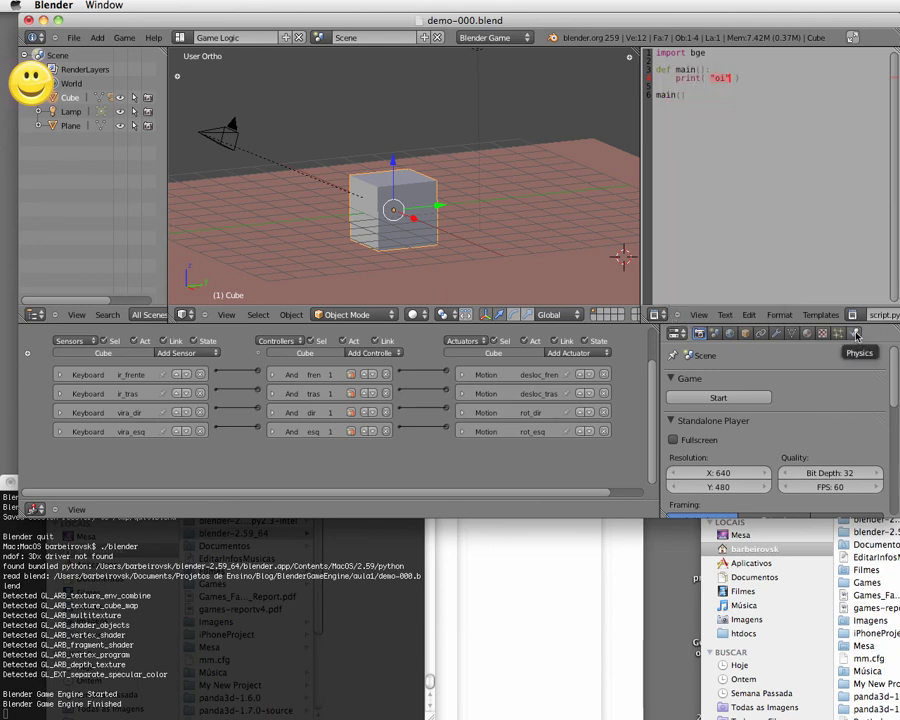
{"action": "mouse_move", "coordinate": [660, 422]}
{"action": "left_mouse_down"}
{"action": "mouse_move", "coordinate": [785, 422]}
{"action": "mouse_move", "coordinate": [670, 433]}
{"action": "left_mouse_up"}
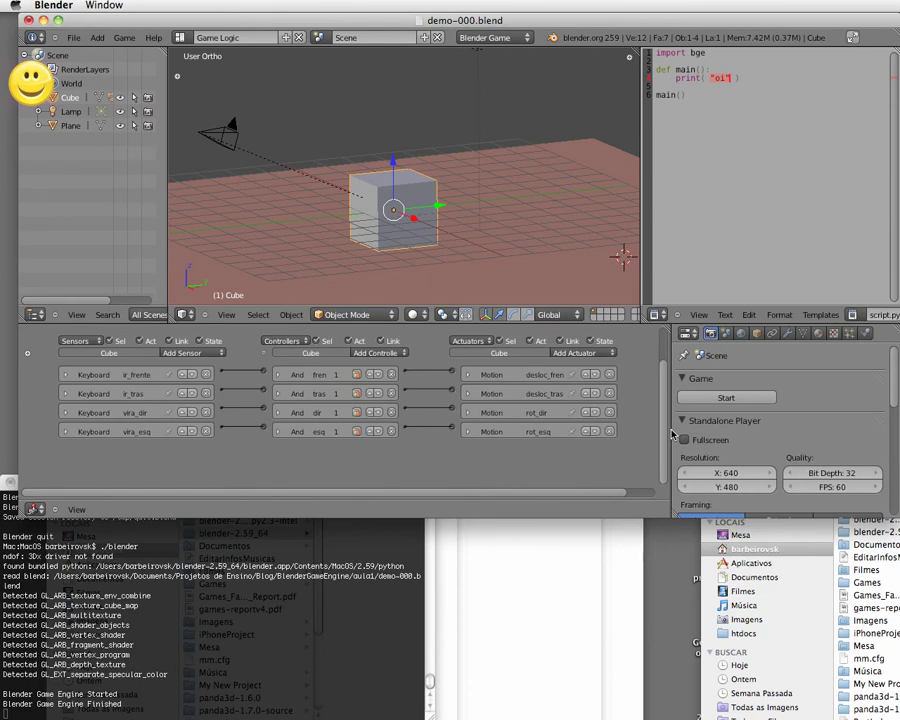
{"action": "left_click", "coordinate": [866, 334]}
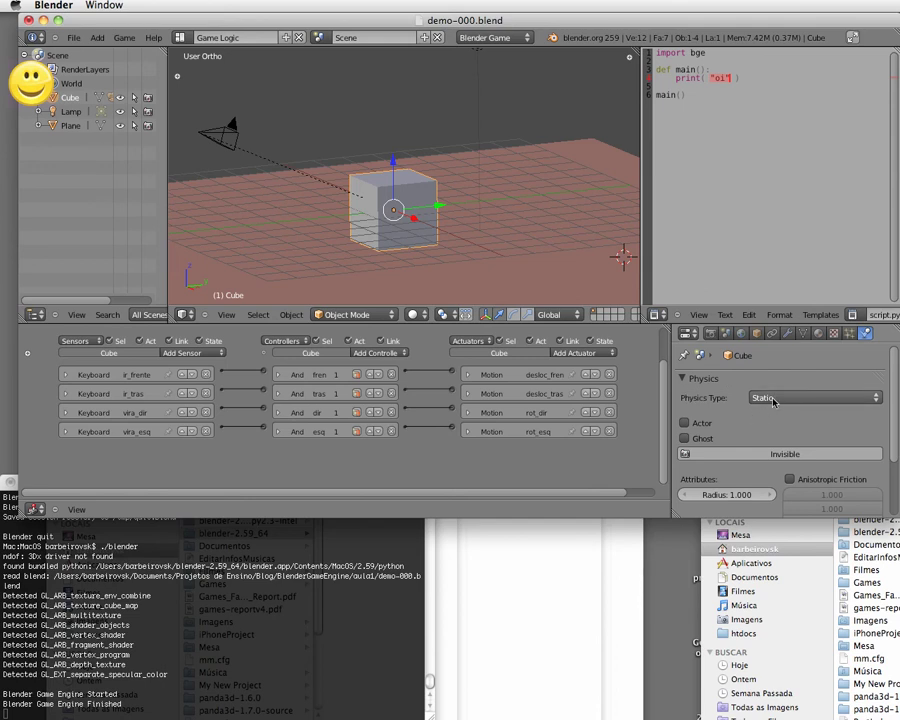
- Add a second cube above the far part of the plane and test it in a game run
{"action": "left_click", "coordinate": [531, 158]}
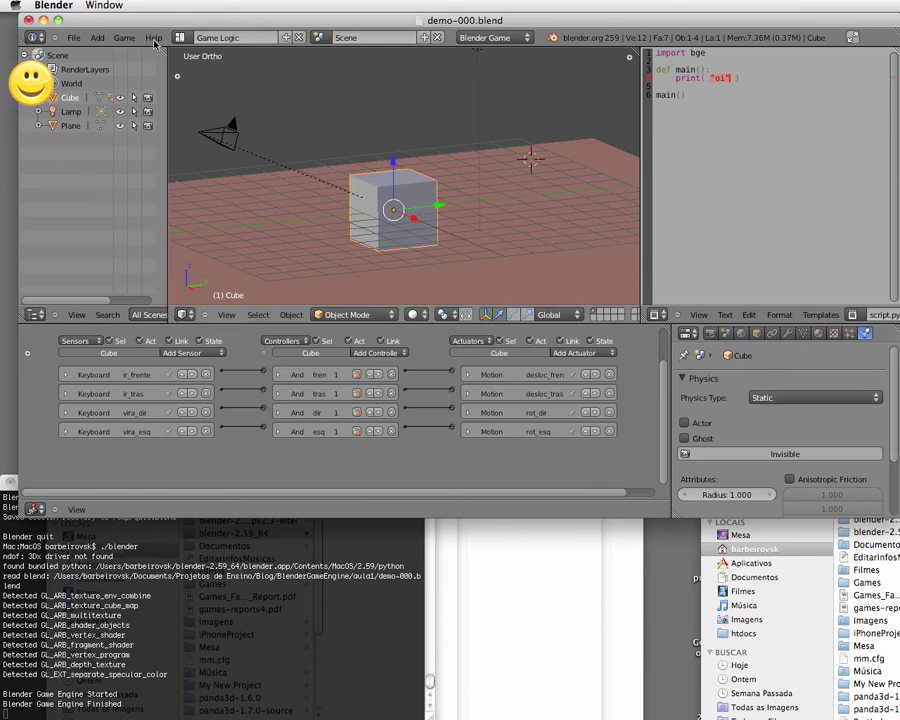
{"action": "left_click", "coordinate": [101, 38]}
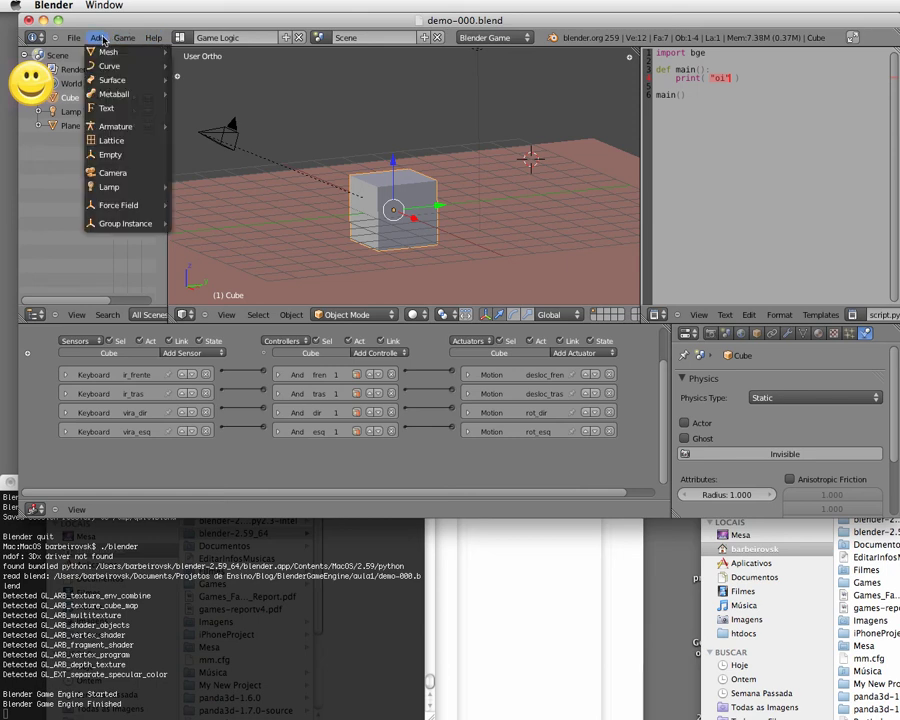
{"action": "mouse_move", "coordinate": [110, 52]}
{"action": "left_click", "coordinate": [251, 64]}
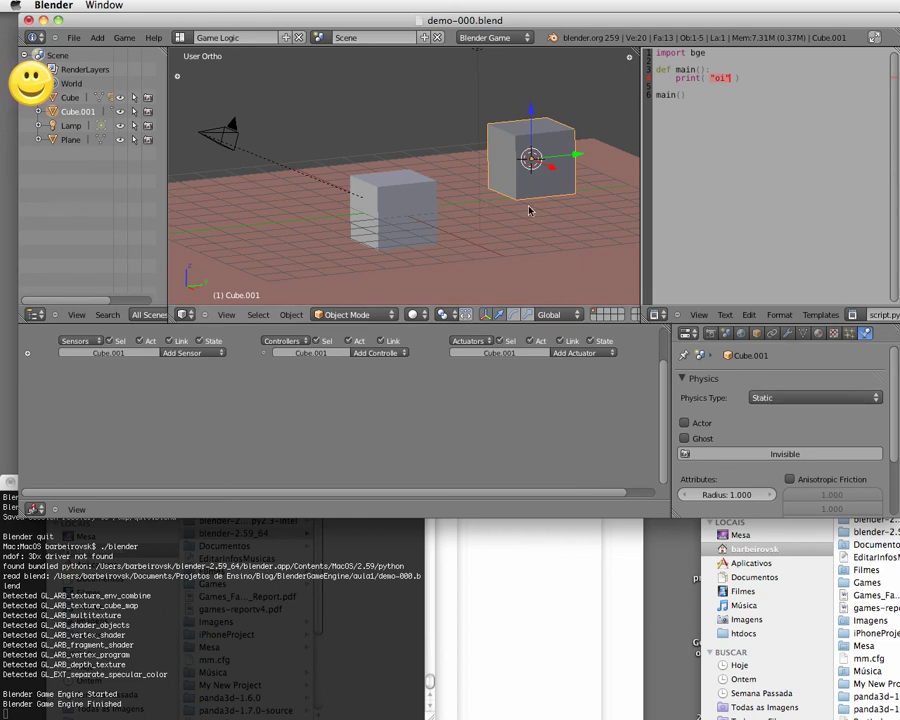
{"action": "key", "text": "p"}
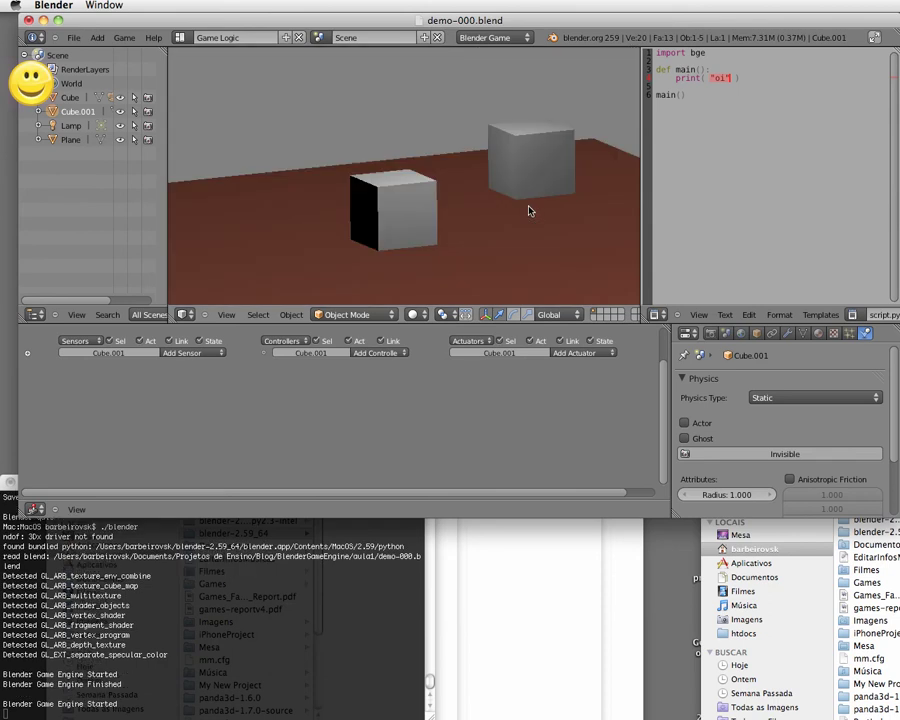
{"action": "key", "text": "Escape"}
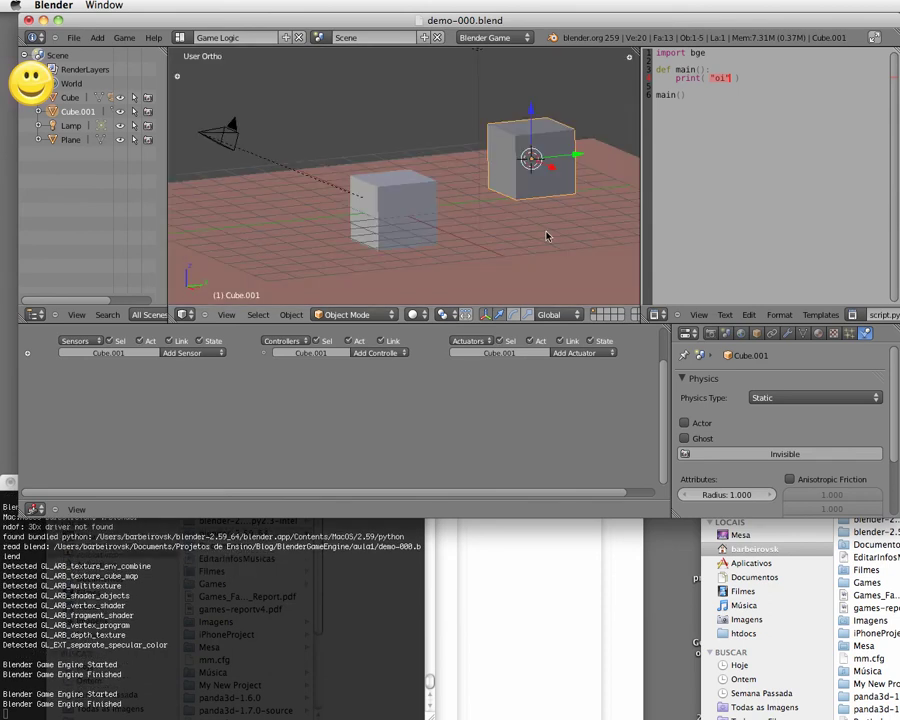
- Delete the added cube and reselect the original cube
{"action": "key", "text": "x"}
{"action": "left_click", "coordinate": [547, 236]}
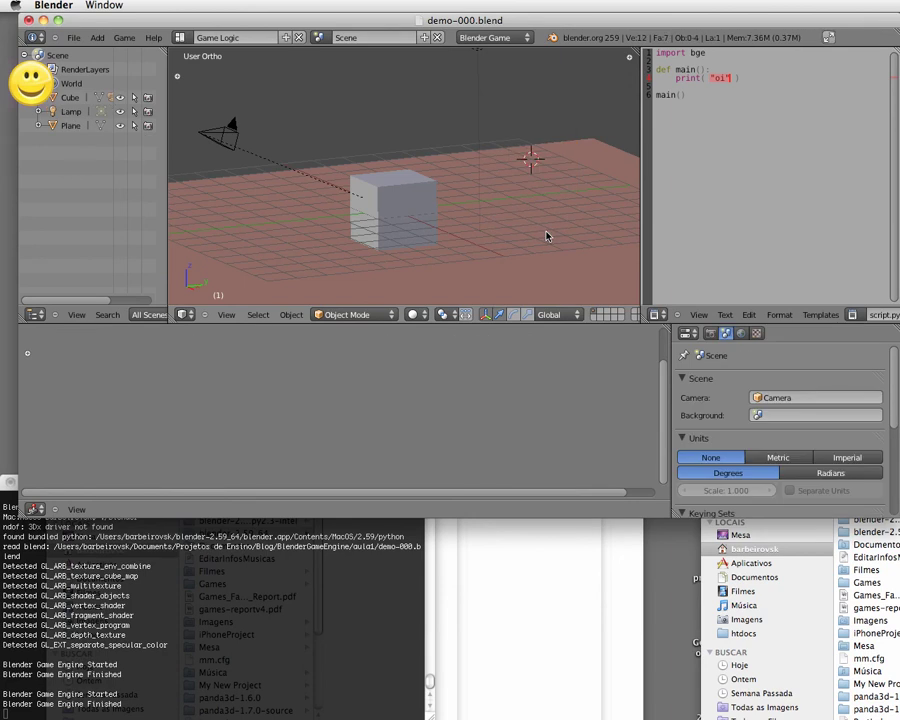
{"action": "right_click", "coordinate": [393, 187]}
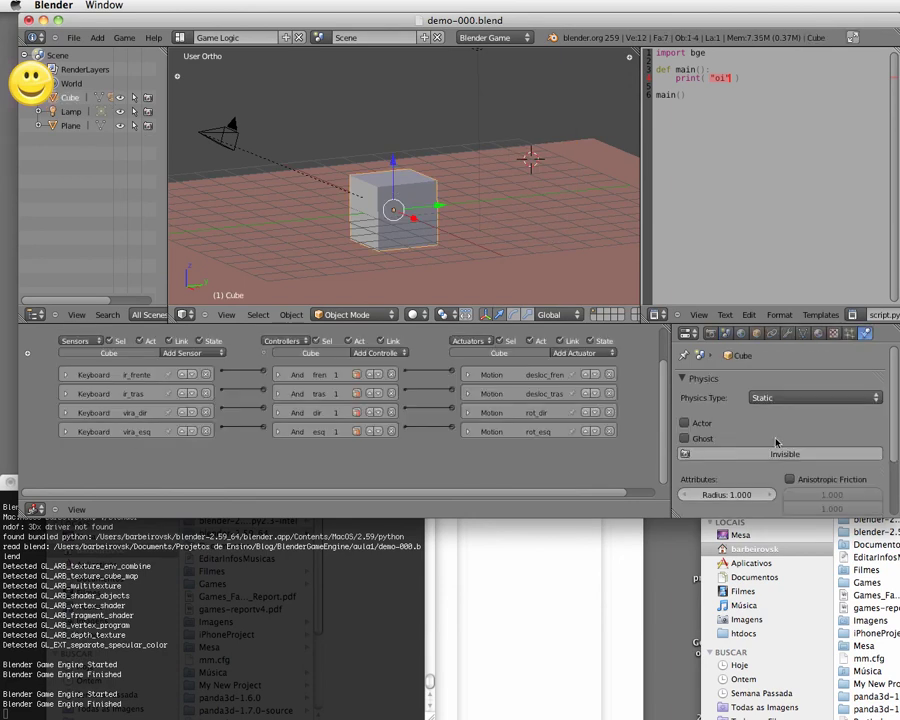
- Review the physics types available for the cube and test-run the game with its Static type
{"action": "left_click", "coordinate": [876, 399]}
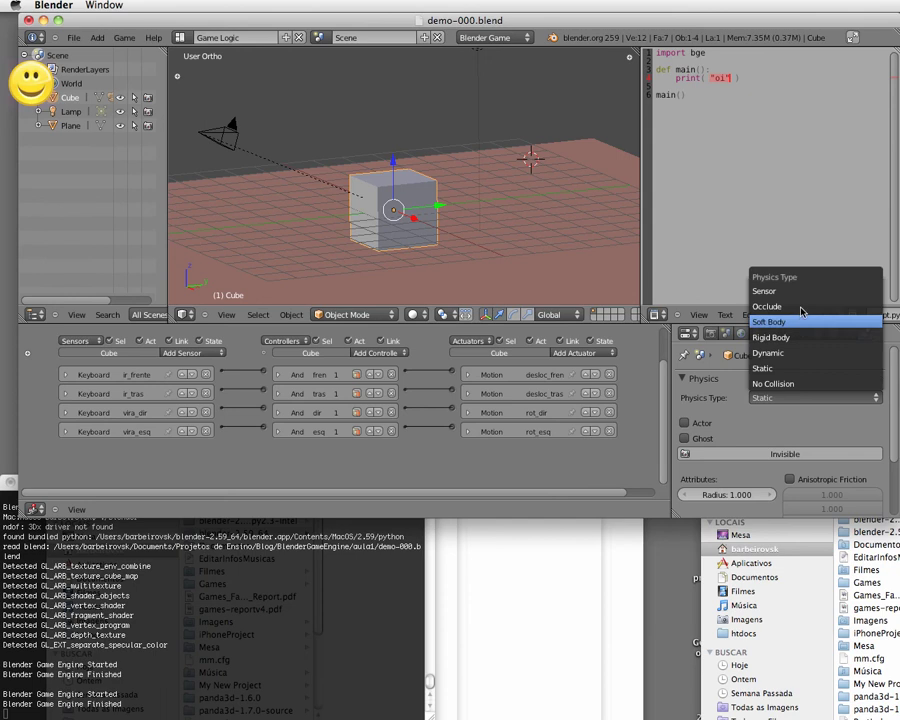
{"action": "left_click", "coordinate": [732, 381]}
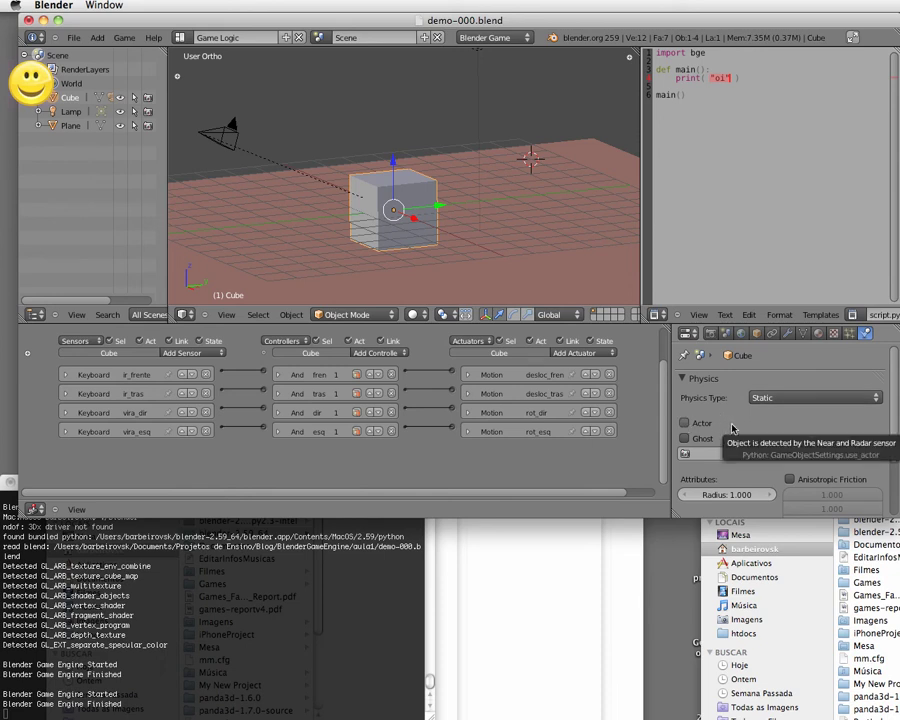
{"action": "left_click", "coordinate": [786, 399]}
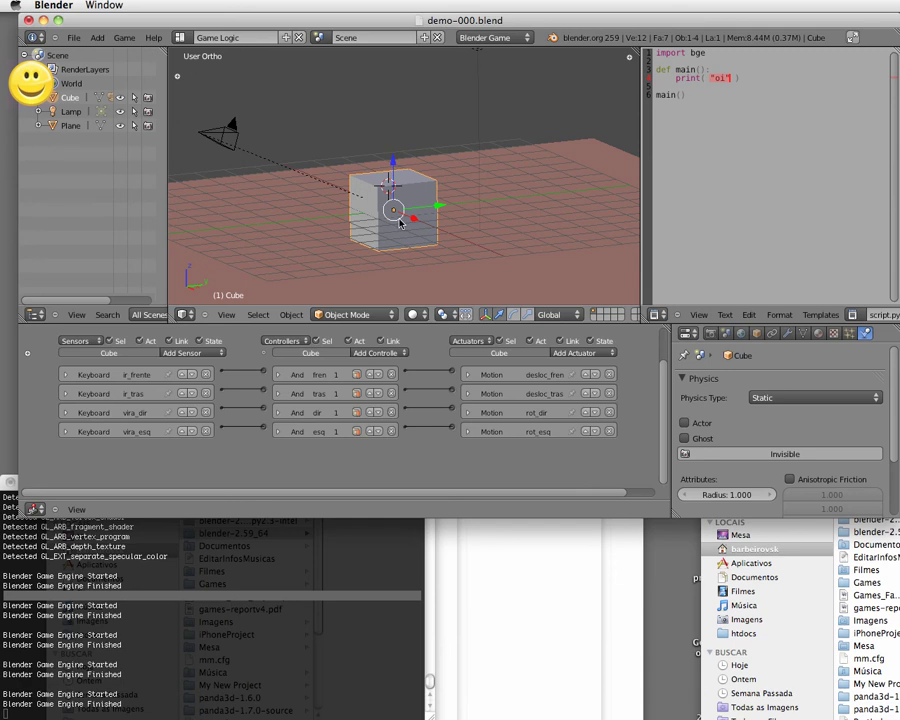
{"action": "key", "text": "p"}
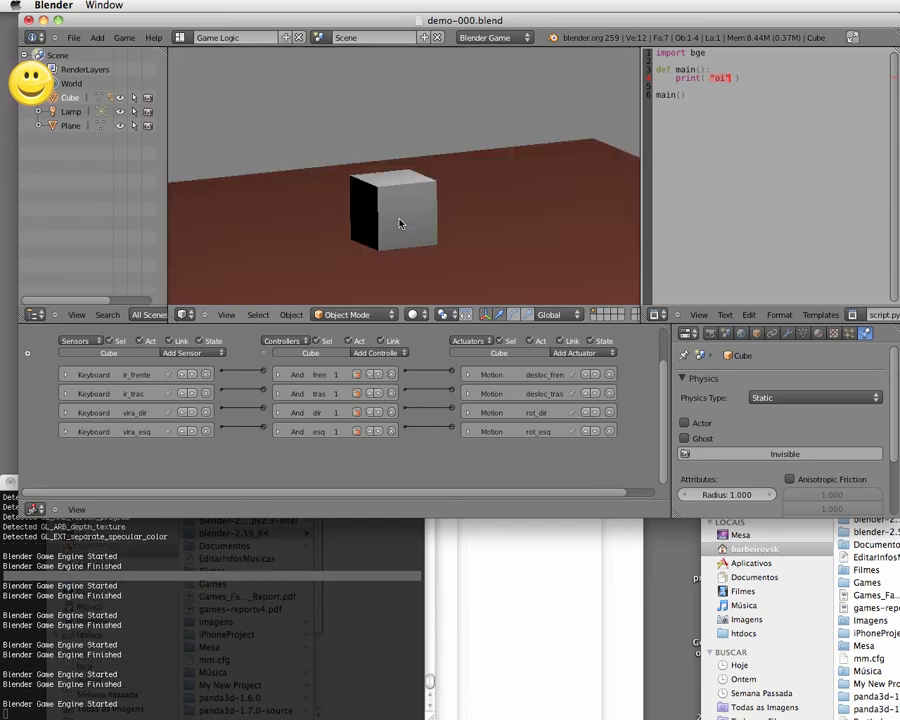
{"action": "key", "text": "Escape"}
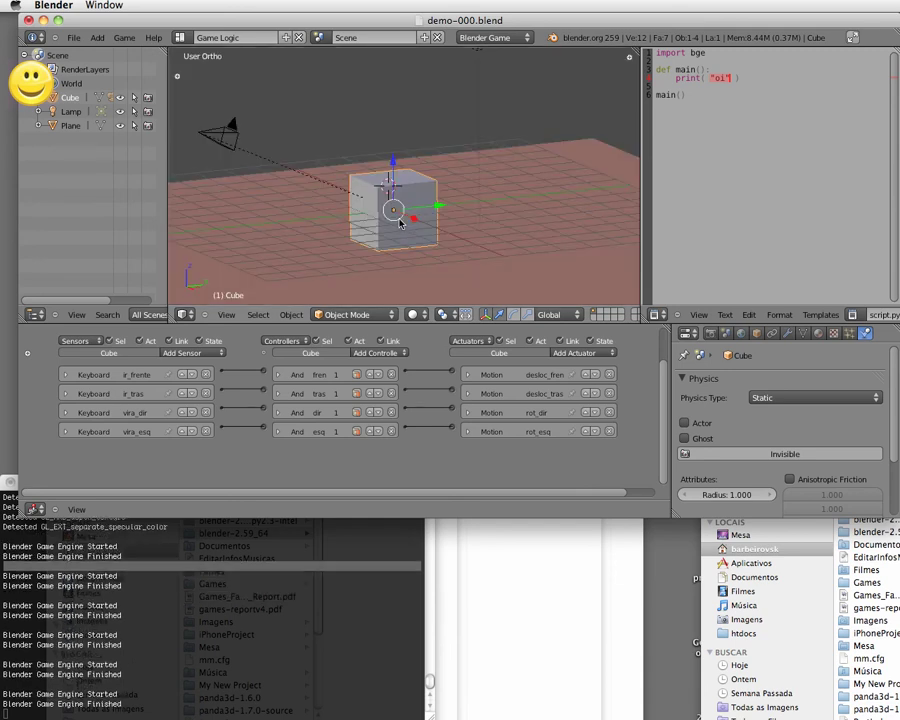
- Set the cube's physics type to Dynamic and raise it along Z above the plane for a test run of its fall
{"action": "left_click", "coordinate": [815, 398]}
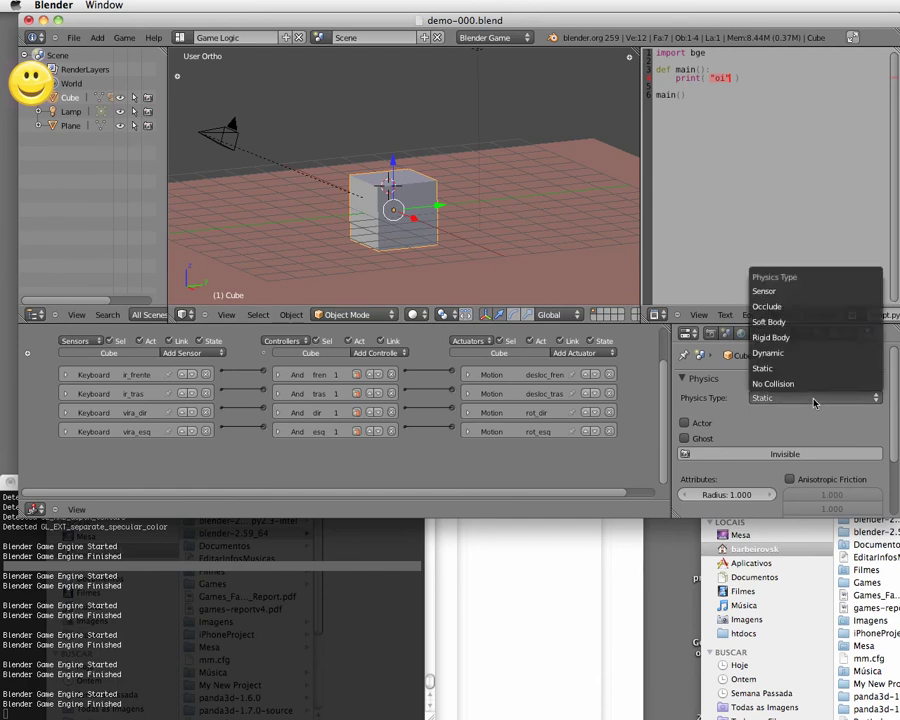
{"action": "left_click", "coordinate": [785, 354]}
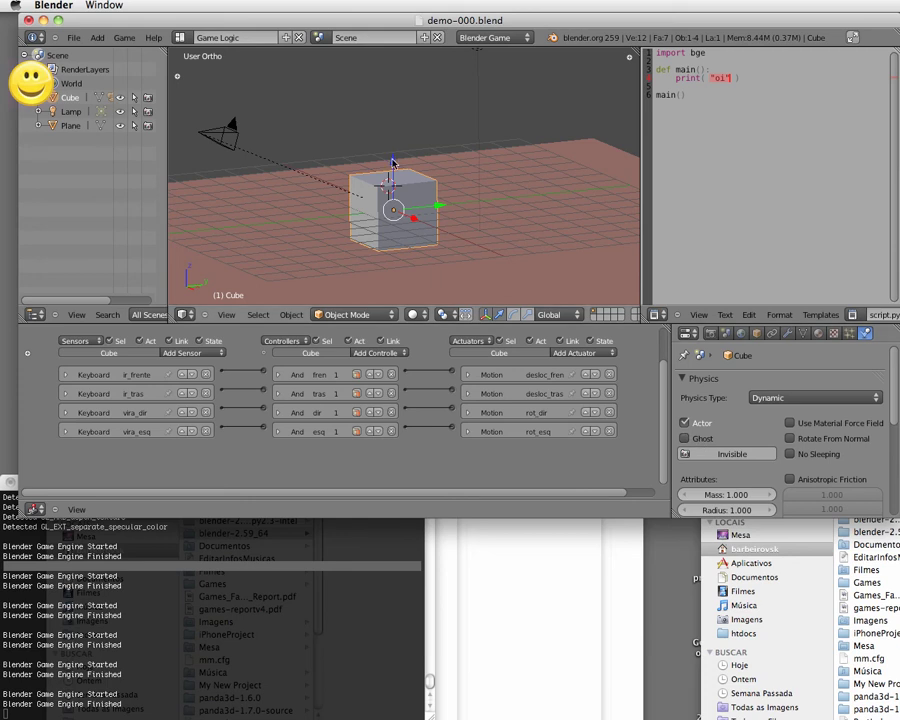
{"action": "key", "text": "g"}
{"action": "key", "text": "z"}
{"action": "left_click", "coordinate": [419, 137]}
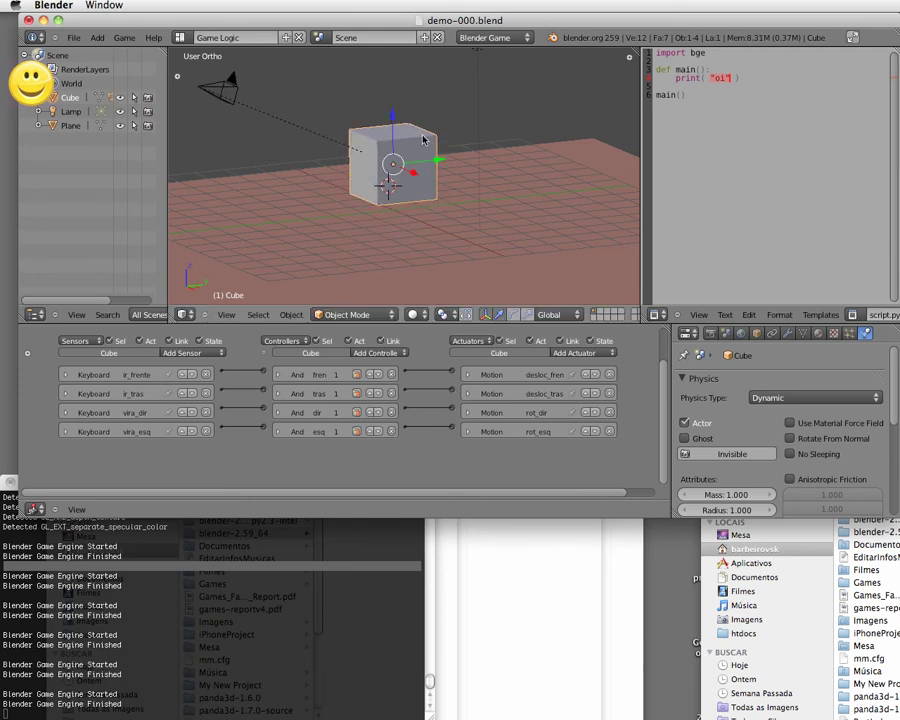
{"action": "key", "text": "p"}
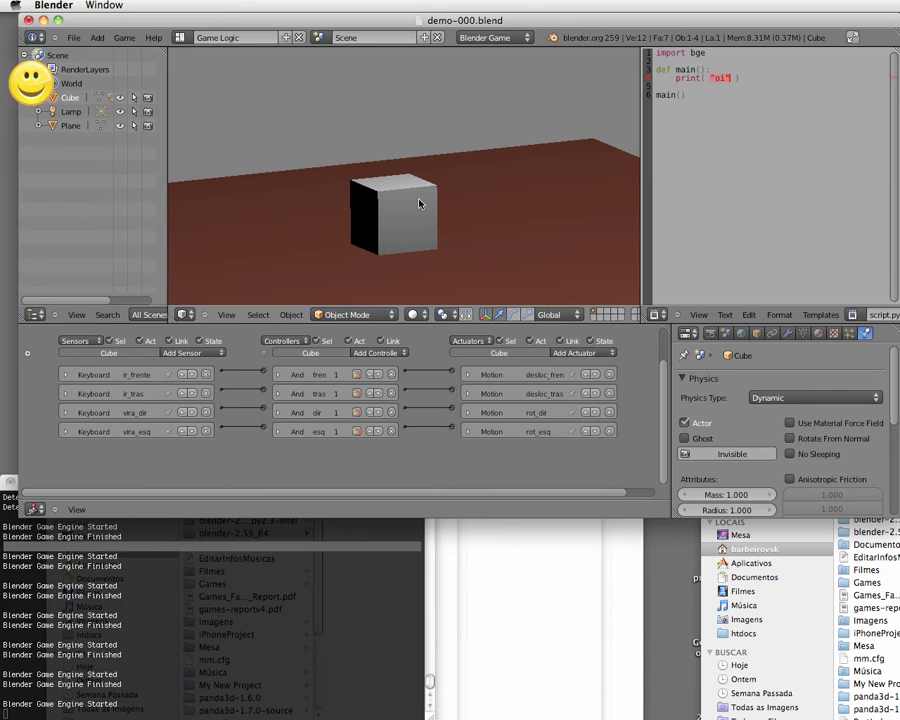
{"action": "key", "text": "Escape"}
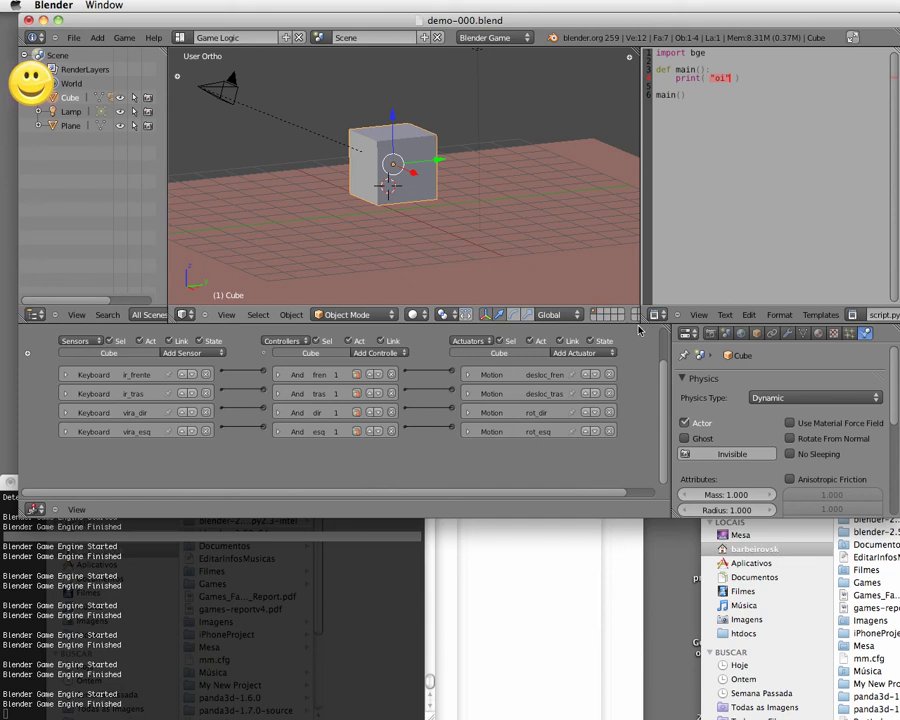
- Enable Ghost on the dynamic cube for a test run of the game, and disable it again
{"action": "left_click", "coordinate": [685, 438]}
{"action": "key", "text": "p"}
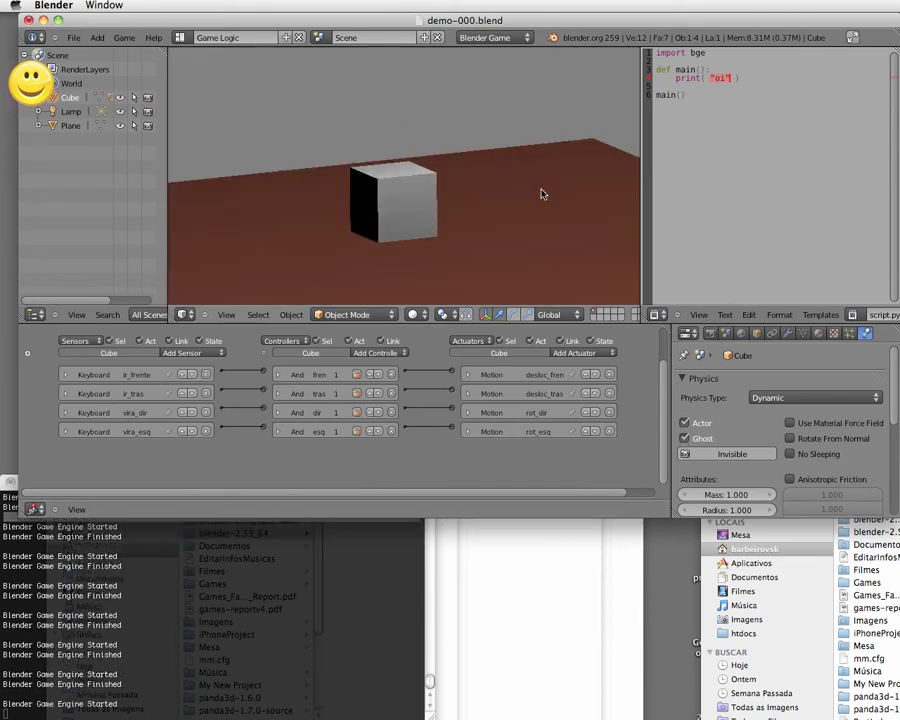
{"action": "key", "text": "Escape"}
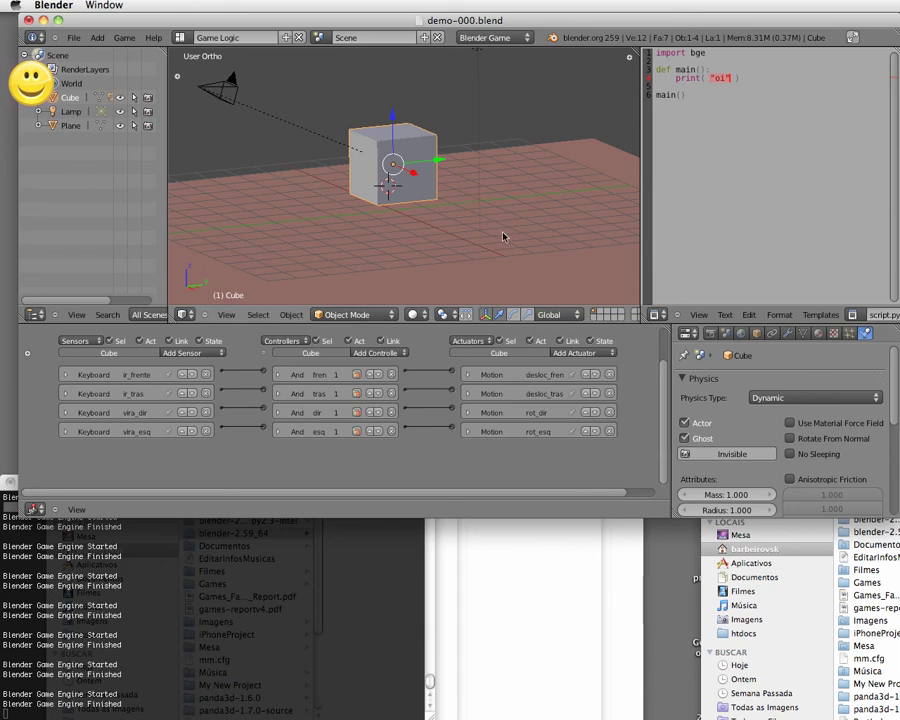
{"action": "left_click", "coordinate": [686, 440]}
- Try the Sensor physics type on the cube in a game run
{"action": "left_click", "coordinate": [766, 398]}
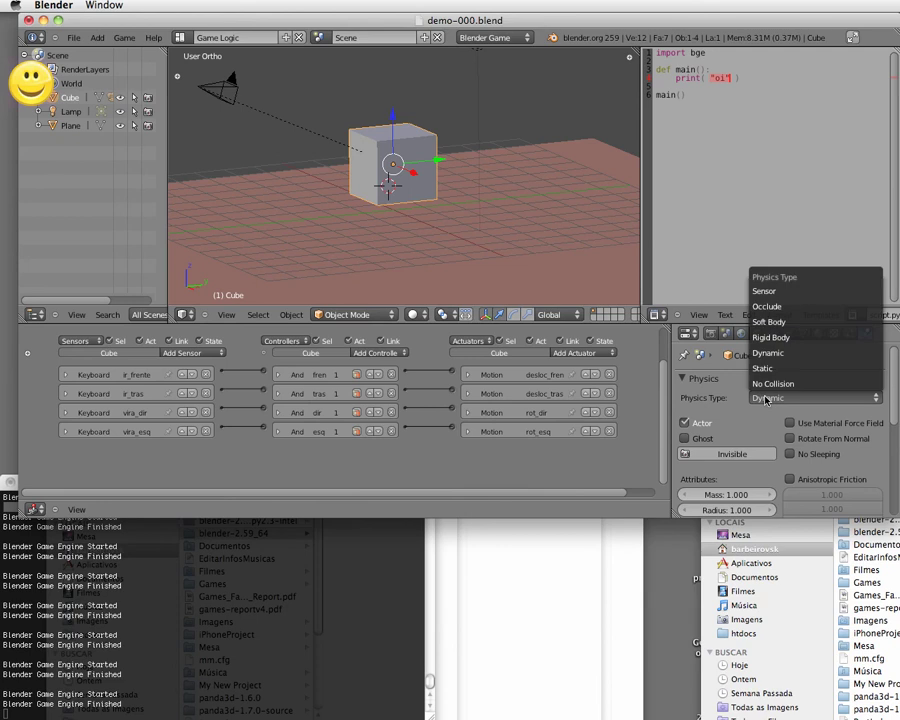
{"action": "left_click", "coordinate": [770, 291]}
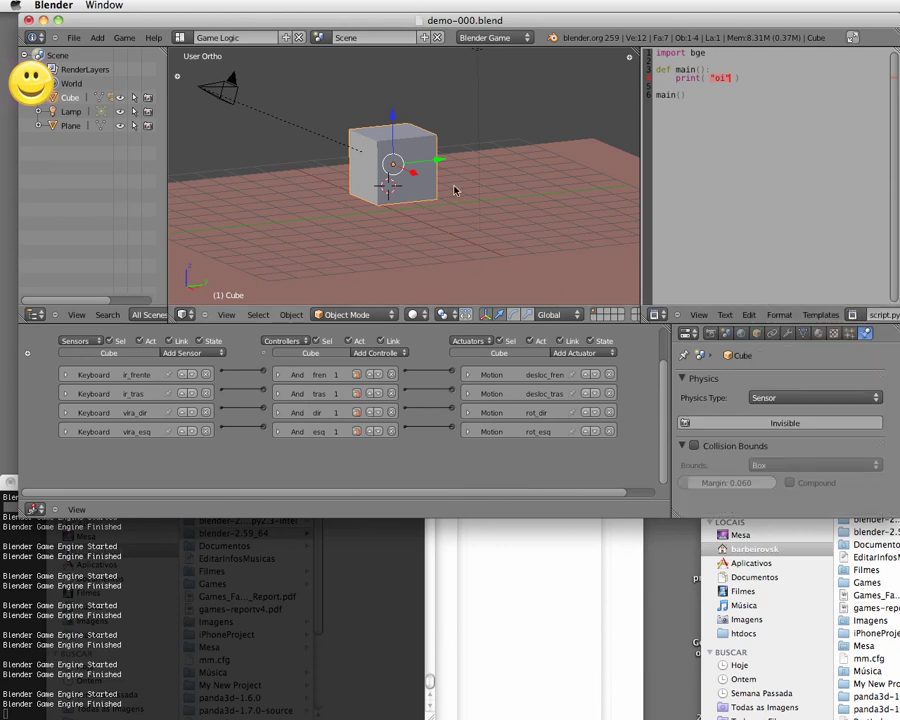
{"action": "key", "text": "p"}
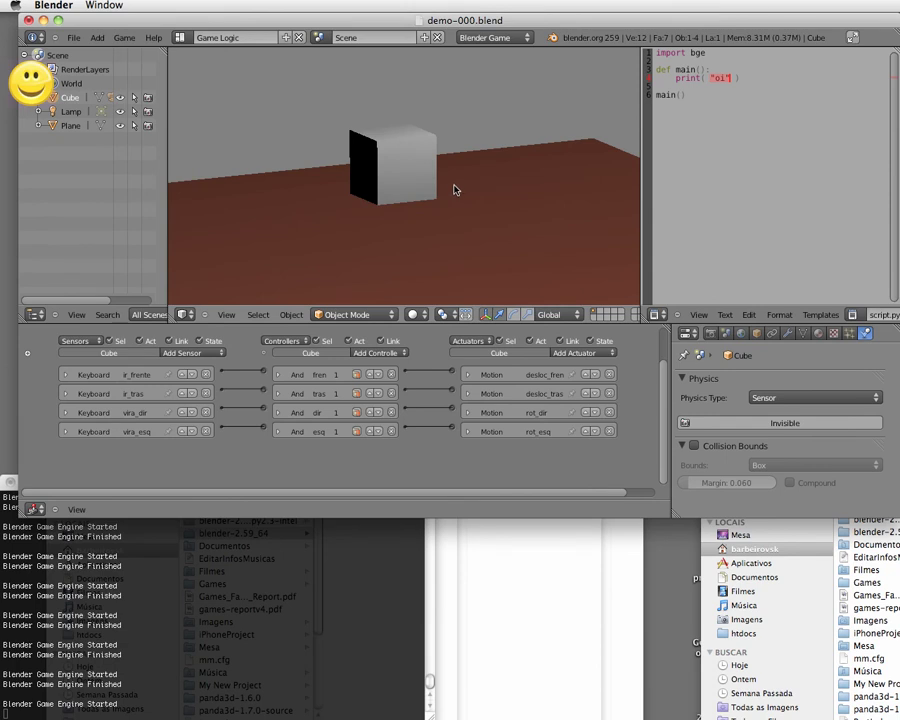
{"action": "key", "text": "Escape"}
- Set the cube's physics type back to Dynamic with Ghost disabled
{"action": "left_click", "coordinate": [781, 398]}
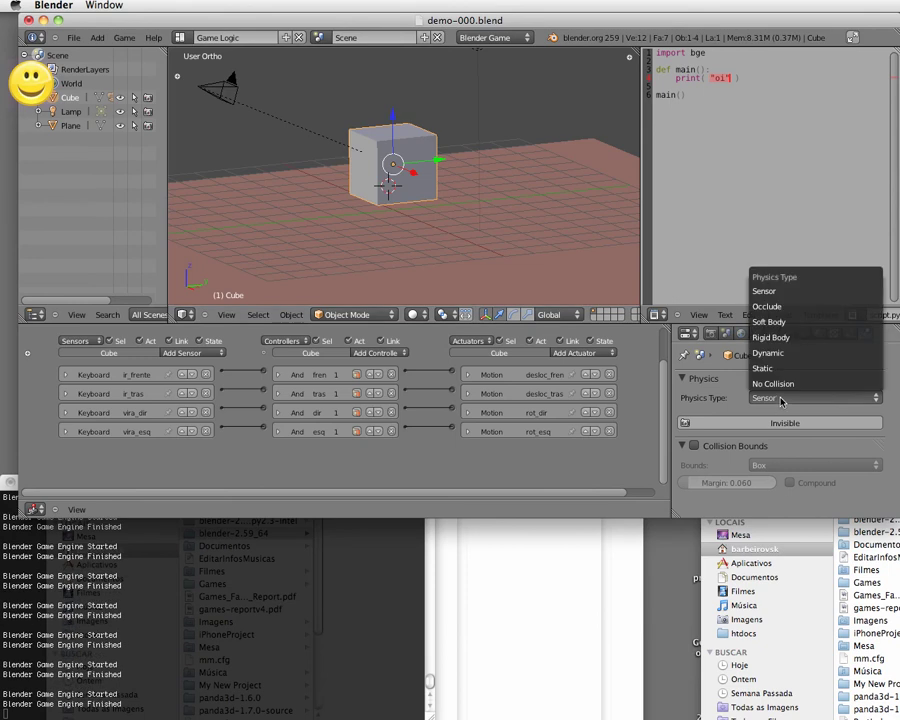
{"action": "left_click", "coordinate": [784, 352]}
{"action": "left_click", "coordinate": [685, 438]}
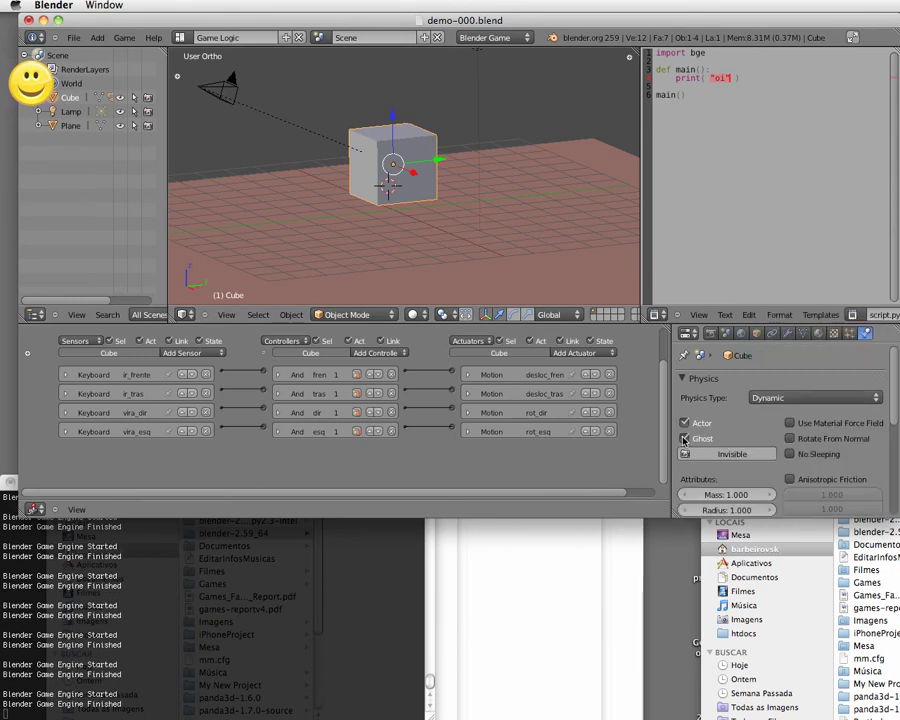
- Run the game, drive the dynamic cube forward with turns across the plane, and stop the game
{"action": "key", "text": "p"}
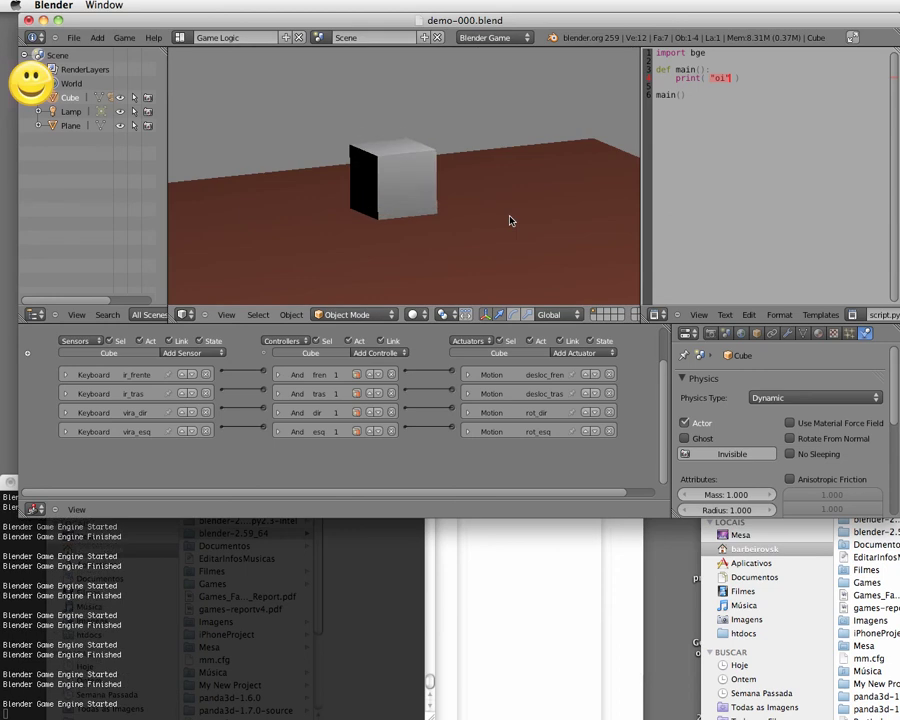
{"action": "key", "text": "Right"}
{"action": "key", "text": "Up"}
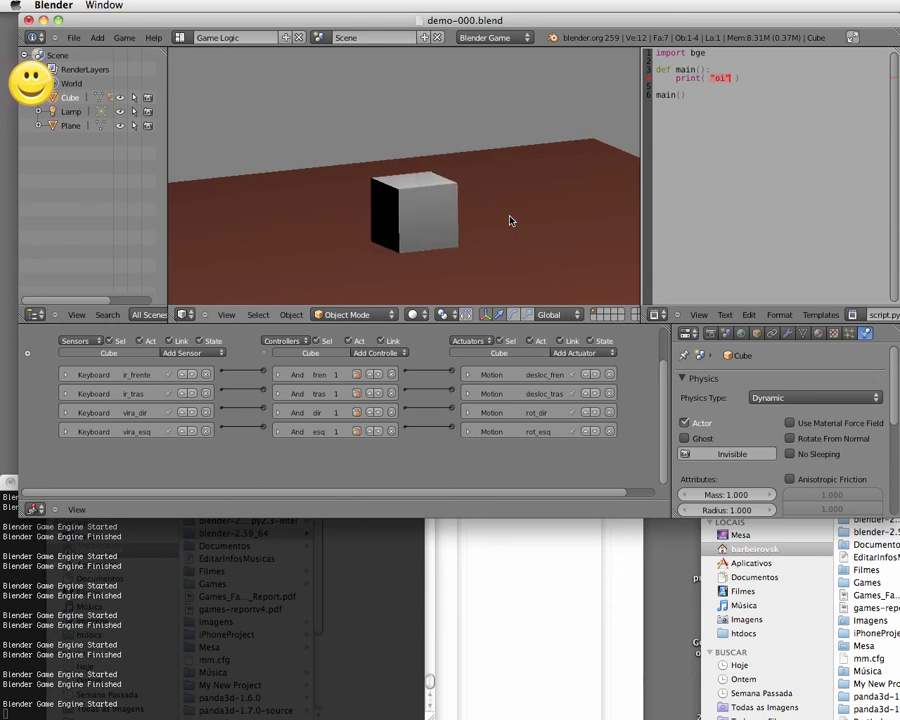
{"action": "key", "text": "Up"}
{"action": "key", "text": "Left"}
{"action": "key", "text": "Up"}
{"action": "key", "text": "Left"}
{"action": "key", "text": "Up"}
{"action": "key", "text": "Left"}
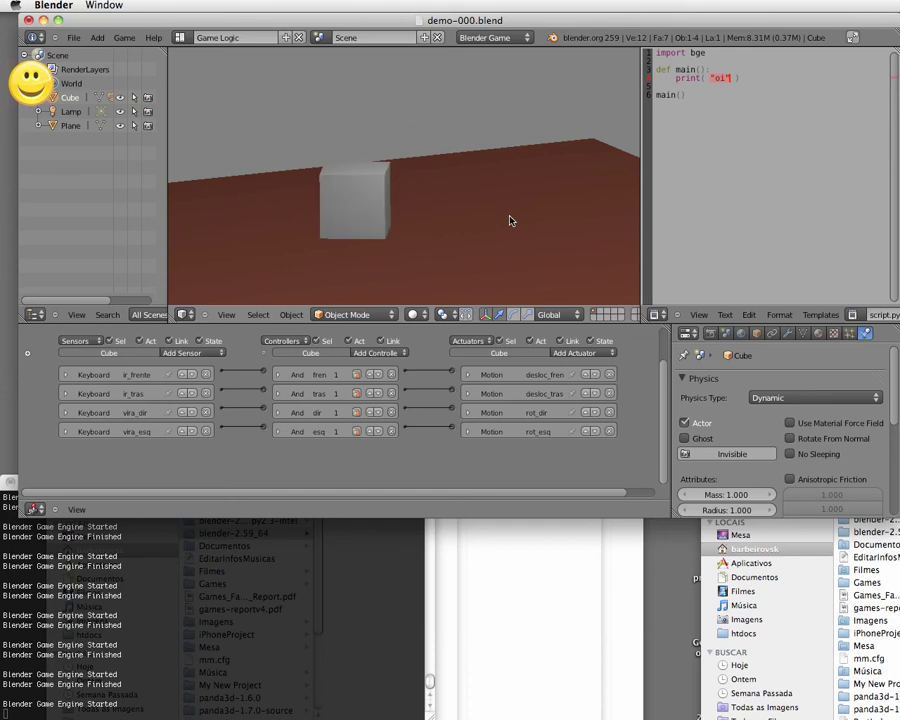
{"action": "key", "text": "Up"}
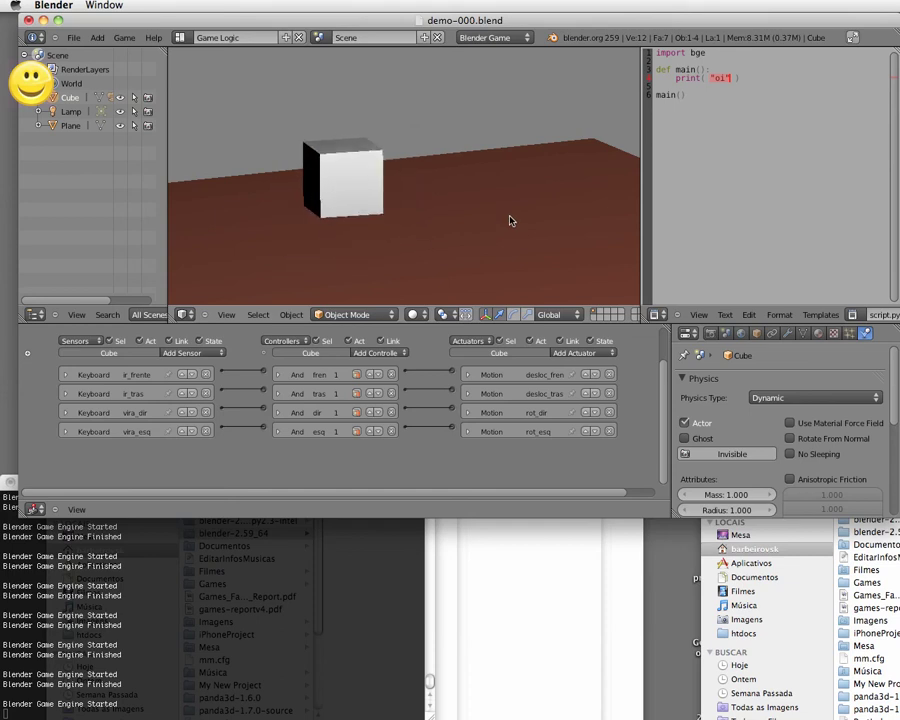
{"action": "key", "text": "Up"}
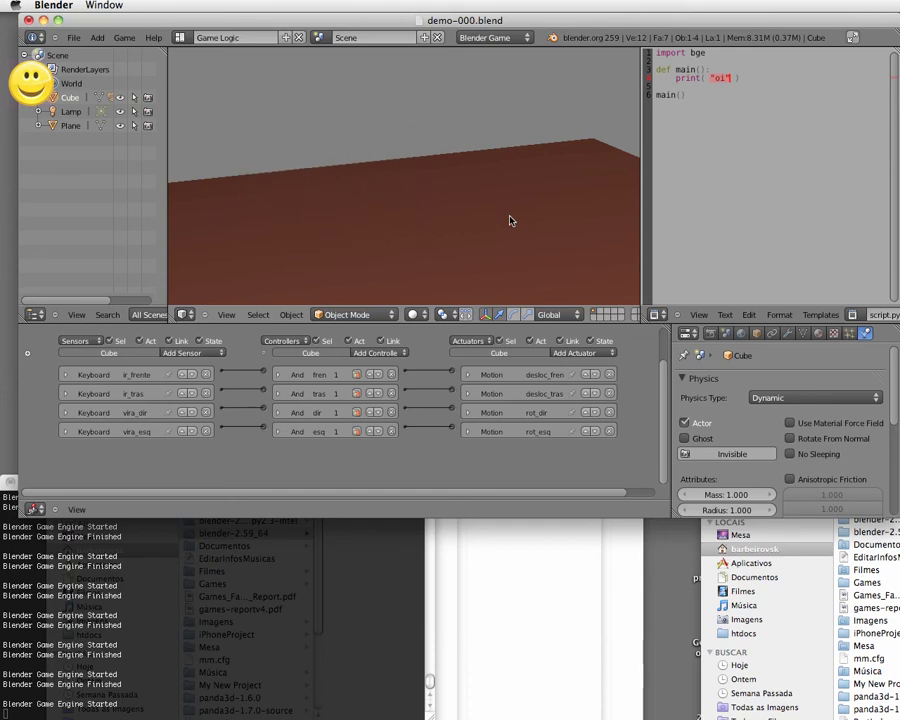
{"action": "key", "text": "Escape"}
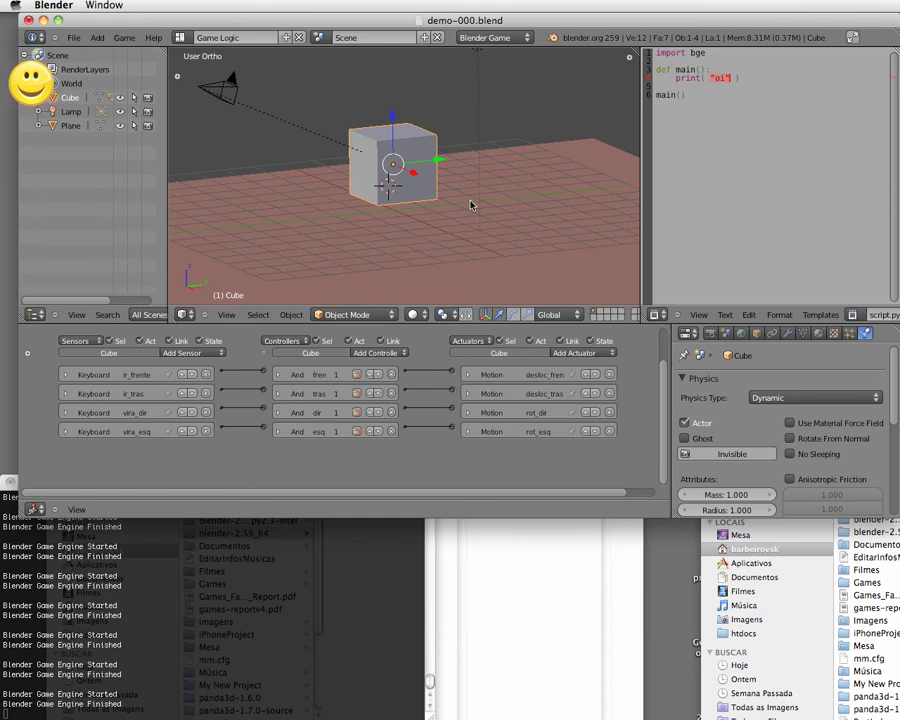
- Place the 3D cursor beside the cube, at about X 0.02, Y 5.94, Z 0.96, using the side and front views
{"action": "key", "text": "KP_3"}
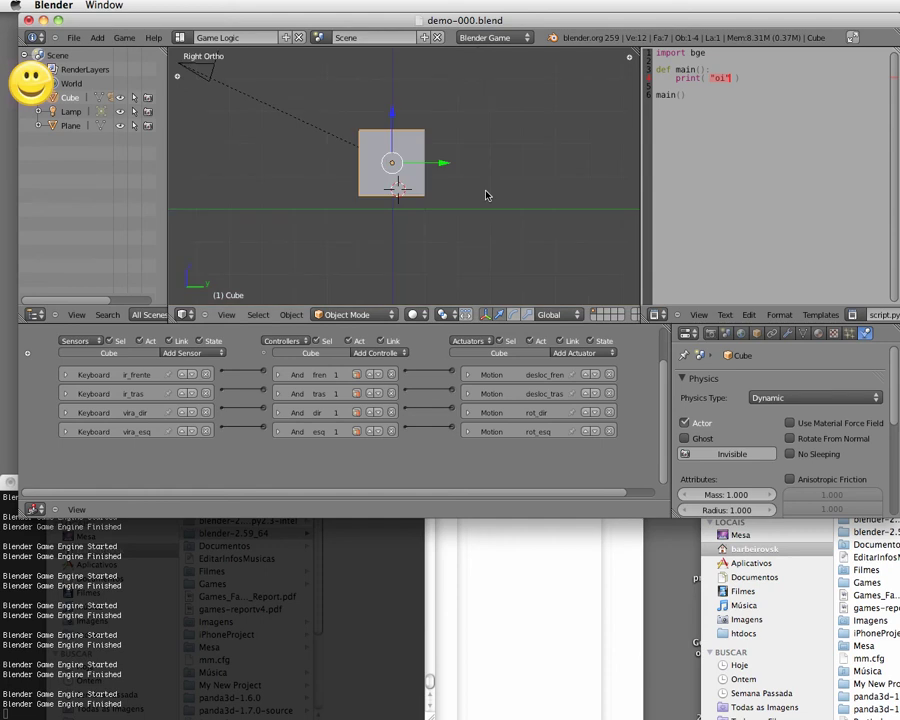
{"action": "left_click", "coordinate": [585, 171]}
{"action": "key", "text": "KP_1"}
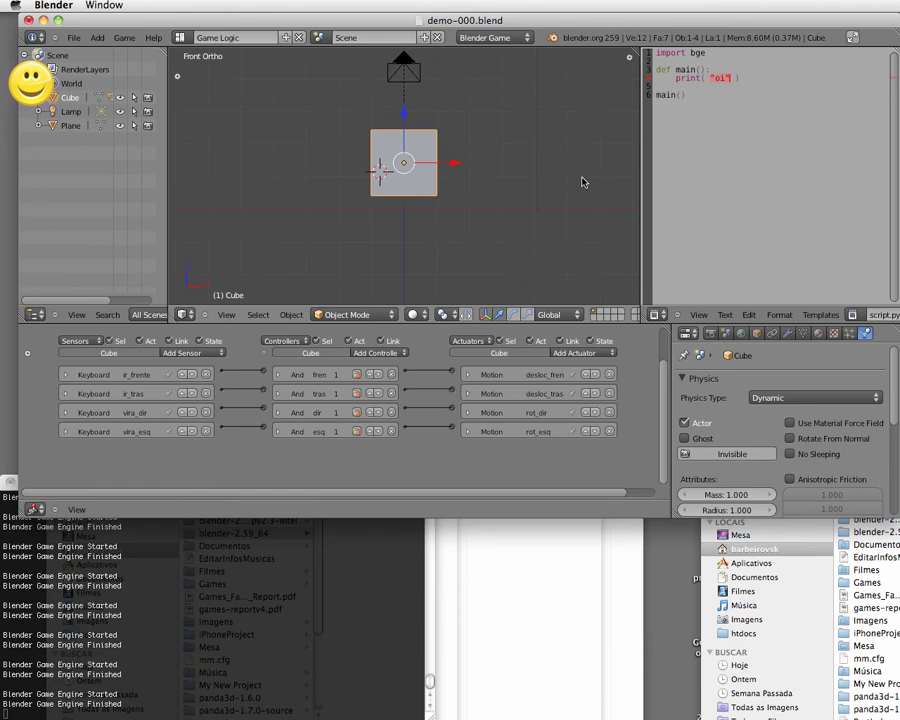
{"action": "left_click", "coordinate": [377, 169]}
{"action": "left_click", "coordinate": [404, 179]}
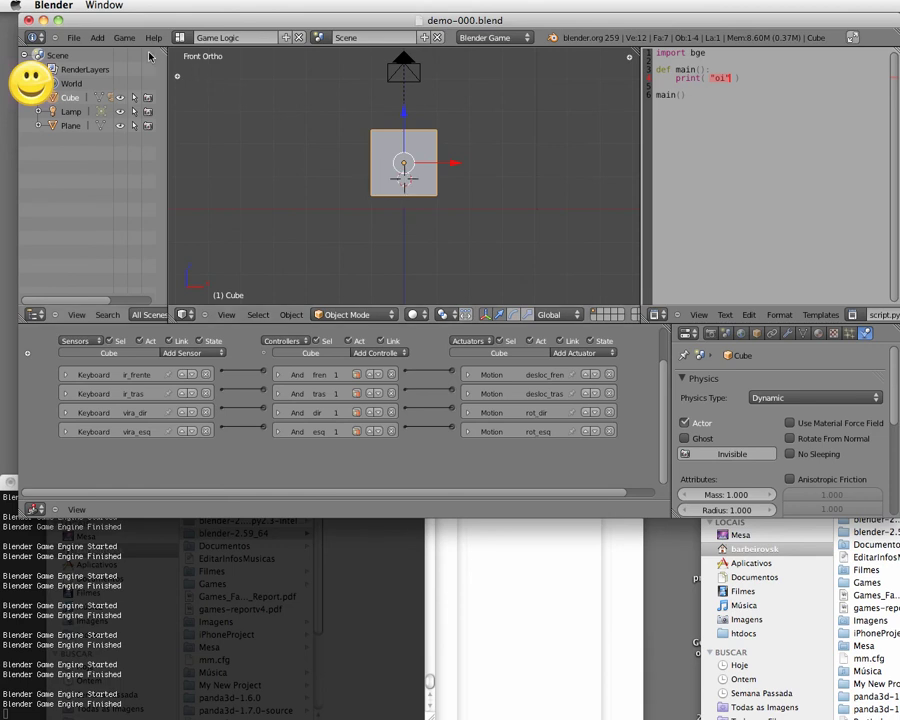
- Add a cube mesh at the 3D cursor and scale it down uniformly to about 0.51
{"action": "left_click", "coordinate": [97, 37]}
{"action": "mouse_move", "coordinate": [150, 51]}
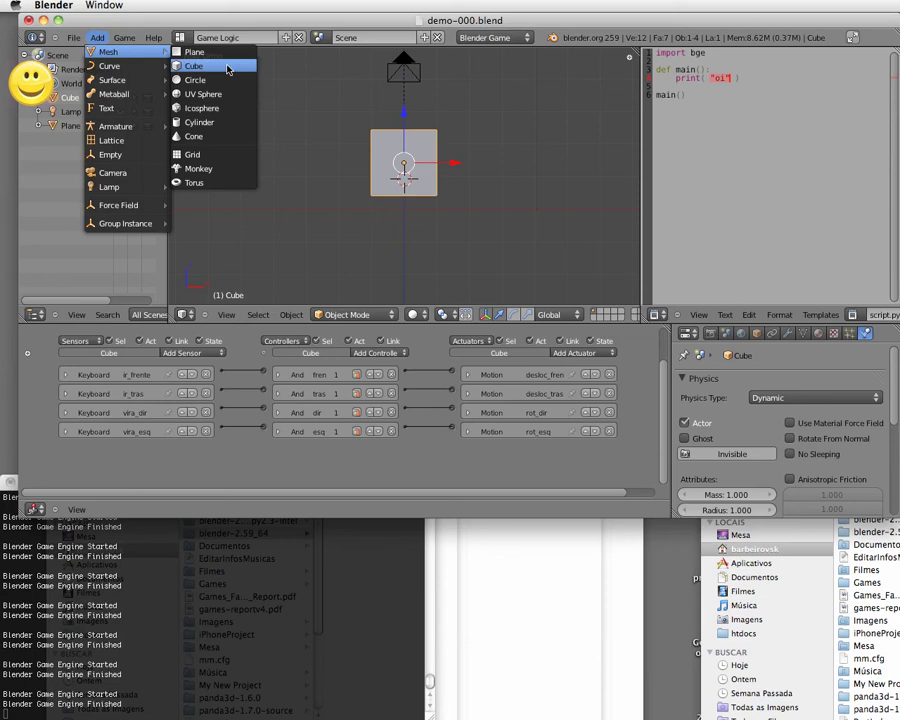
{"action": "left_click", "coordinate": [226, 65]}
{"action": "key", "text": "KP_3"}
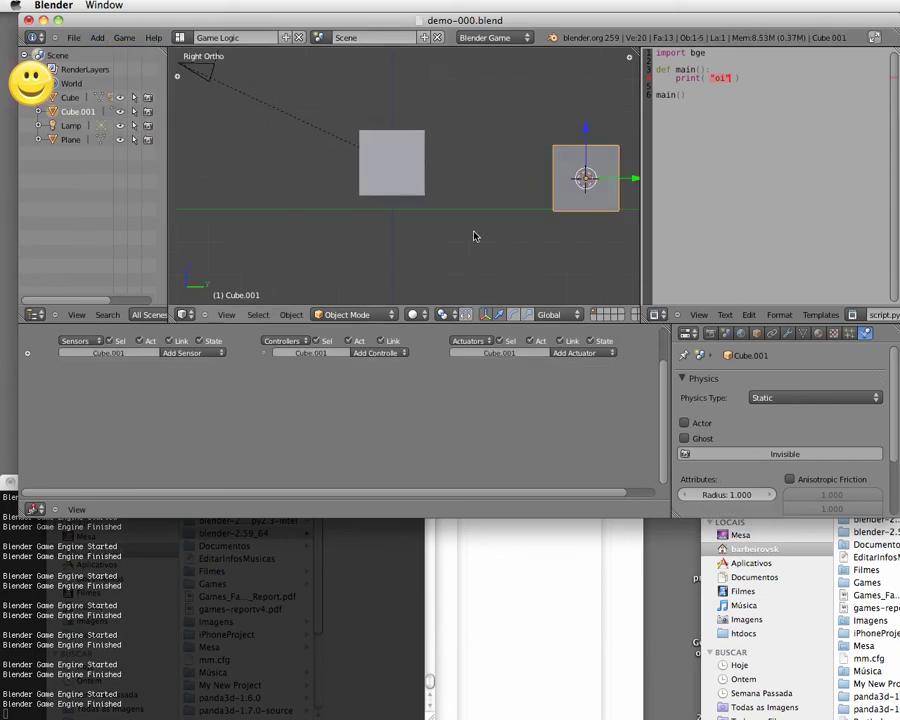
{"action": "key", "text": "s"}
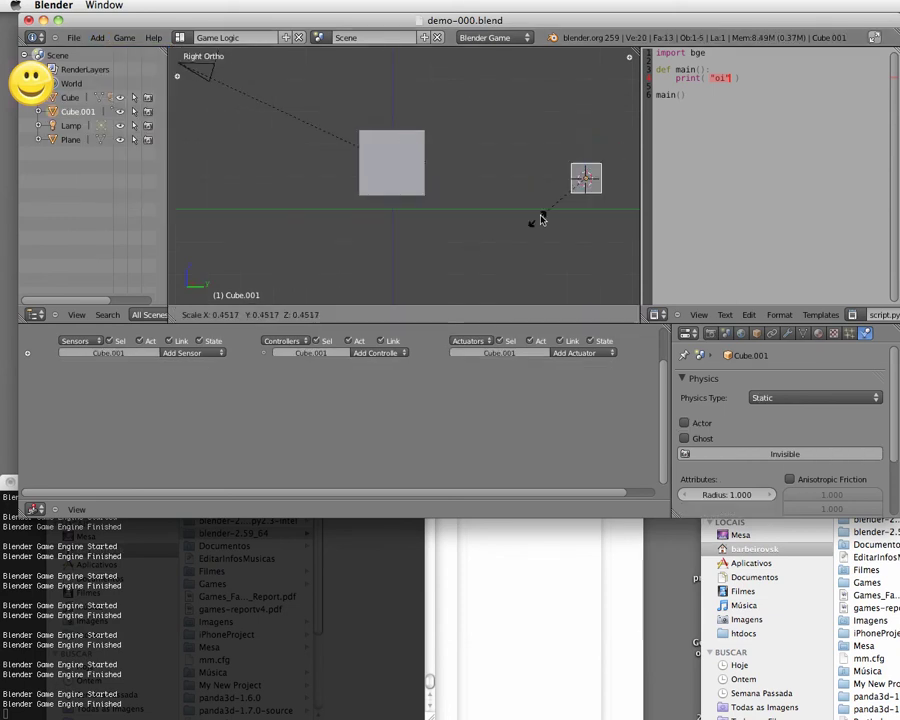
{"action": "left_click", "coordinate": [561, 208]}
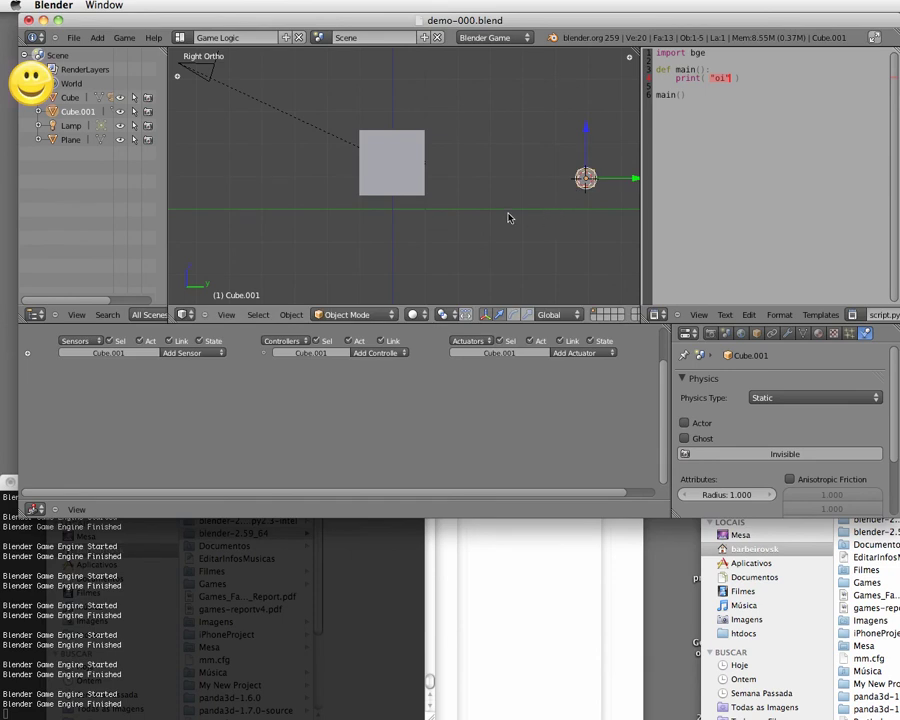
- Rename the small cube object as "cell"
{"action": "middle_click_drag", "start_coordinate": [438, 209], "coordinate": [546, 151]}
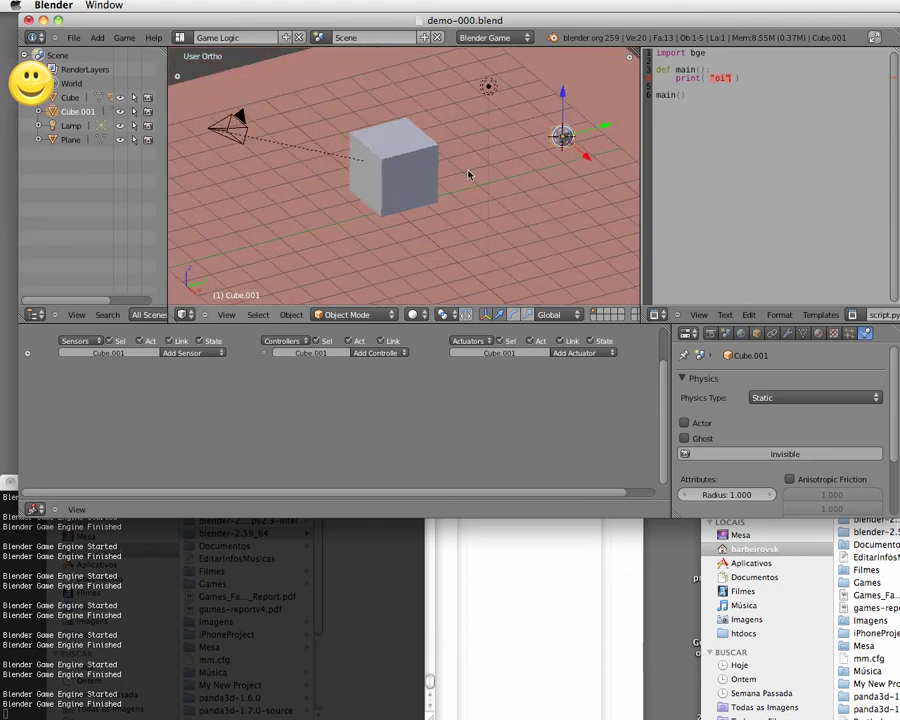
{"action": "middle_click_drag", "start_coordinate": [470, 175], "coordinate": [458, 162]}
{"action": "middle_click_drag", "start_coordinate": [335, 219], "coordinate": [277, 205]}
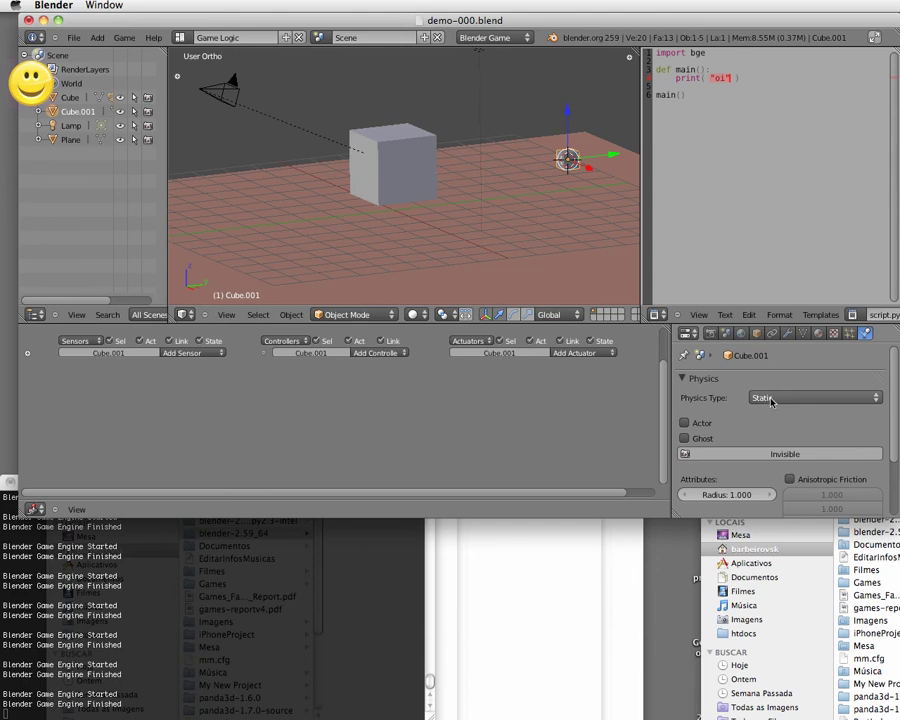
{"action": "key", "text": "n"}
{"action": "scroll", "coordinate": [569, 226], "scroll_direction": "down", "scroll_amount": 5}
{"action": "scroll", "coordinate": [569, 226], "scroll_direction": "down", "scroll_amount": 4}
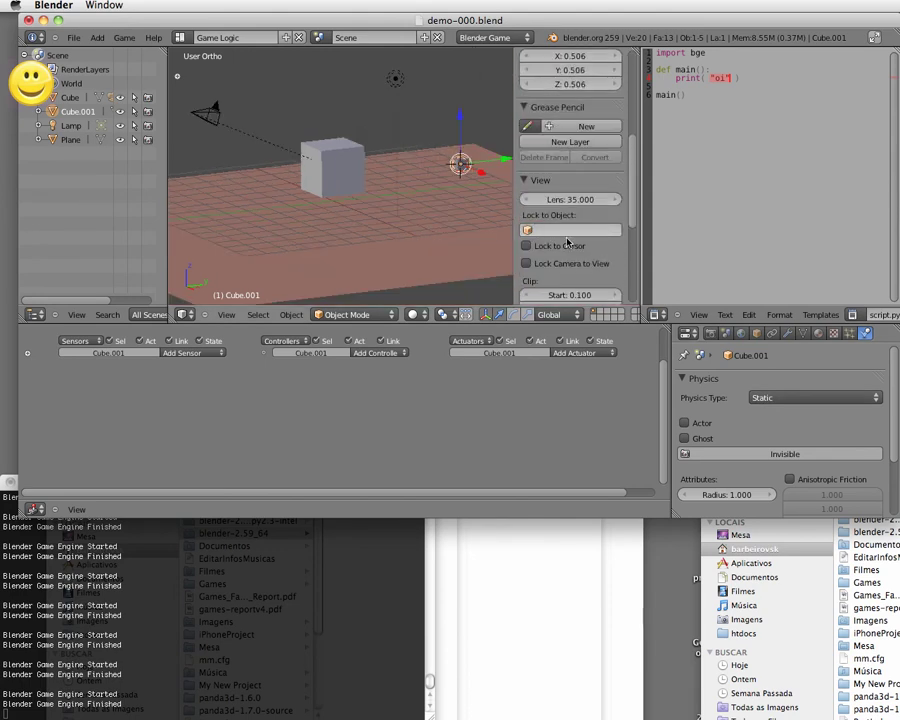
{"action": "scroll", "coordinate": [567, 236], "scroll_direction": "down", "scroll_amount": 4}
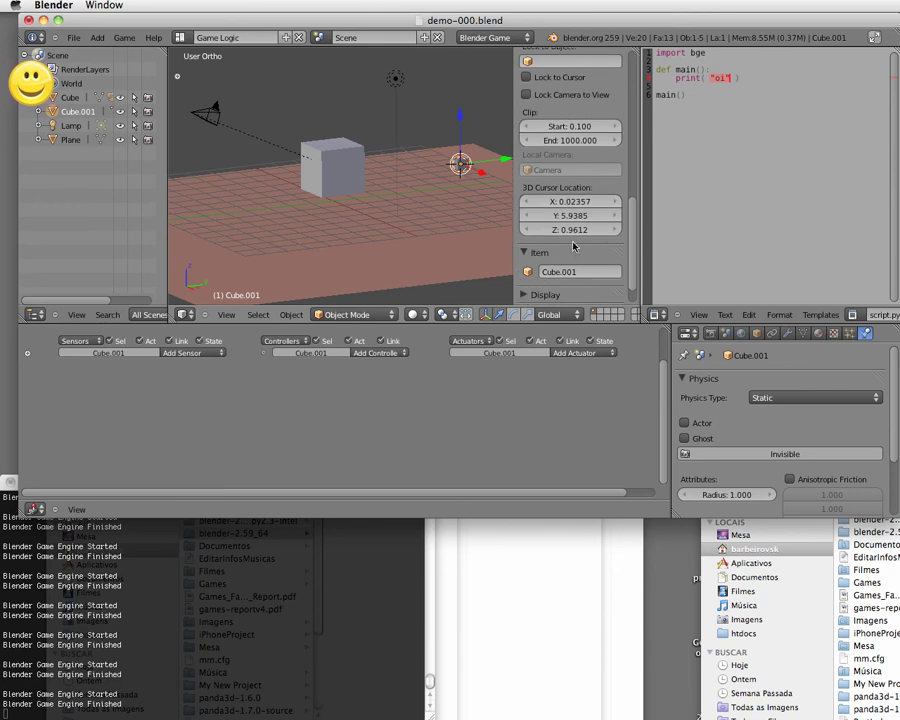
{"action": "left_click", "coordinate": [588, 272]}
{"action": "type", "text": "cell"}
{"action": "key", "text": "Return"}
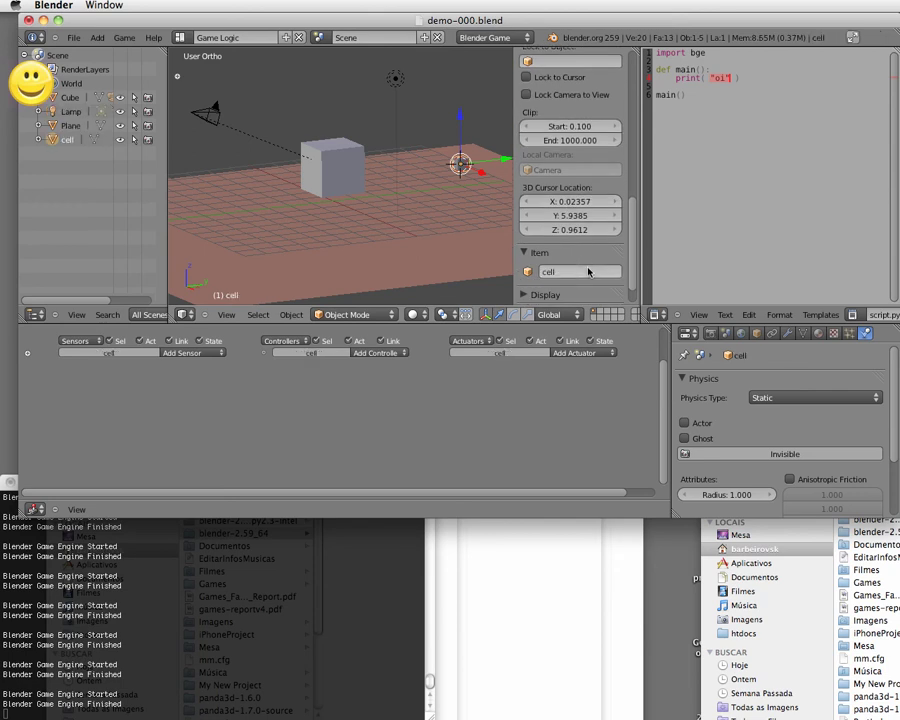
{"action": "key", "text": "n"}
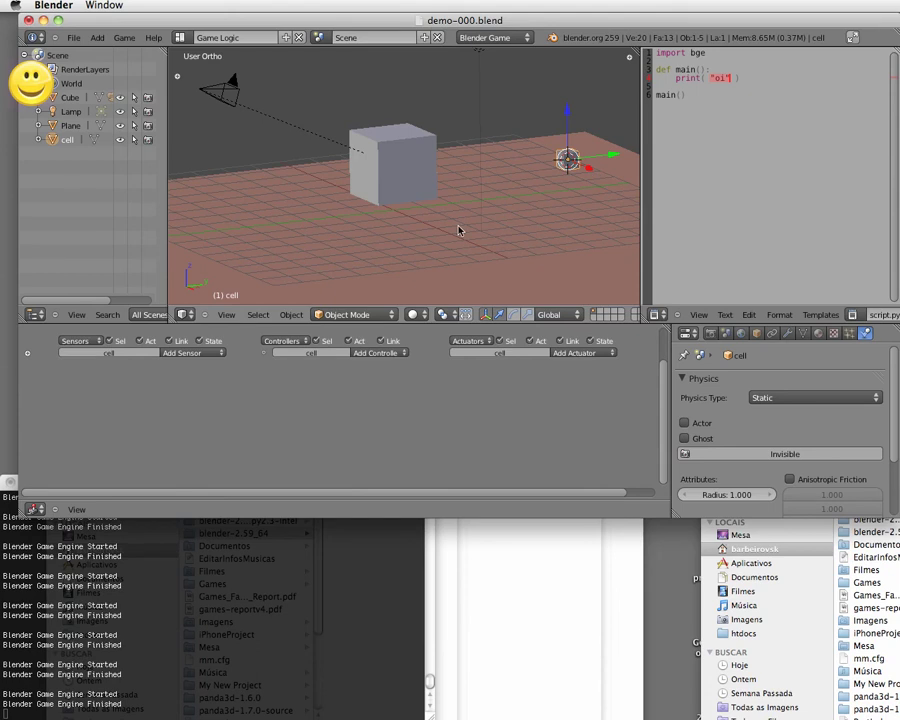
- Test-drive the large cube up to the cell in a game run, and lower the cell along Z toward the plane
{"action": "key", "text": "p"}
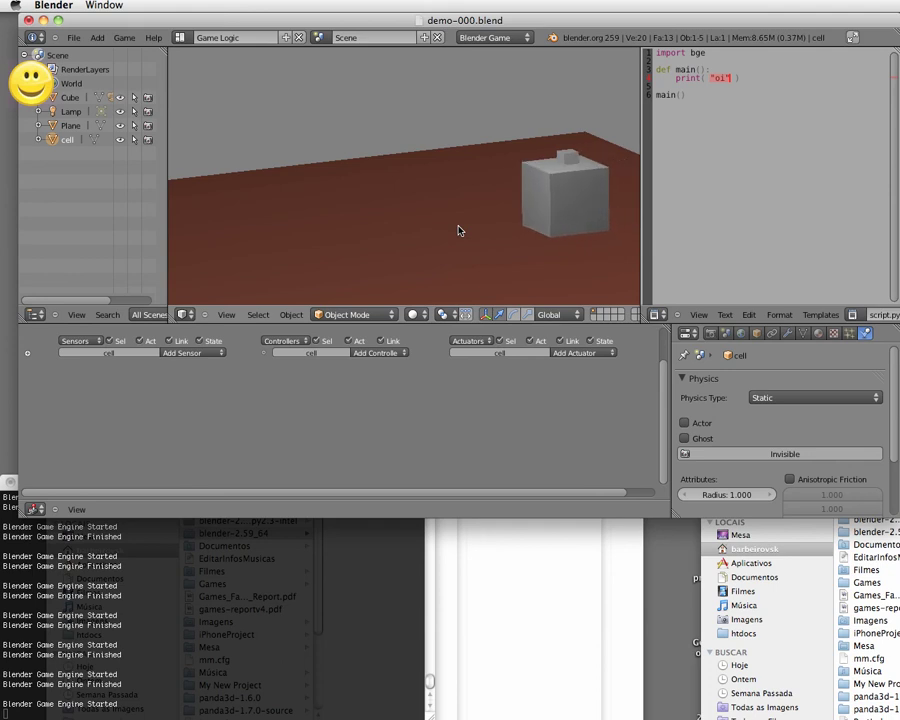
{"action": "key", "text": "Escape"}
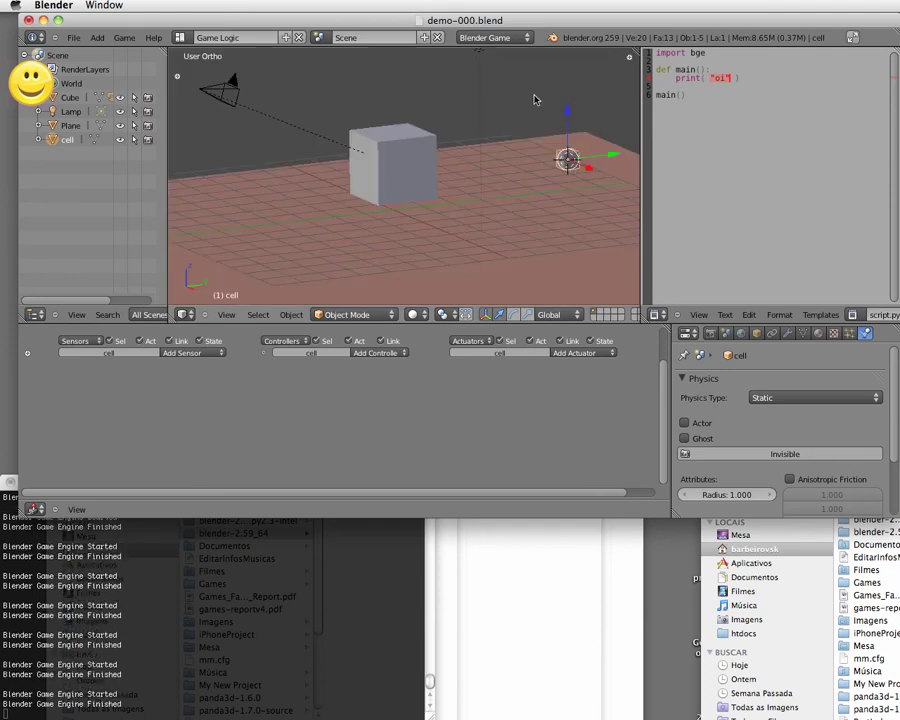
{"action": "left_click_drag", "start_coordinate": [567, 112], "coordinate": [567, 135]}
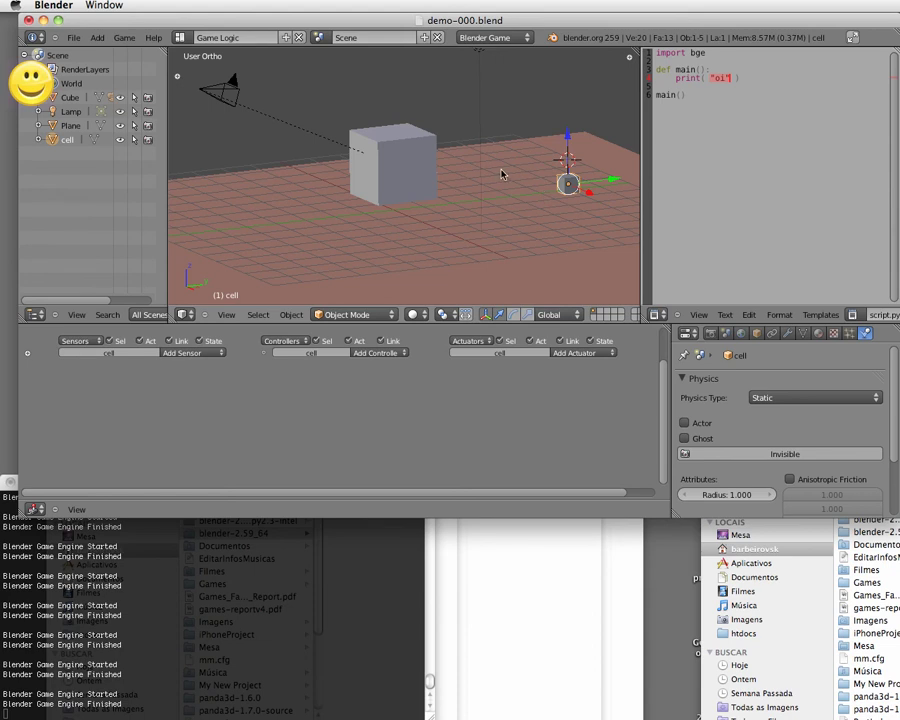
- Enable Show Physics Visualization and run the game to check the collision bounds of the cube and the cell
{"action": "left_click", "coordinate": [121, 41]}
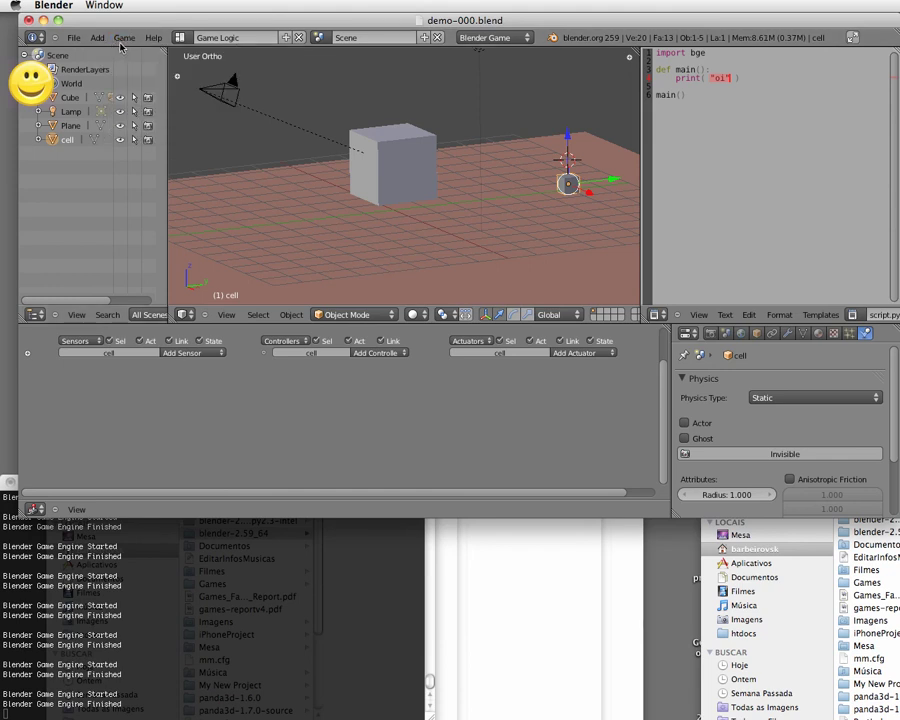
{"action": "left_click", "coordinate": [125, 41]}
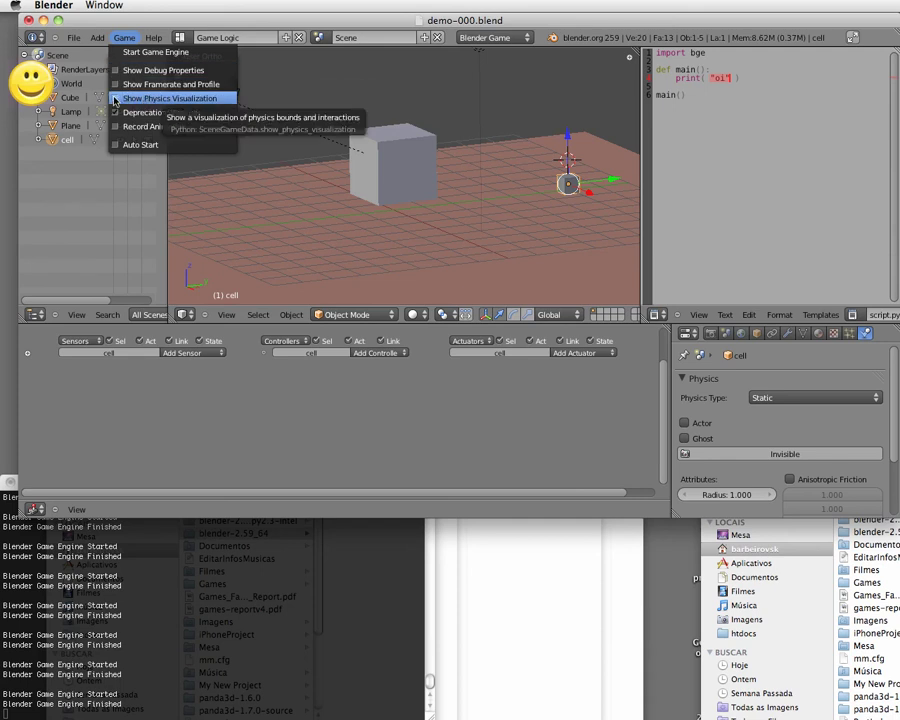
{"action": "left_click", "coordinate": [115, 100]}
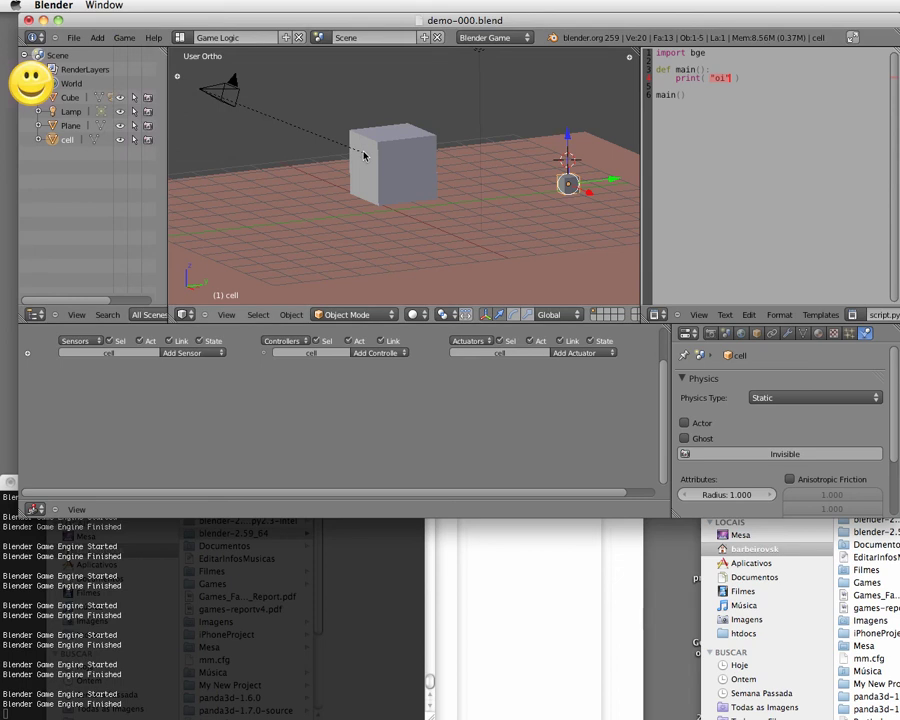
{"action": "key", "text": "p"}
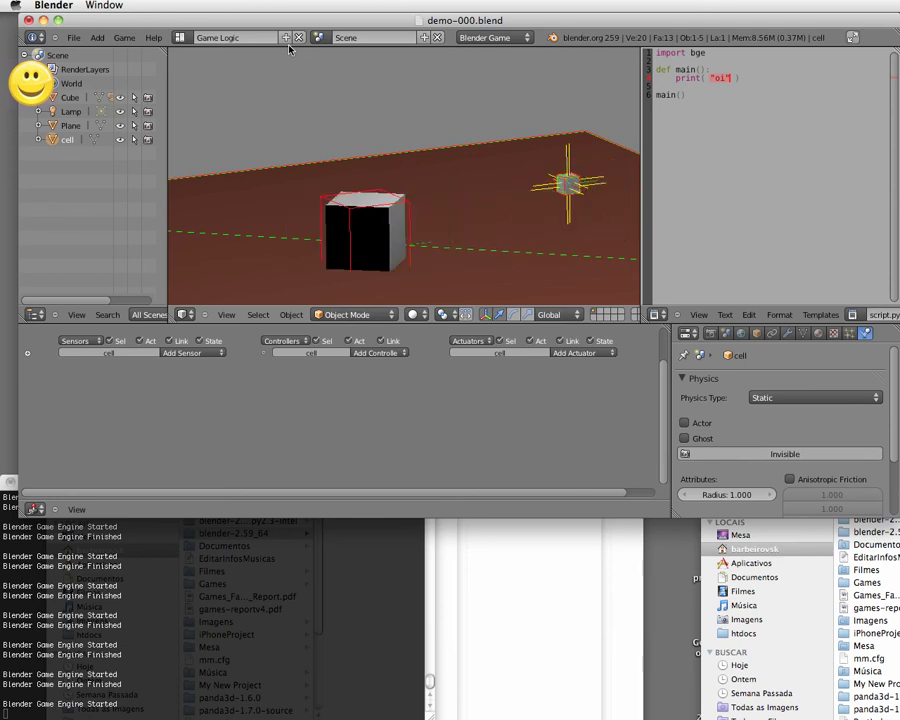
{"action": "key", "text": "Escape"}
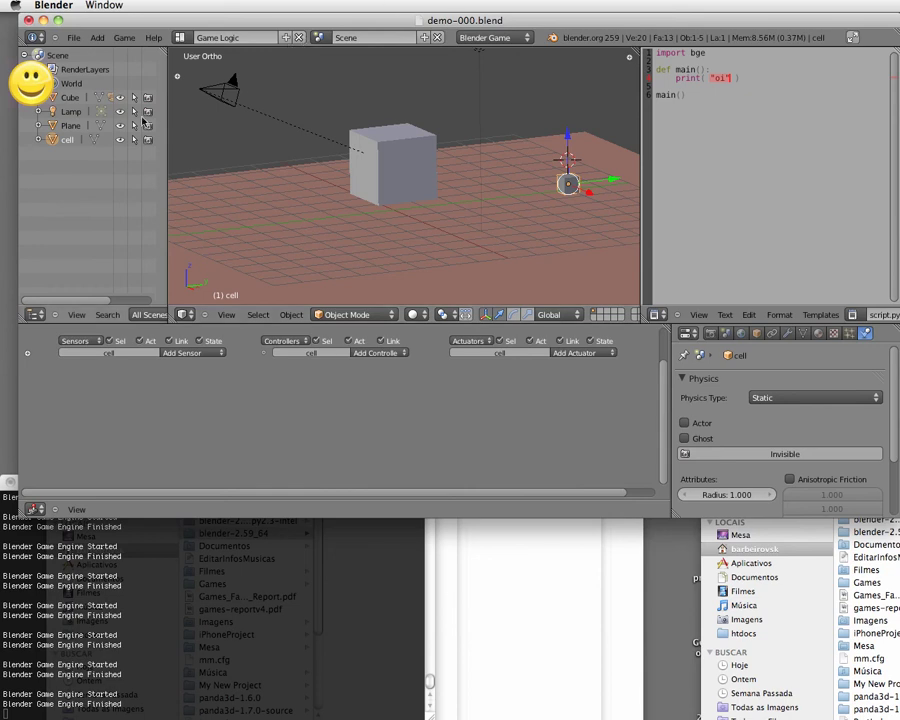
- Turn Show Physics Visualization off and back on
{"action": "left_click", "coordinate": [128, 40]}
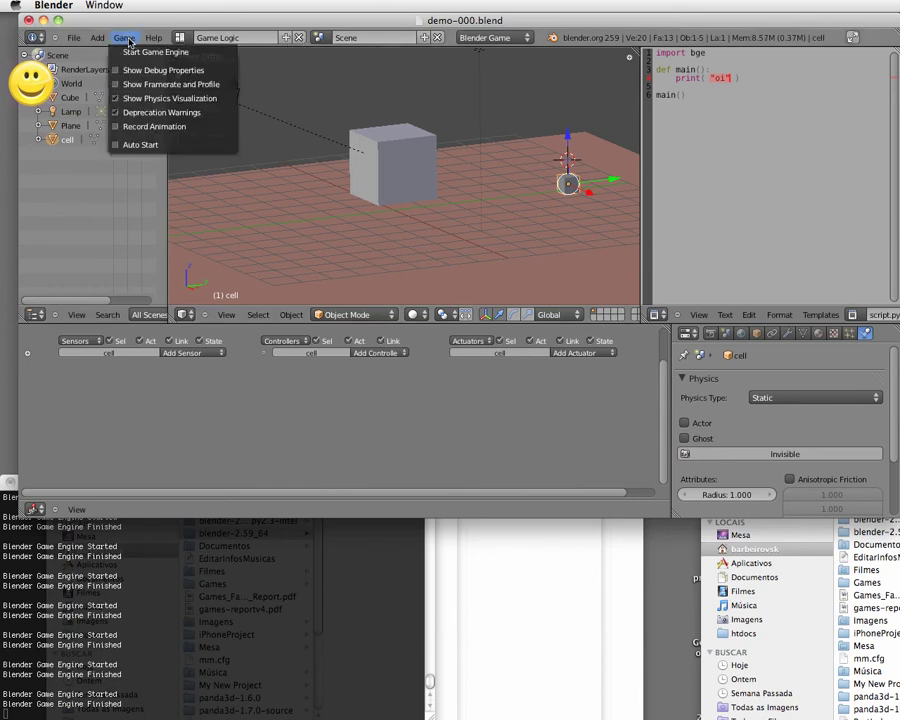
{"action": "left_click", "coordinate": [117, 99]}
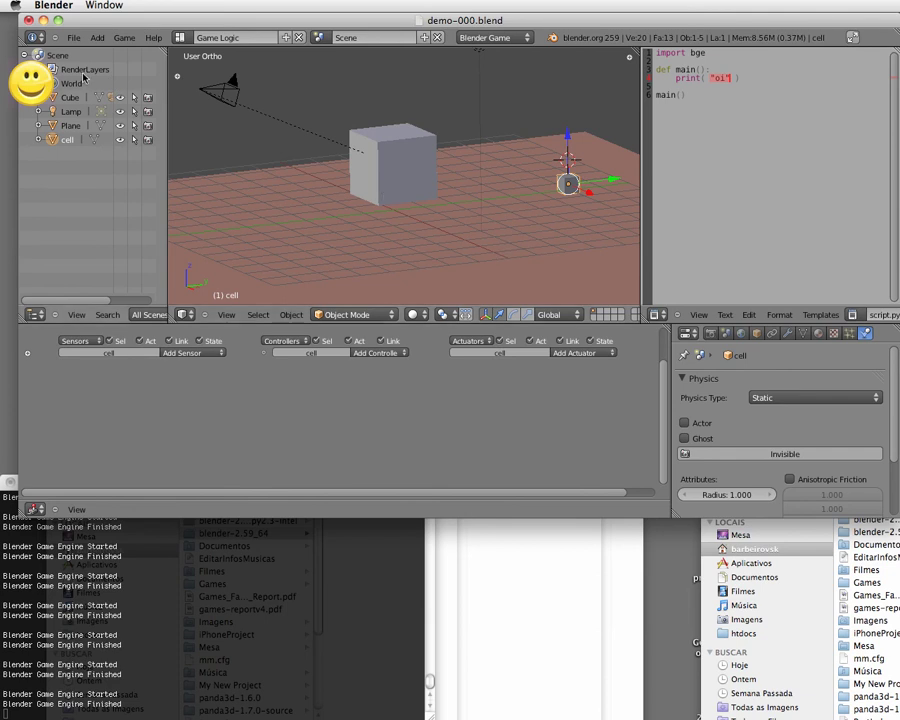
{"action": "left_click", "coordinate": [124, 38]}
{"action": "left_click", "coordinate": [116, 99]}
- Run the game, rotate the cube in both directions to compare it with its physics bounds, and stop the game
{"action": "key", "text": "p"}
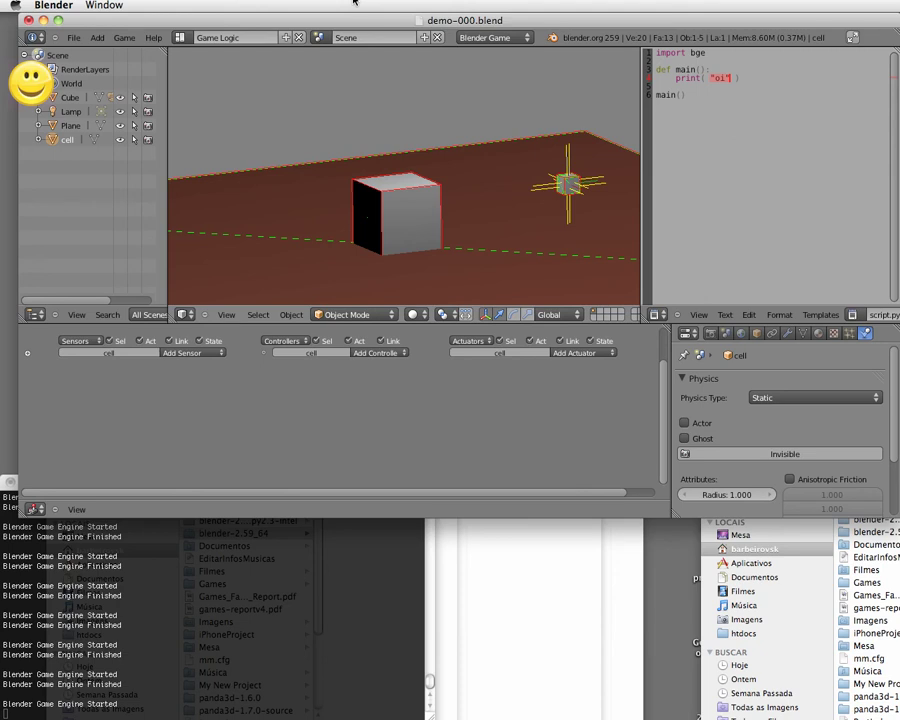
{"action": "key", "text": "Left"}
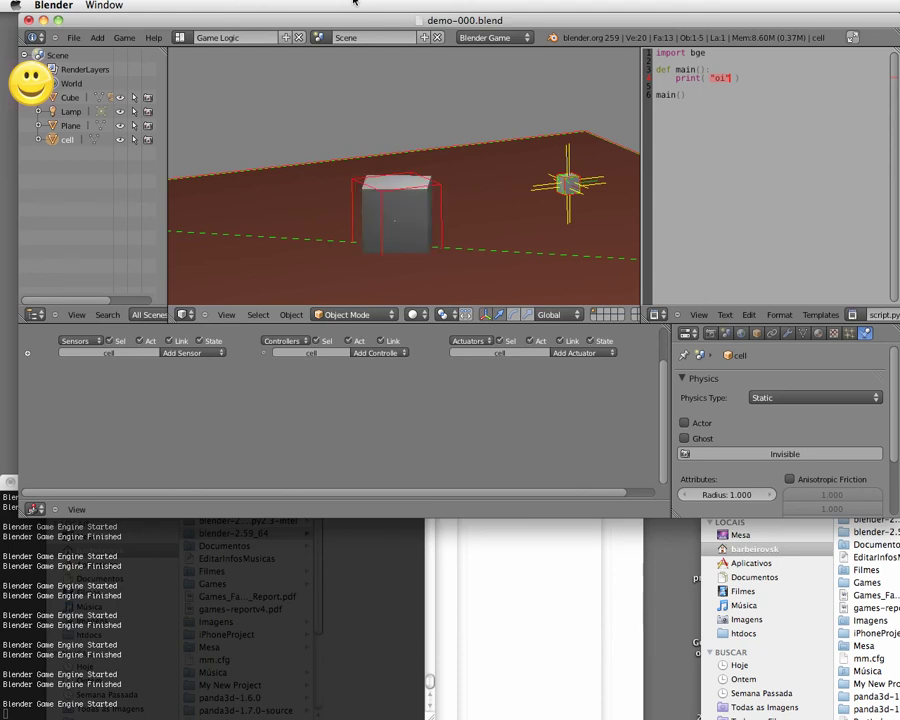
{"action": "key", "text": "Right"}
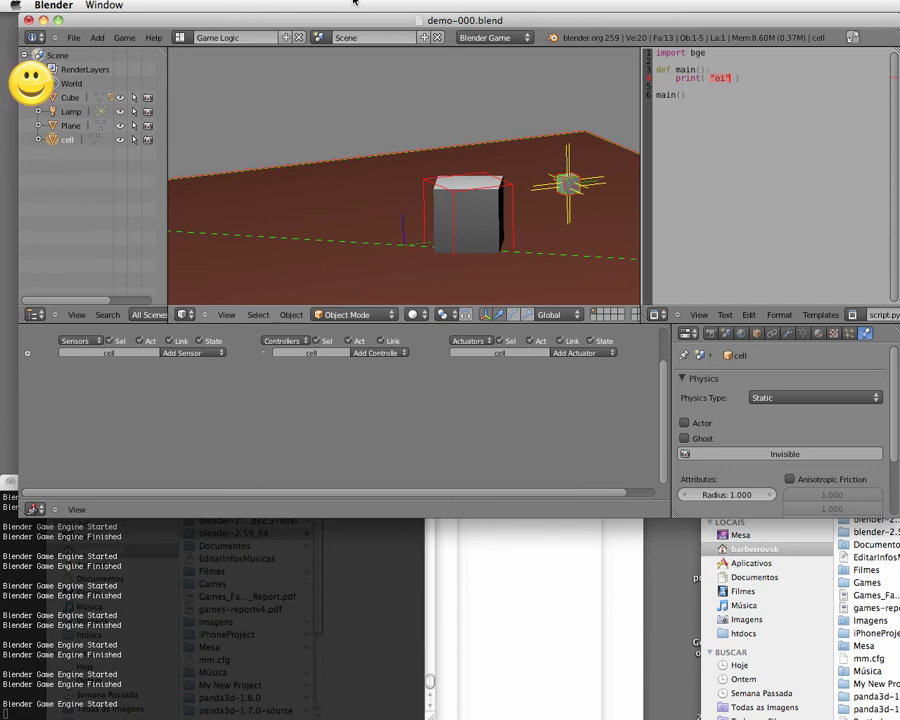
{"action": "key", "text": "Left"}
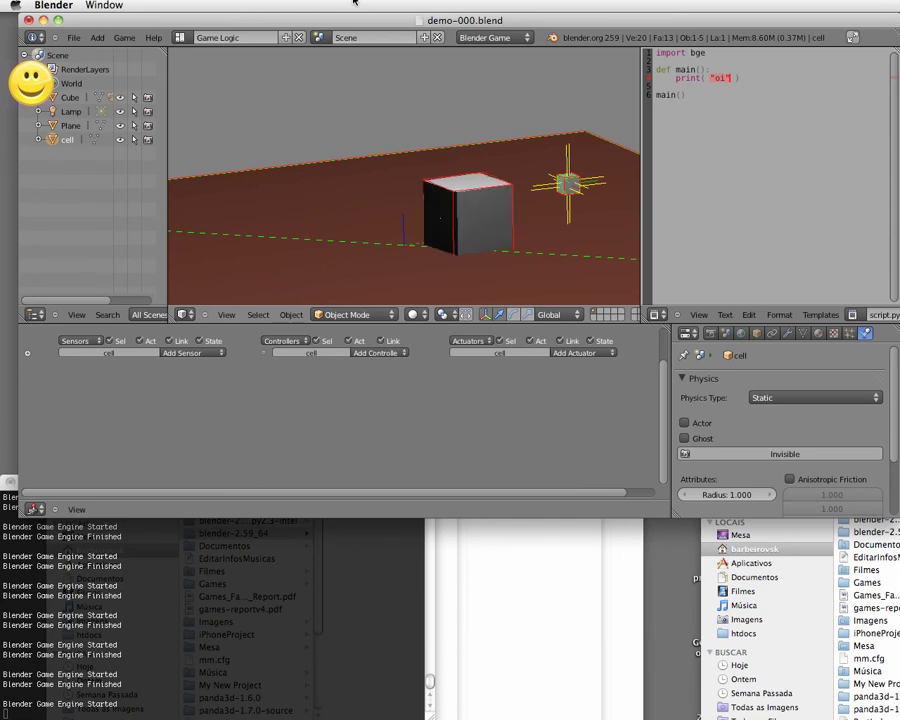
{"action": "key", "text": "Left"}
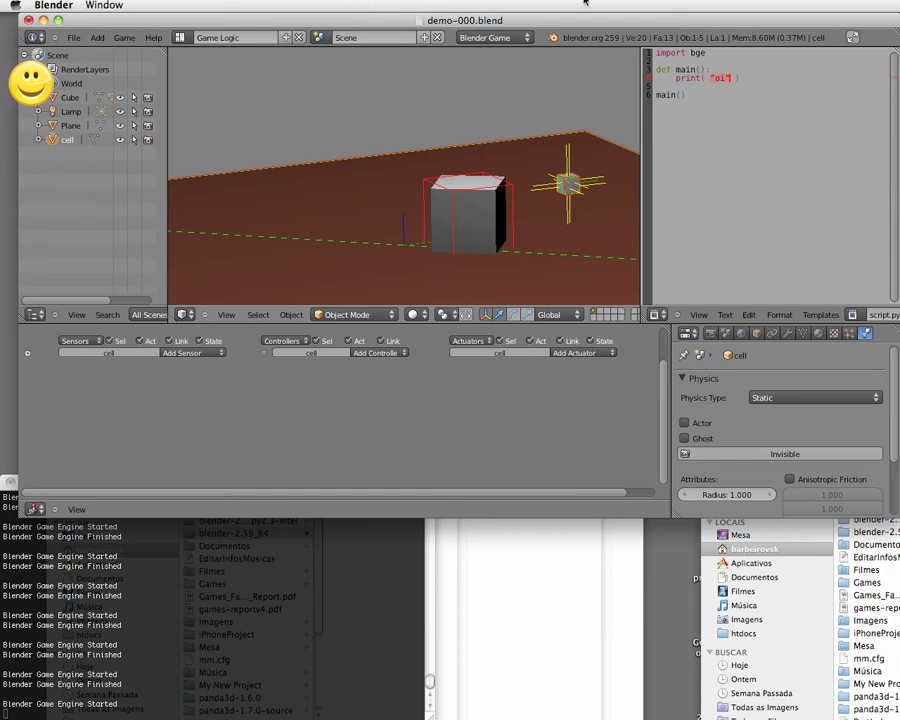
{"action": "key", "text": "Escape"}
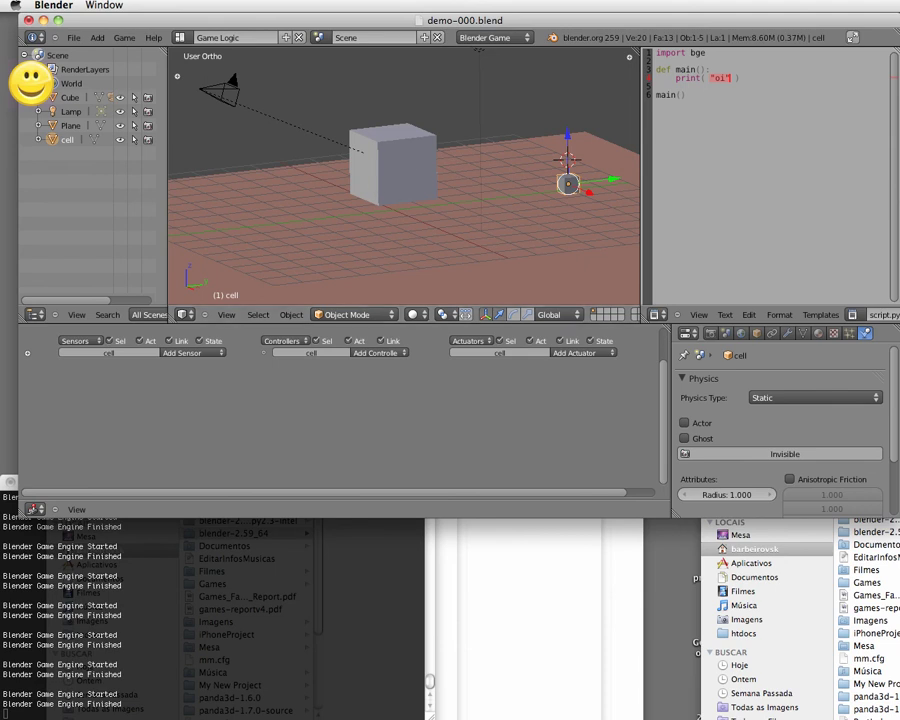
- Run the game once more to examine the cube and the cell with their physics bounds, and stop it
{"action": "left_click", "coordinate": [533, 197]}
{"action": "key", "text": "p"}
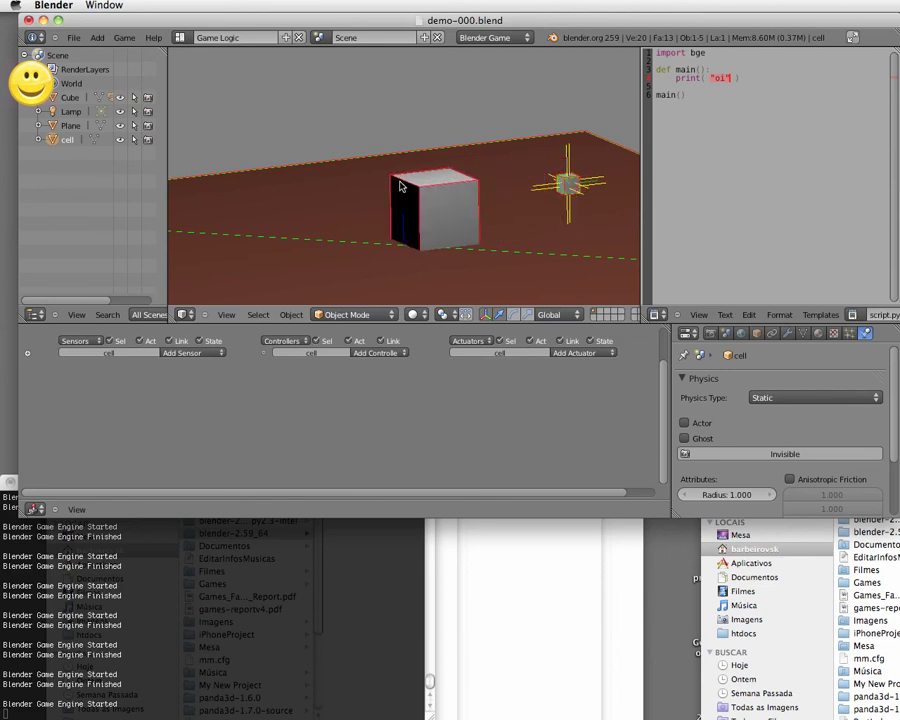
{"action": "key", "text": "Escape"}
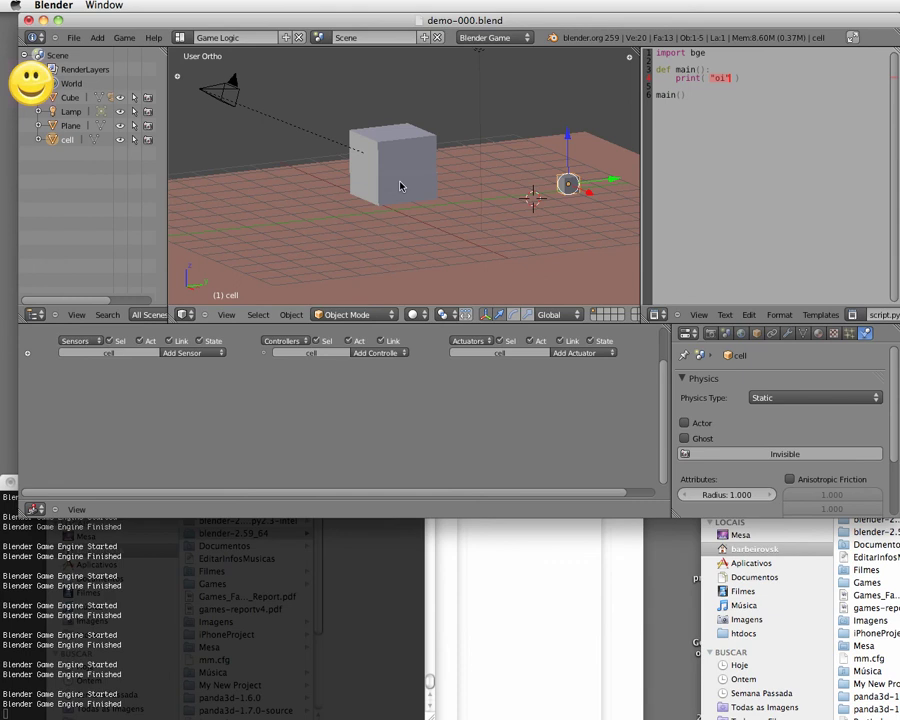
- Enable Ghost on the static cell, run the game, move the cube back and forth through the cell, and stop the game
{"action": "left_click", "coordinate": [685, 439]}
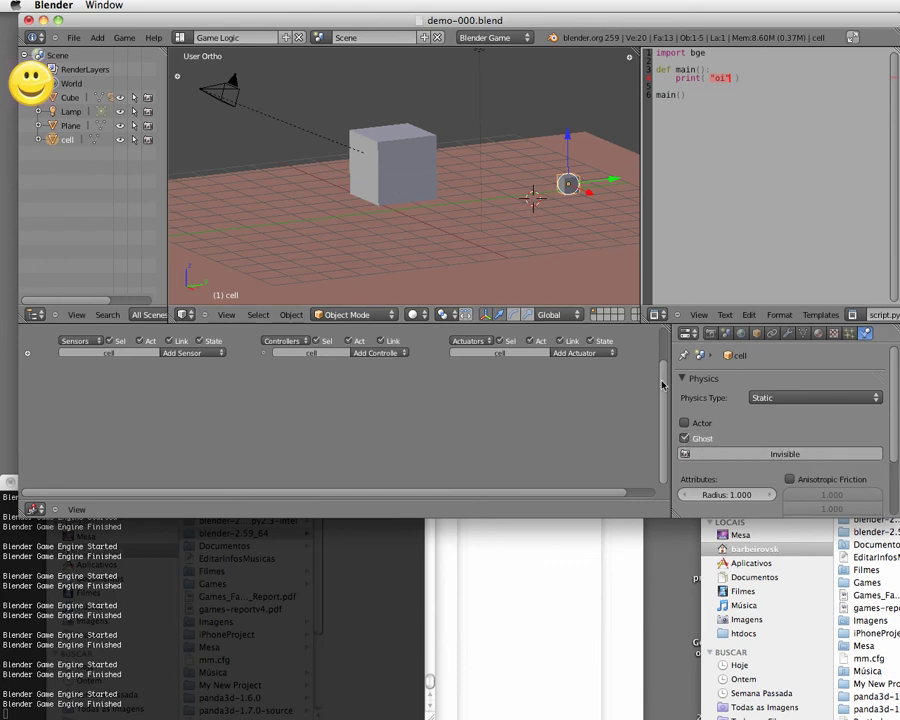
{"action": "key", "text": "p"}
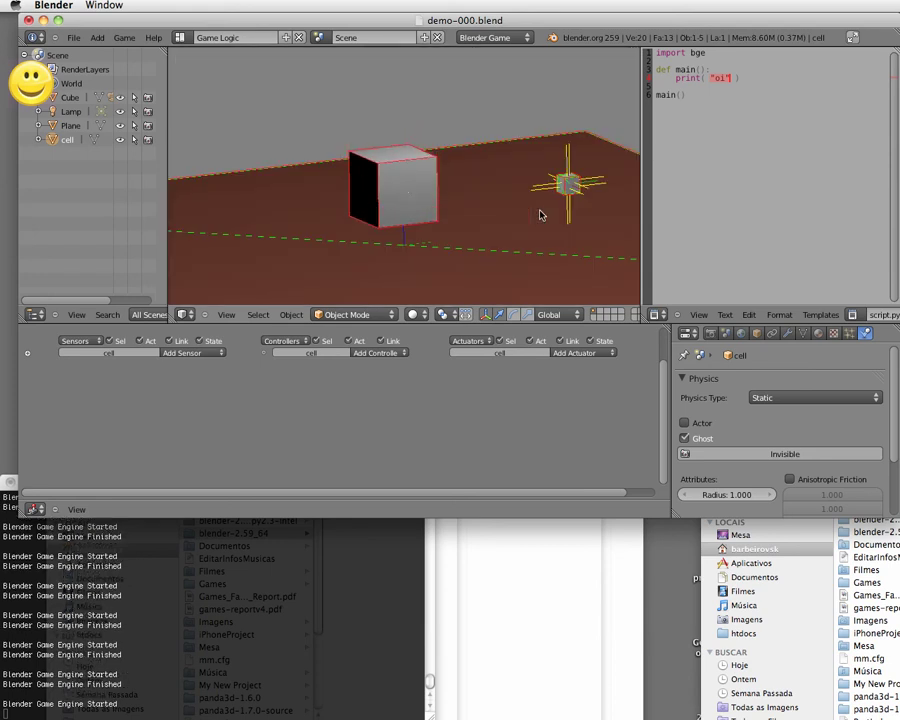
{"action": "key", "text": "Left"}
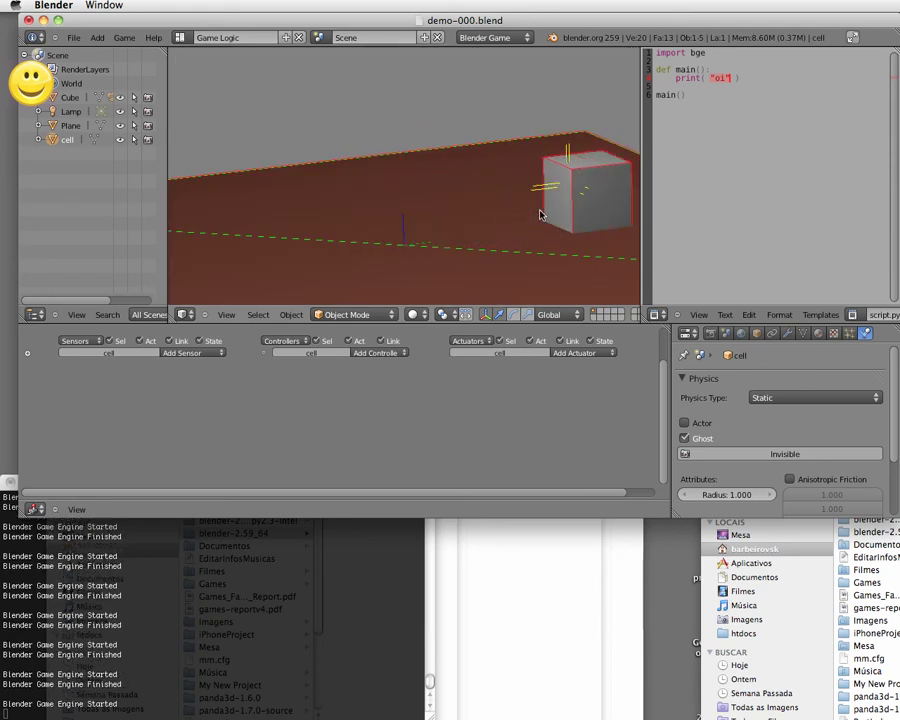
{"action": "key", "text": "Right"}
{"action": "key", "text": "Left"}
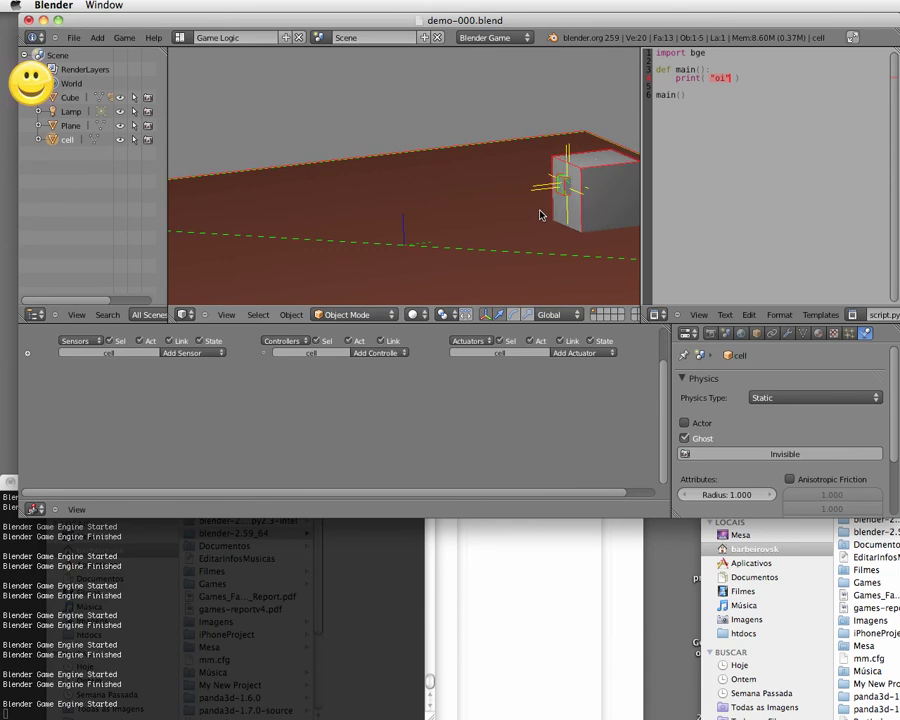
{"action": "key", "text": "Escape"}
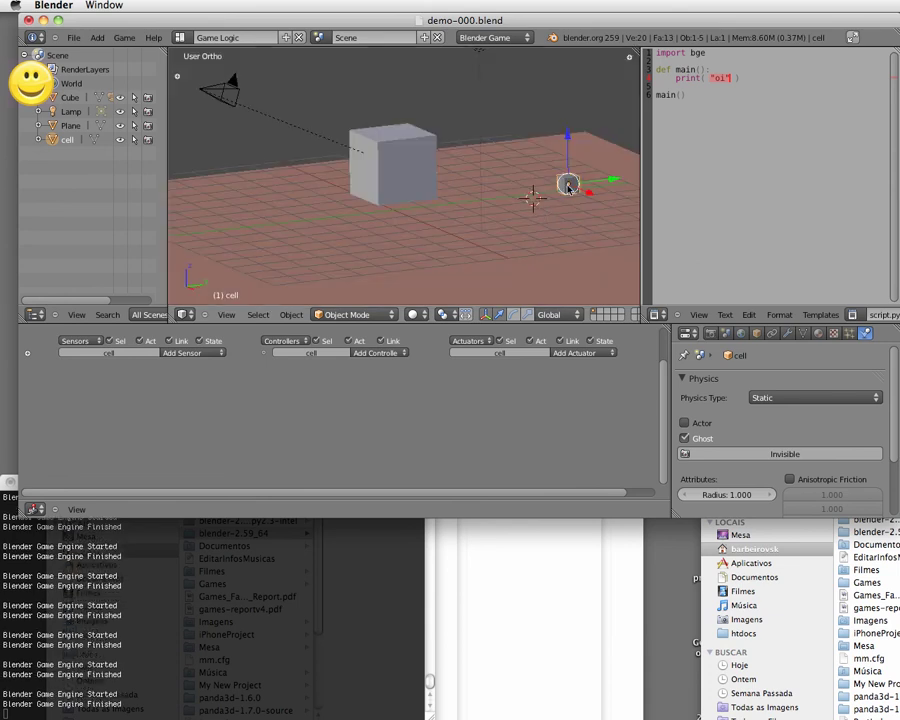
- Set the cell's physics type to Dynamic, turn Ghost off, and run the game to test how the cell falls
{"action": "left_click", "coordinate": [780, 398]}
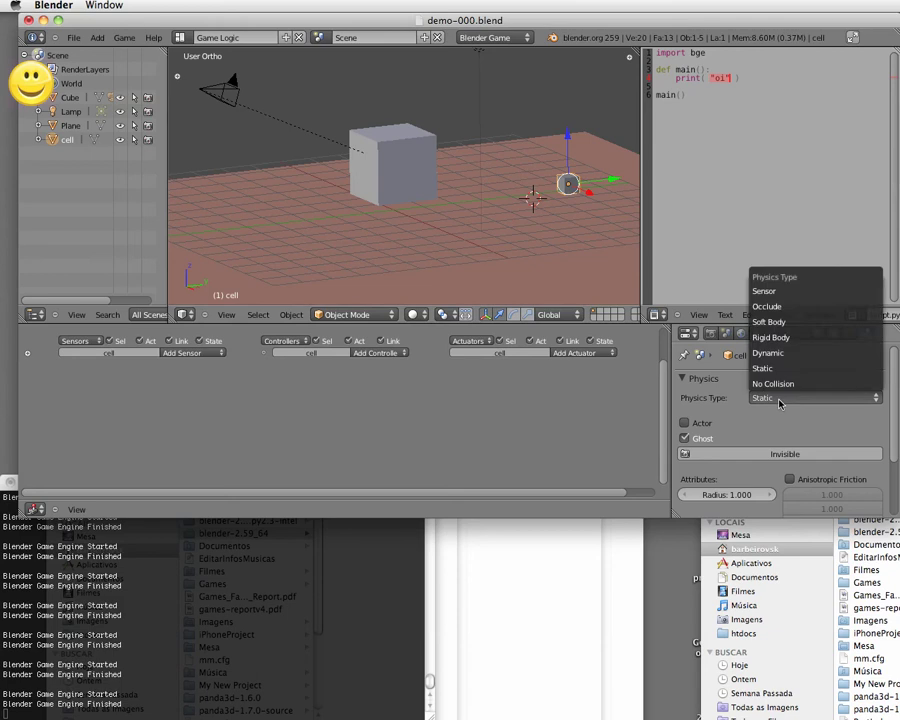
{"action": "left_click", "coordinate": [768, 353]}
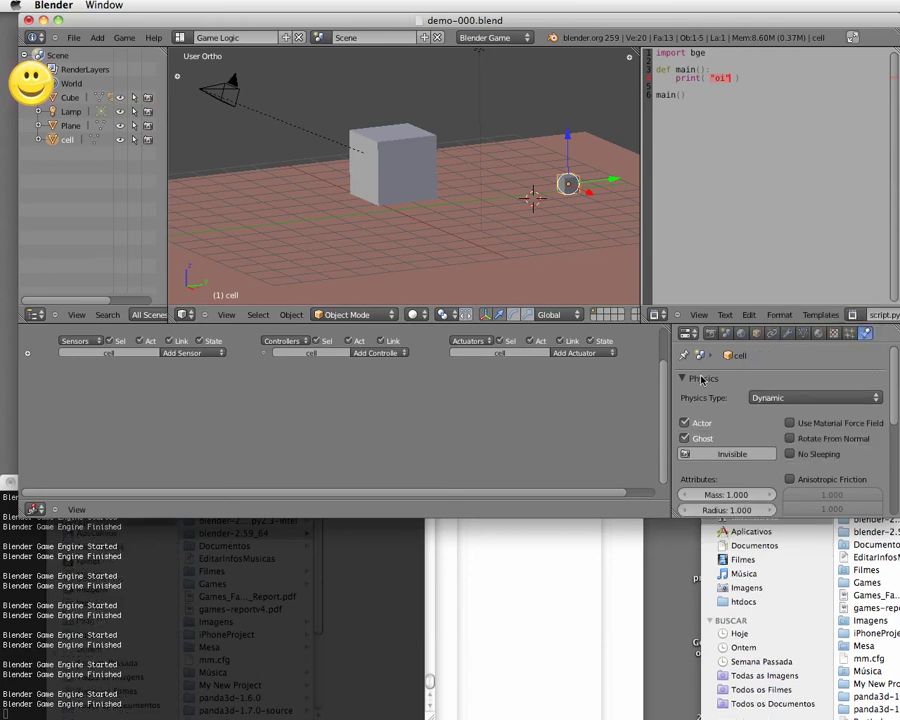
{"action": "left_click", "coordinate": [685, 439]}
{"action": "key", "text": "p"}
{"action": "key", "text": "Escape"}
{"action": "left_click", "coordinate": [686, 440]}
{"action": "key", "text": "p"}
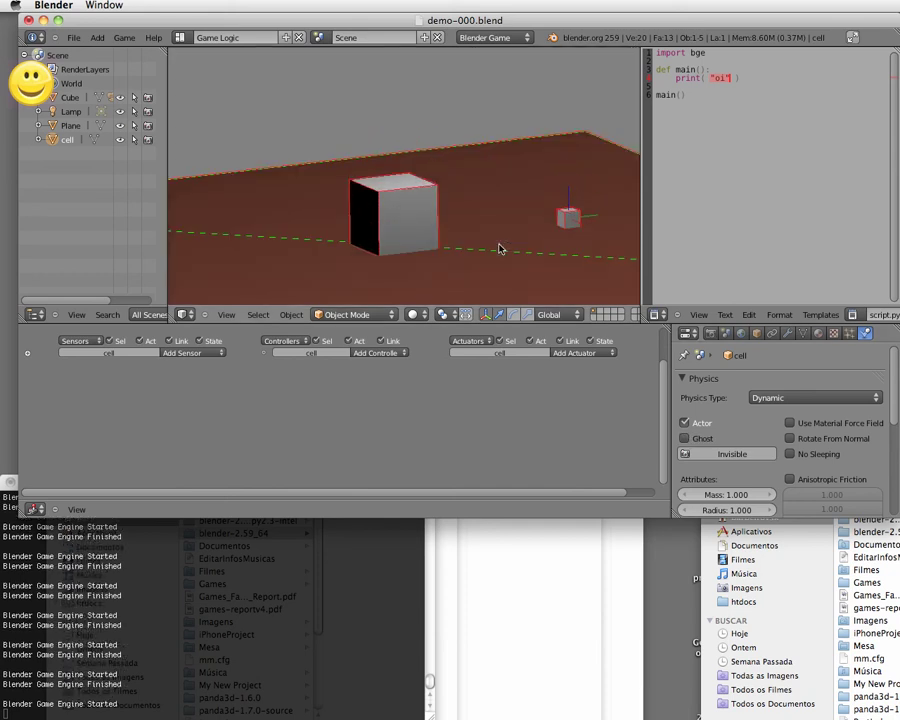
{"action": "key", "text": "Escape"}
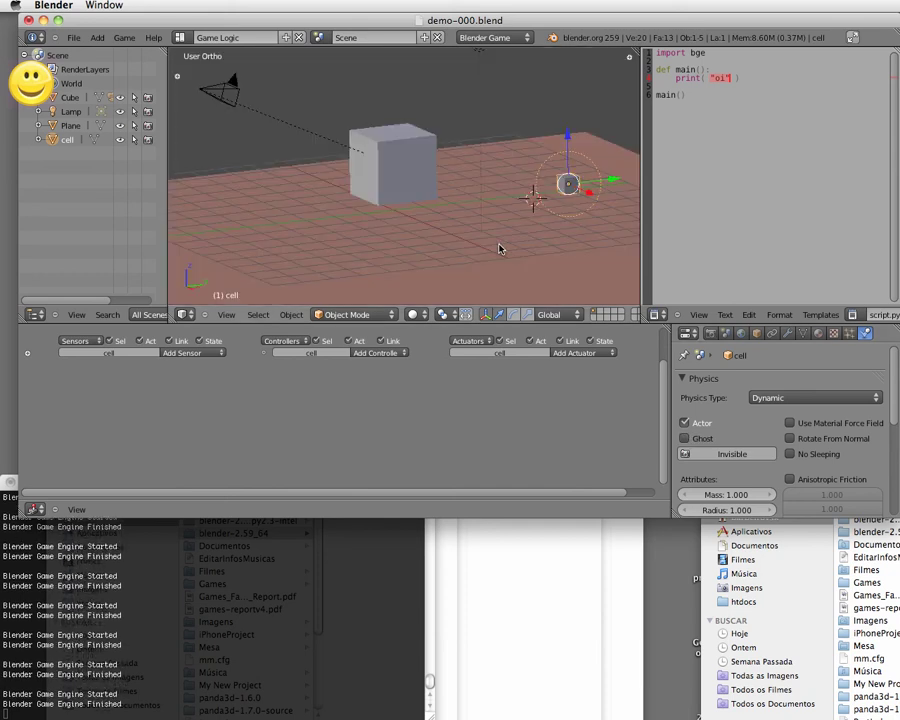
- Set the cell's physics type to Sensor, run the game, move the cube to the cell's position, and stop the game
{"action": "left_click", "coordinate": [767, 399]}
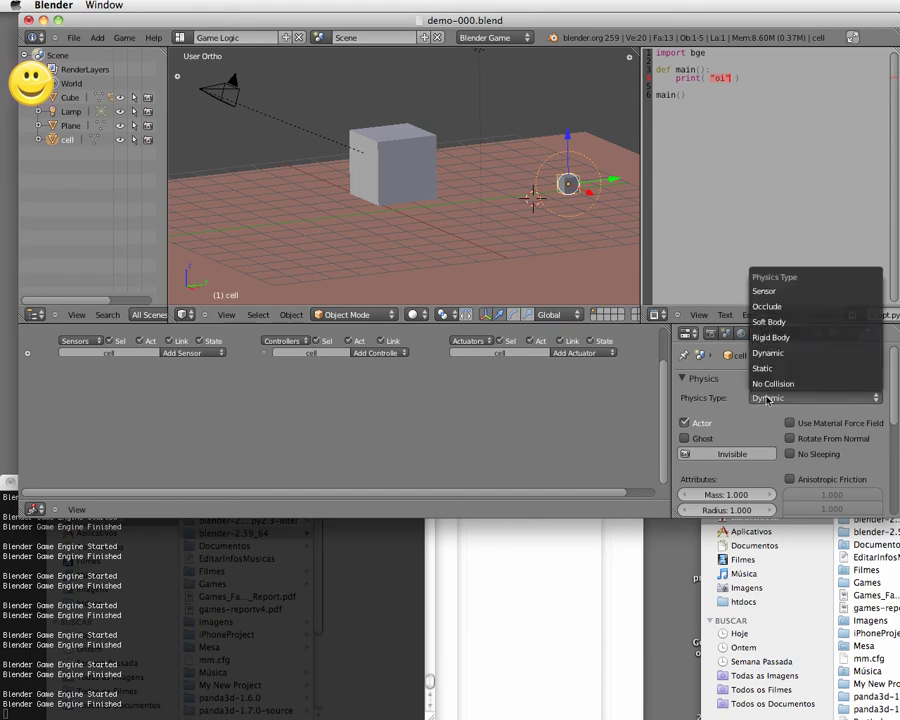
{"action": "left_click", "coordinate": [772, 292]}
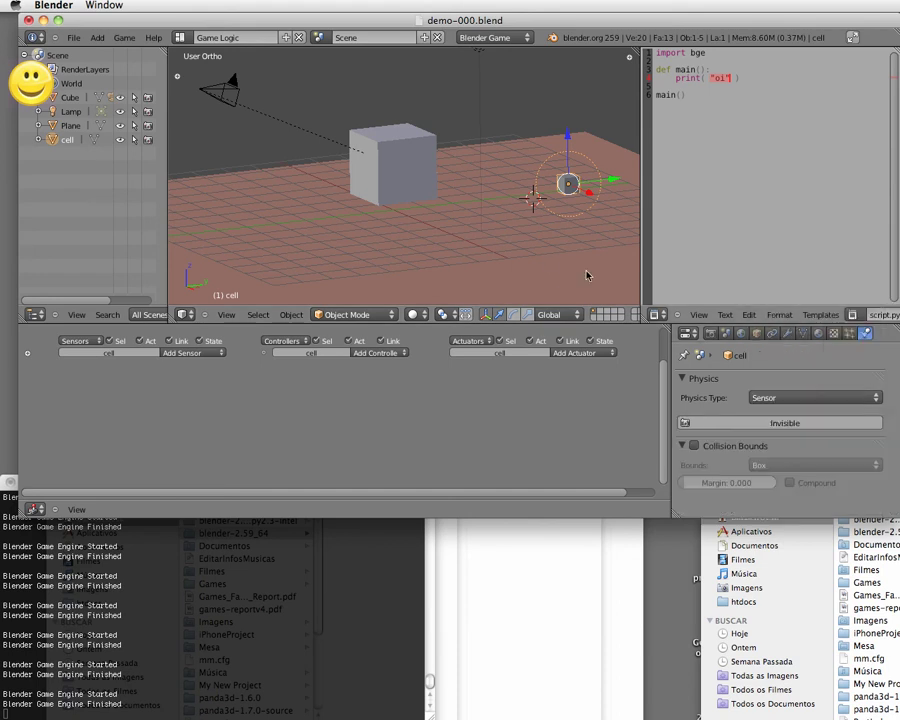
{"action": "key", "text": "p"}
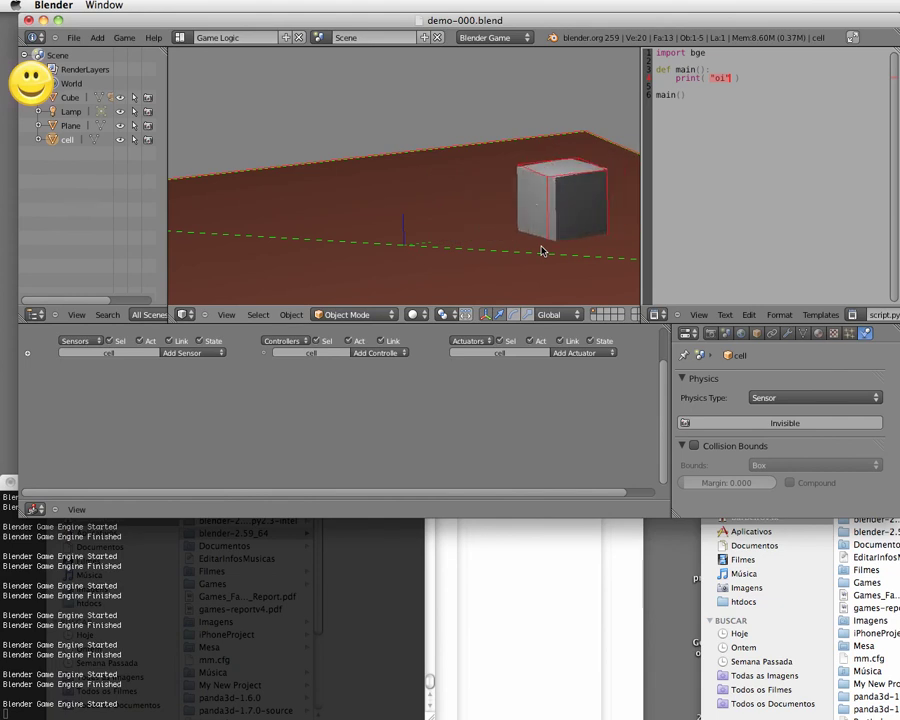
{"action": "key", "text": "Escape"}
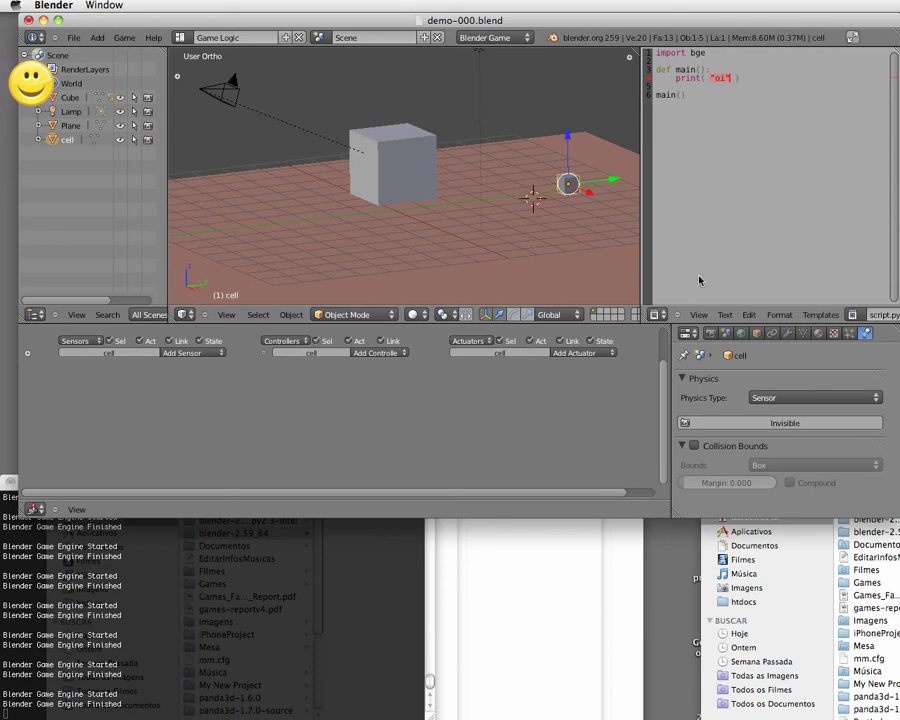
- Set the cell's physics type to Rigid Body and test it in the game with Ghost on and with Ghost off
{"action": "left_click", "coordinate": [769, 397]}
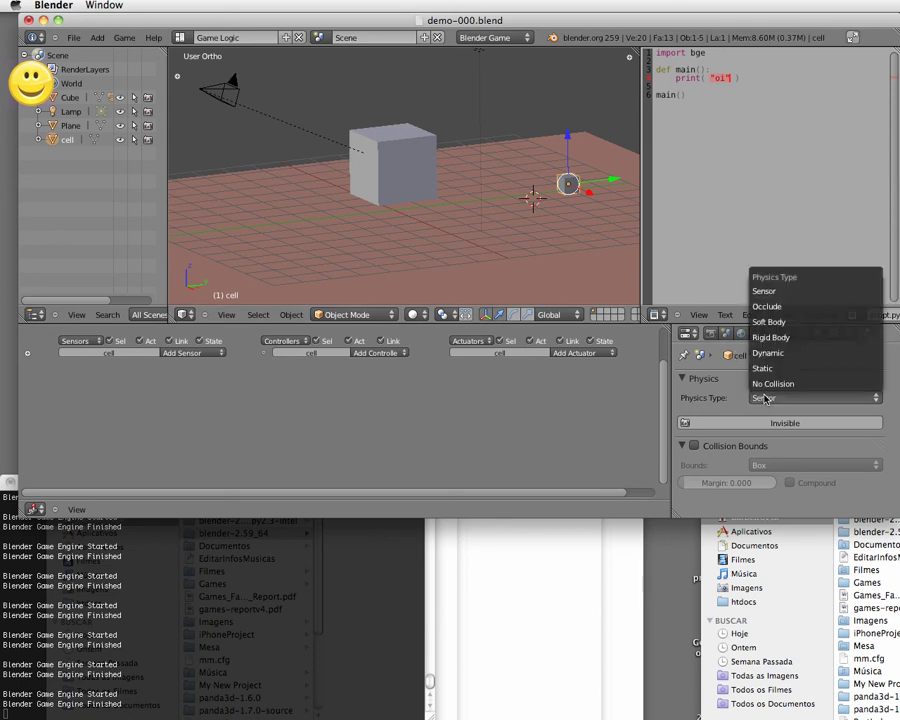
{"action": "left_click", "coordinate": [778, 338]}
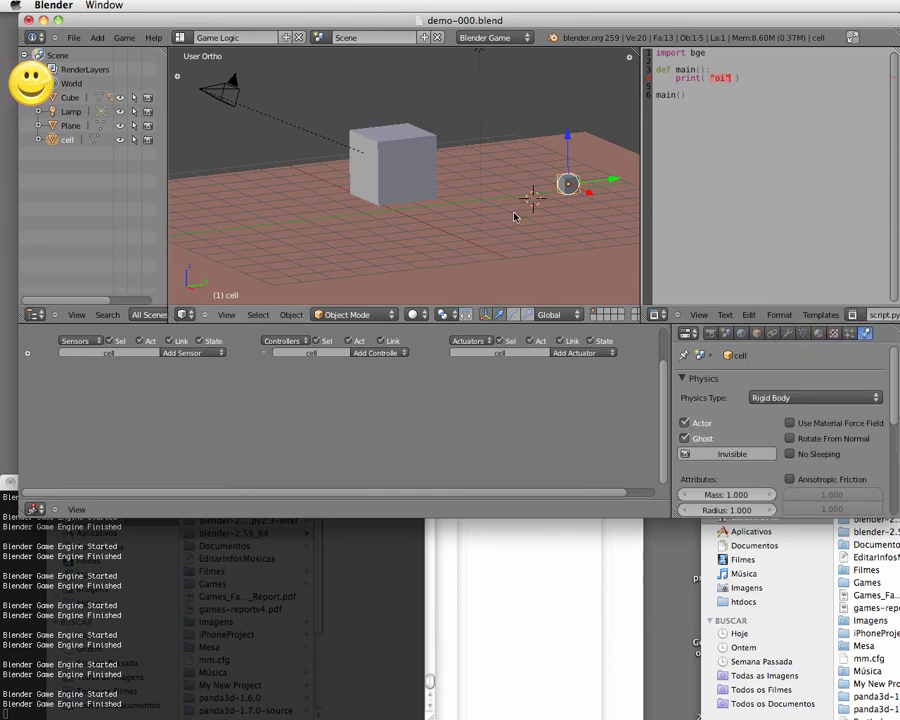
{"action": "key", "text": "p"}
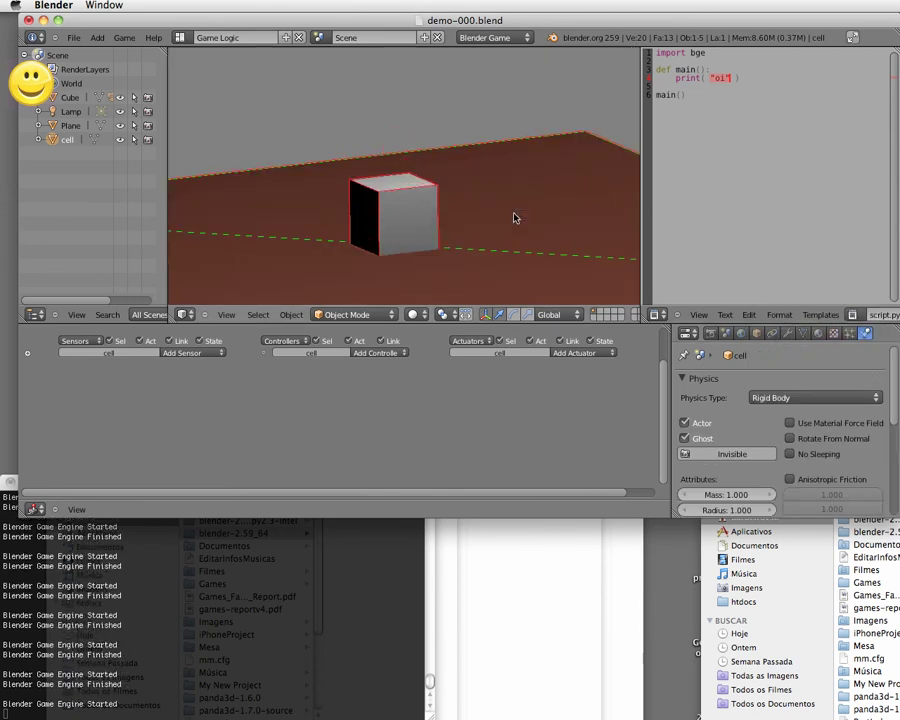
{"action": "key", "text": "Escape"}
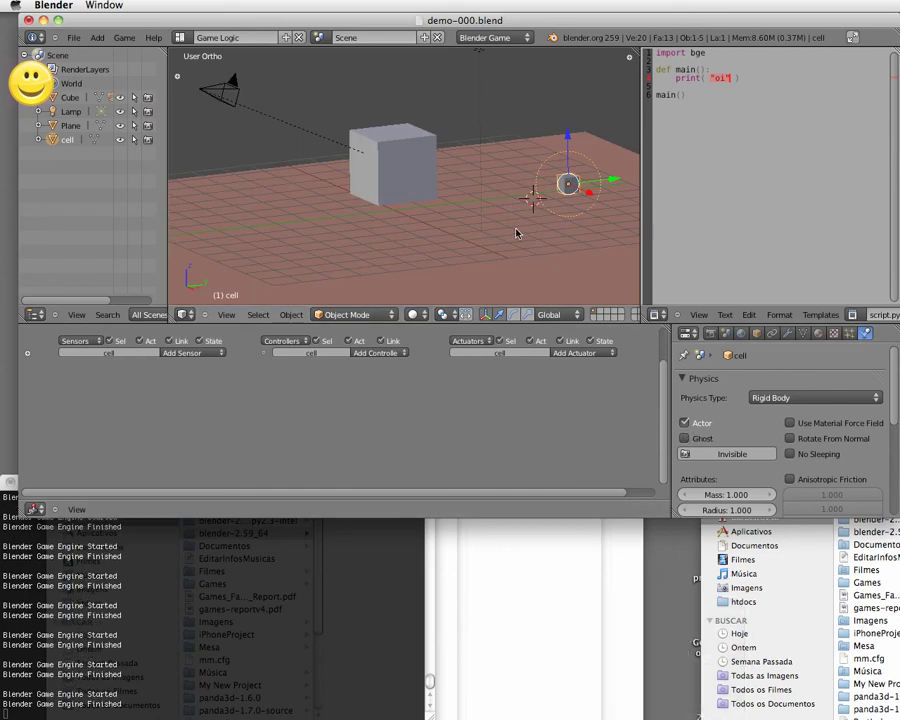
{"action": "key", "text": "p"}
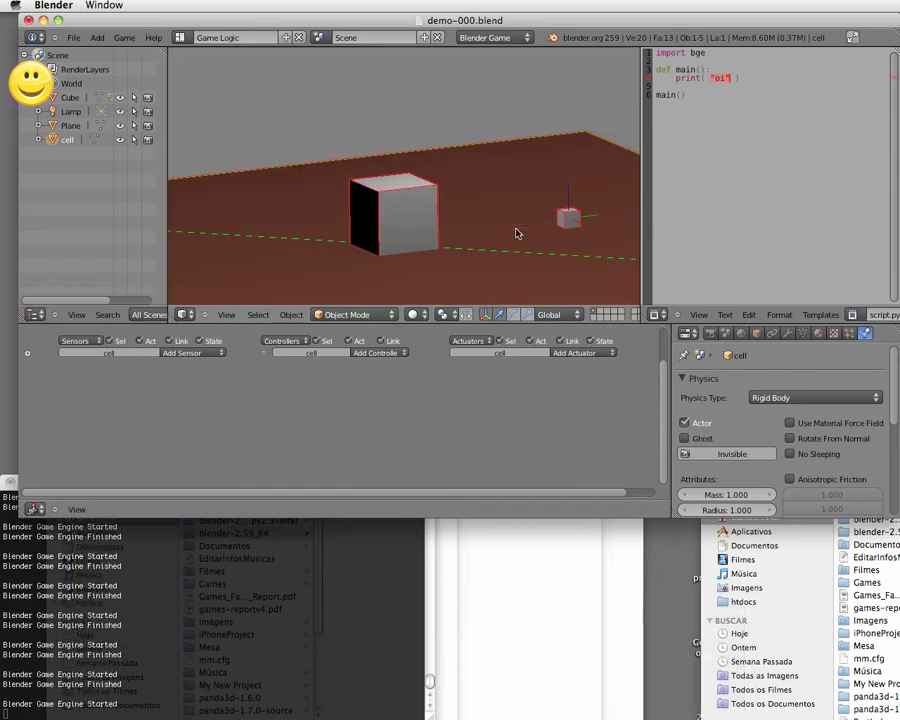
{"action": "key", "text": "Escape"}
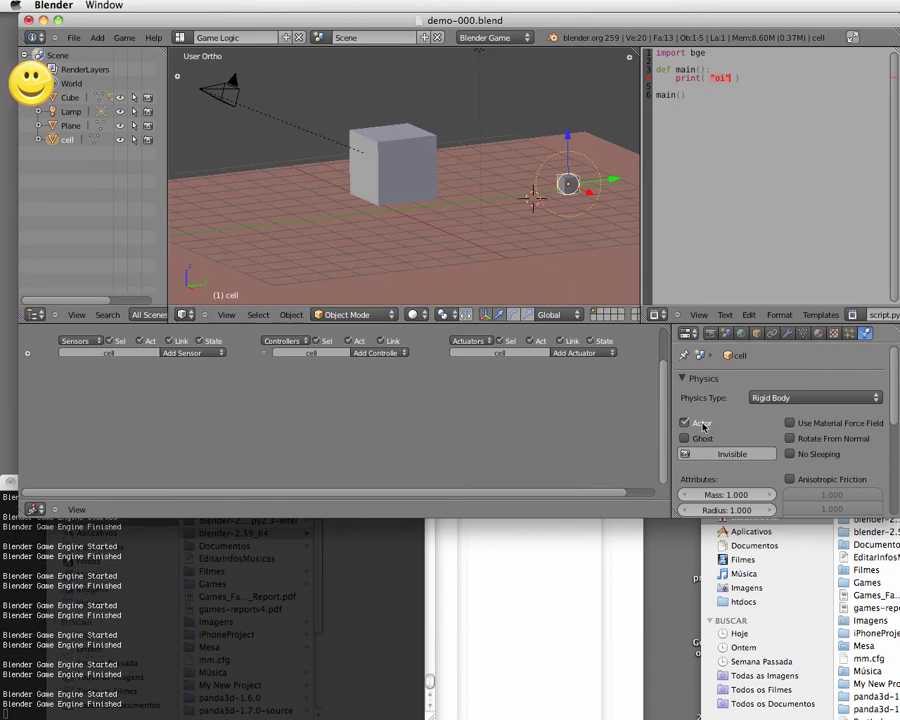
- Turn off Actor for the rigid-body cell and run the game briefly to test it
{"action": "left_click", "coordinate": [702, 425]}
{"action": "key", "text": "p"}
{"action": "key", "text": "Escape"}
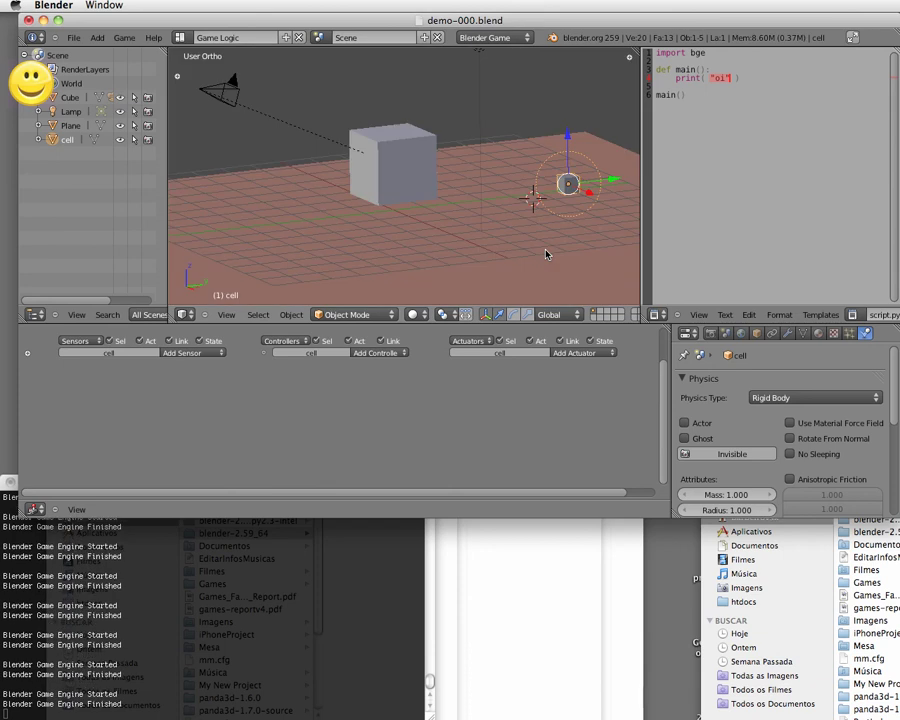
- Switch the cell's physics type to Dynamic and back to Static
{"action": "left_click", "coordinate": [770, 400]}
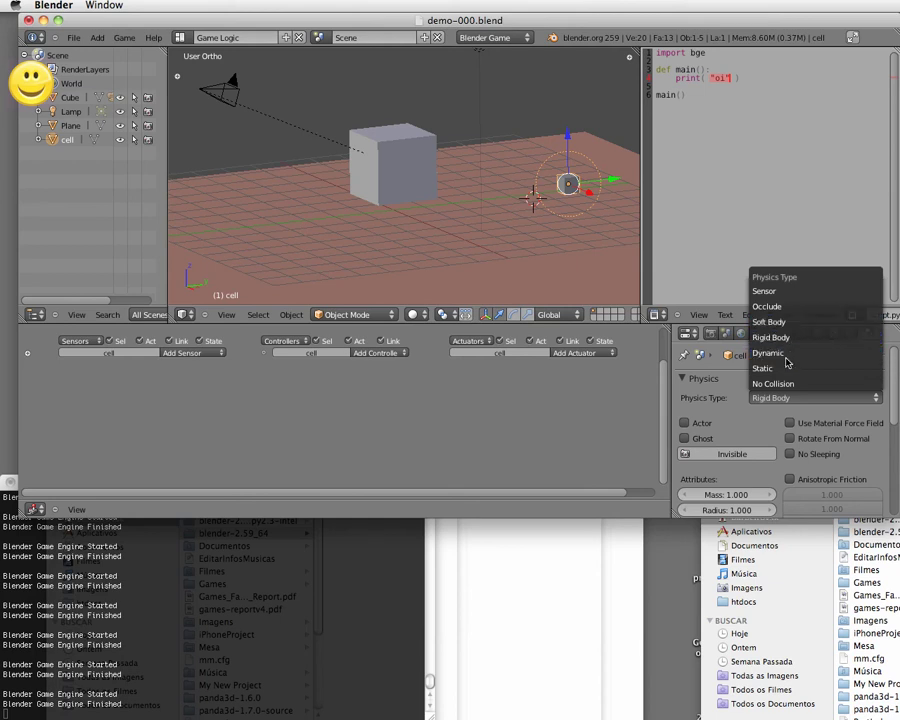
{"action": "left_click", "coordinate": [787, 354]}
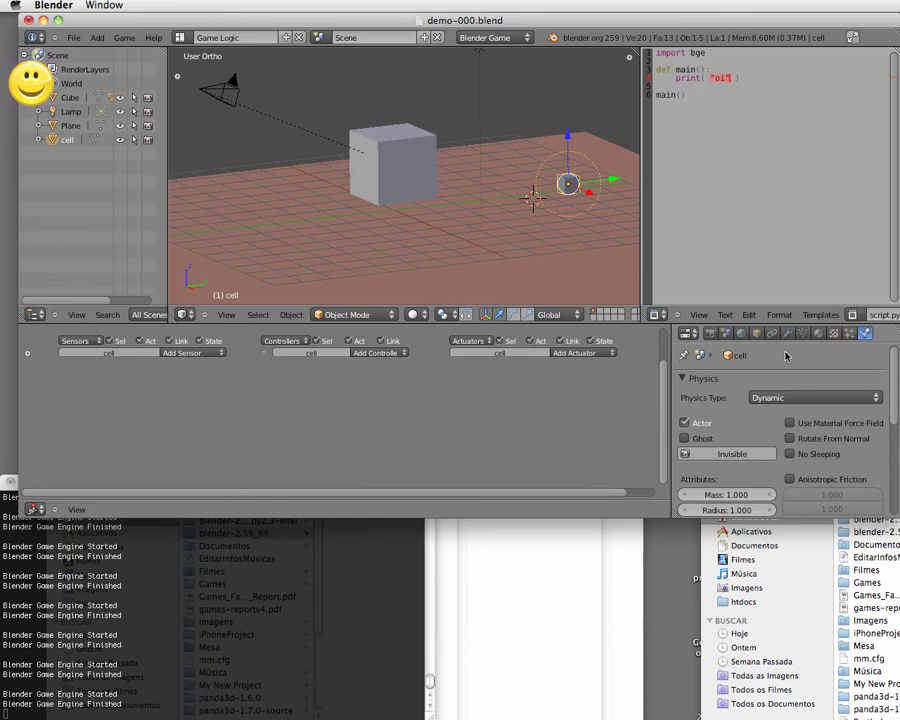
{"action": "left_click", "coordinate": [778, 398]}
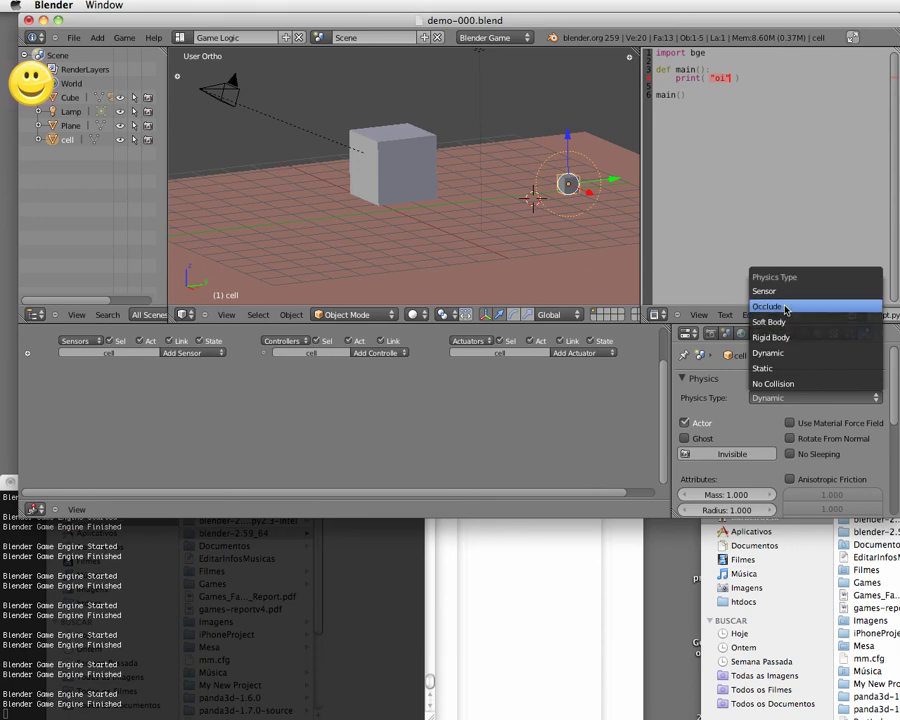
{"action": "left_click", "coordinate": [795, 370]}
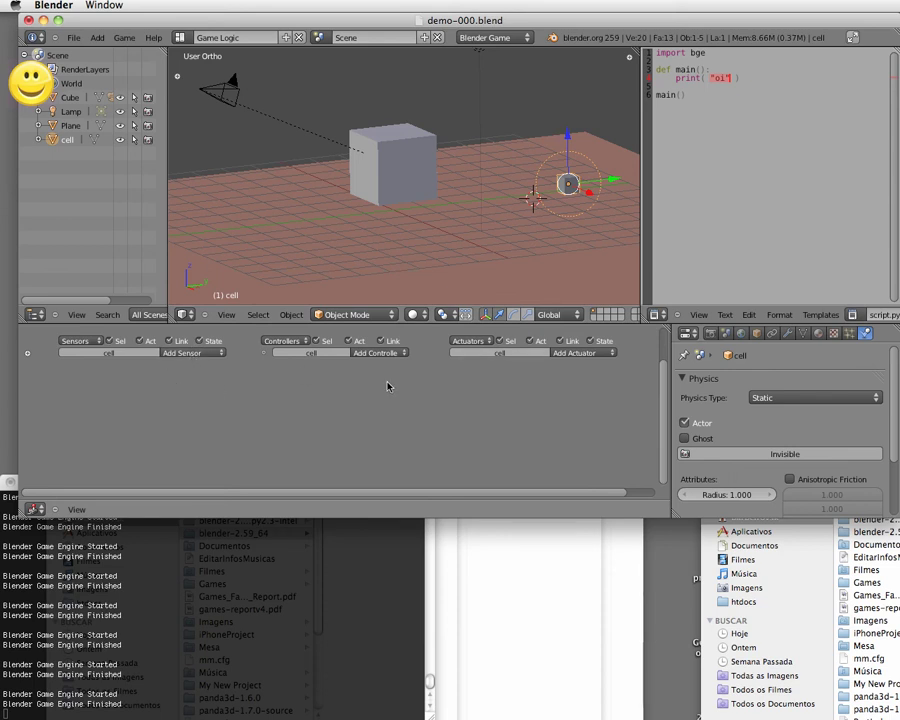
- Add a Collision sensor and an And controller to the cell's game logic
{"action": "scroll", "coordinate": [388, 390], "scroll_direction": "up", "scroll_amount": 2}
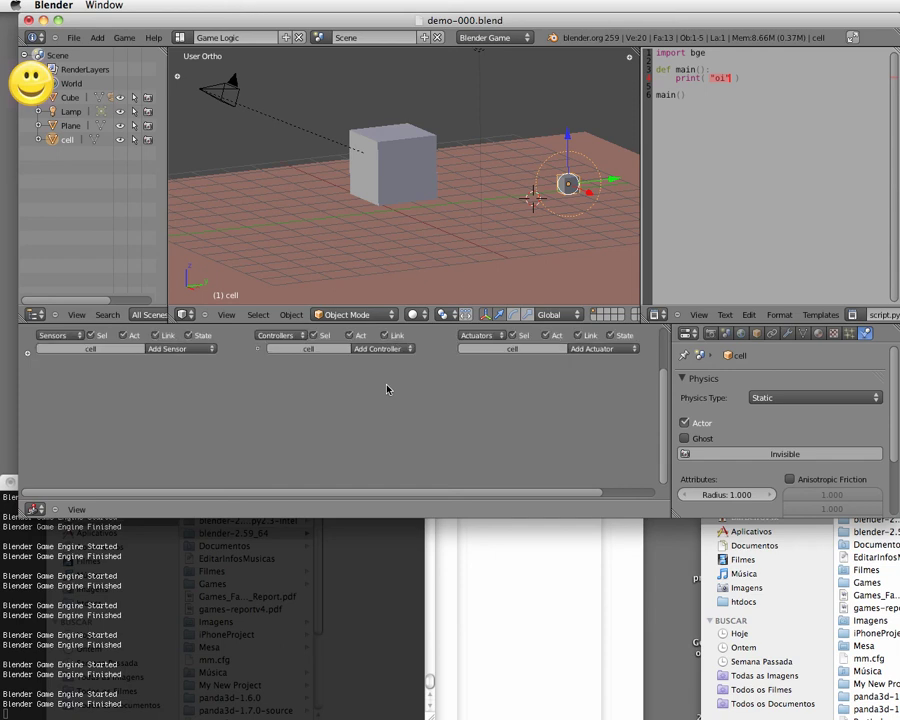
{"action": "scroll", "coordinate": [384, 391], "scroll_direction": "up", "scroll_amount": 1}
{"action": "left_click", "coordinate": [181, 349]}
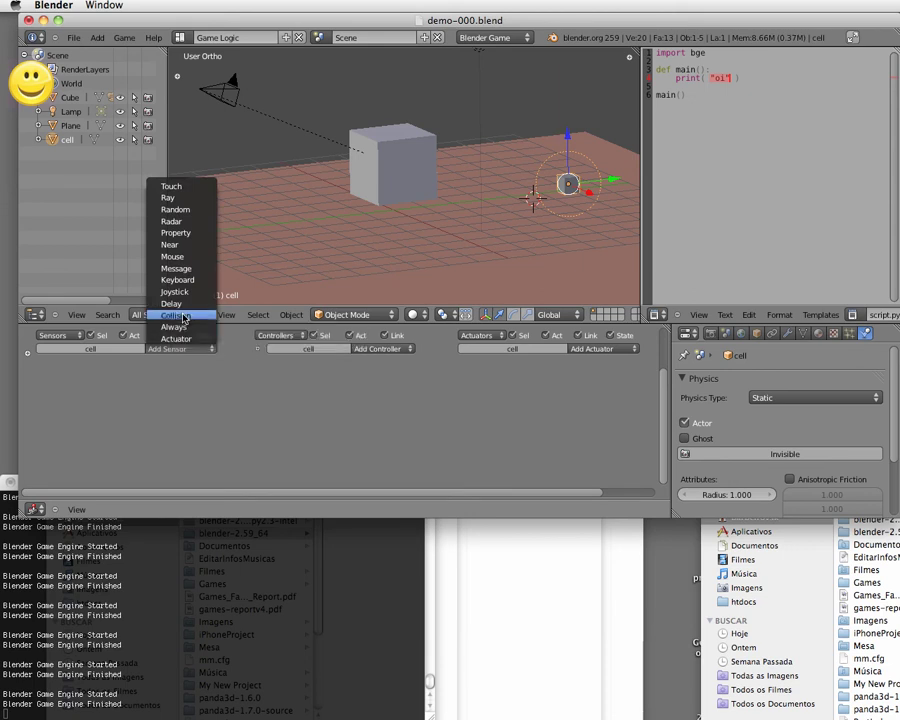
{"action": "left_click", "coordinate": [184, 318]}
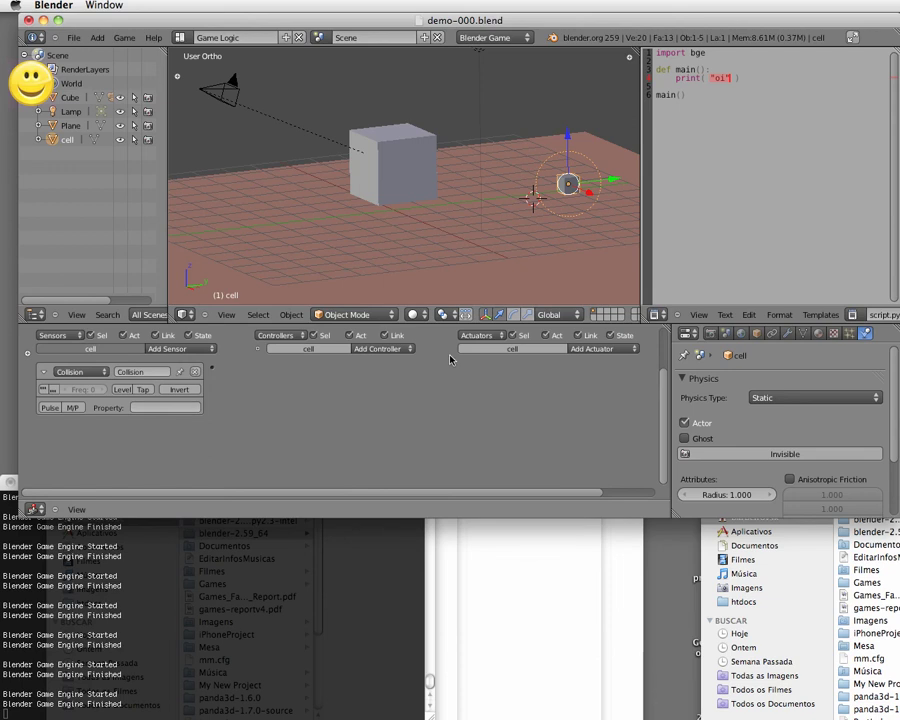
{"action": "left_click", "coordinate": [400, 348]}
{"action": "left_click", "coordinate": [391, 362]}
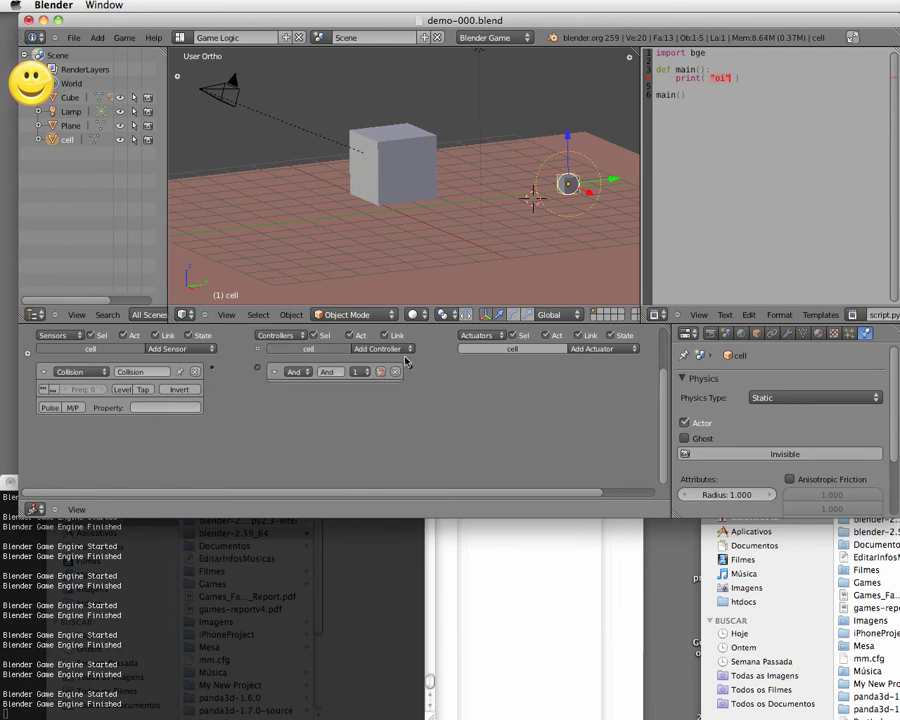
- Add a Visibility actuator with Visible off to the cell and link the Collision sensor through the And controller to it
{"action": "left_click", "coordinate": [594, 348]}
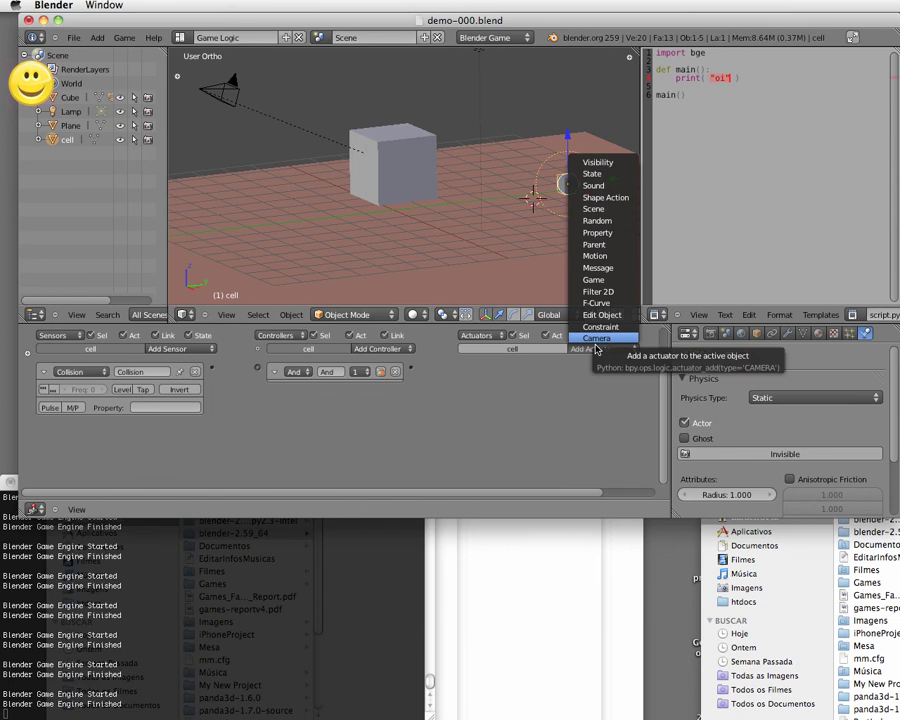
{"action": "left_click", "coordinate": [600, 162]}
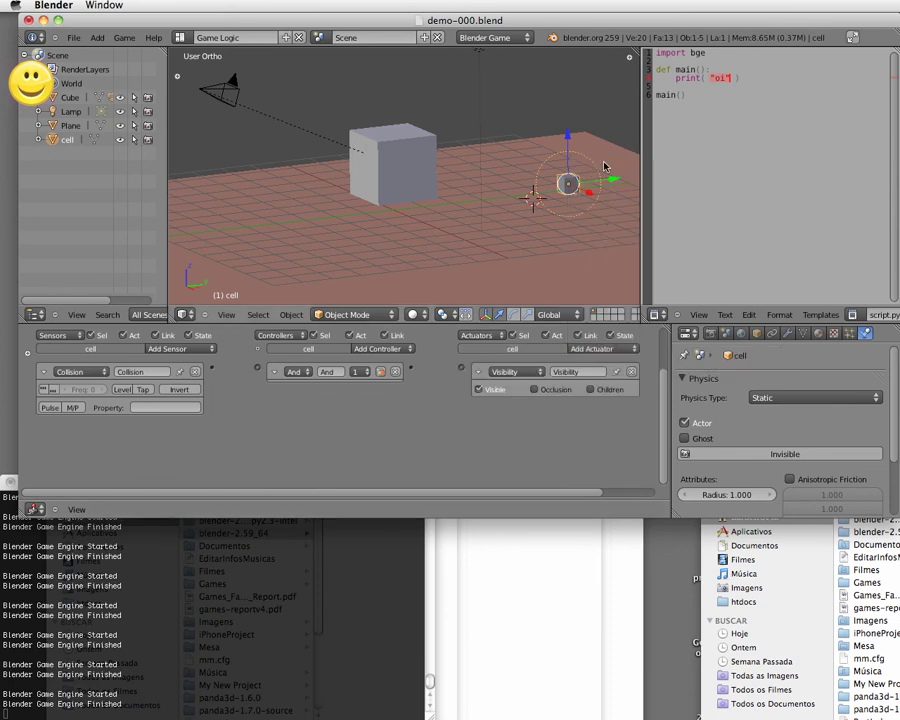
{"action": "left_click", "coordinate": [478, 389]}
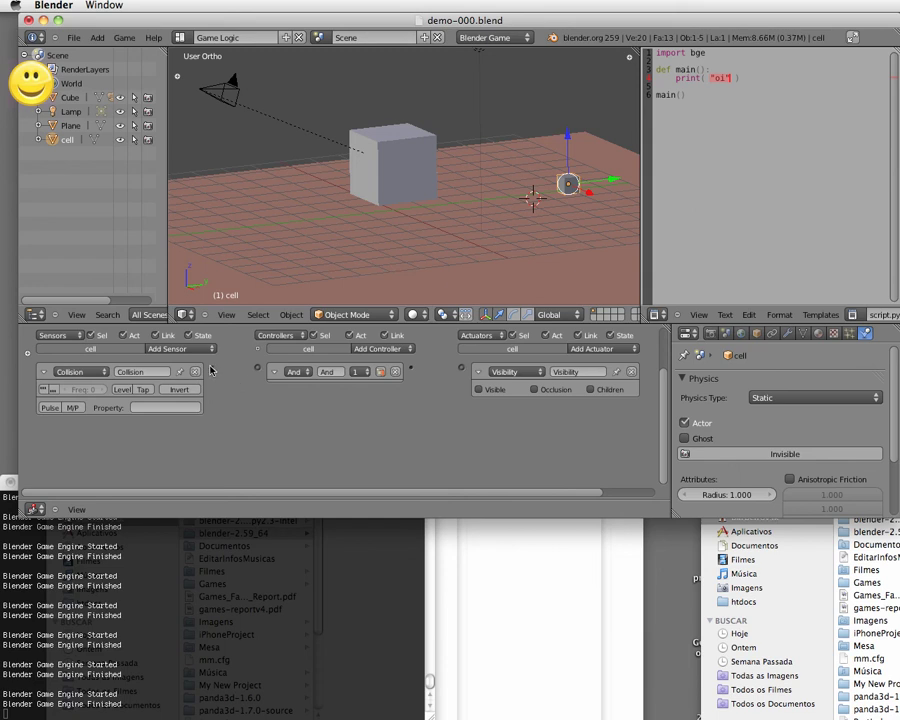
{"action": "left_click_drag", "start_coordinate": [211, 371], "coordinate": [257, 368]}
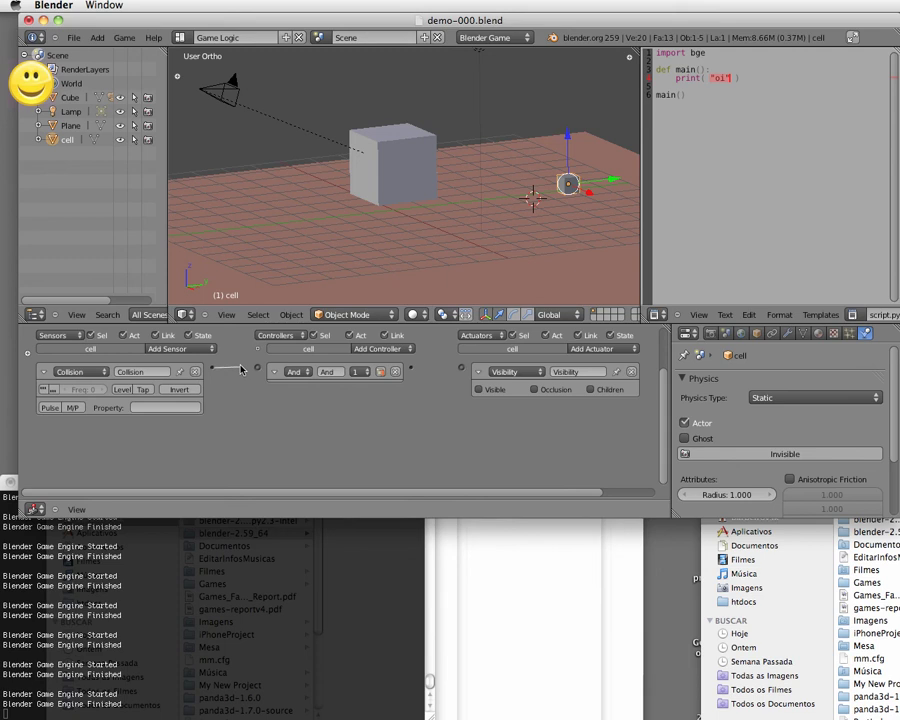
{"action": "left_click_drag", "start_coordinate": [412, 371], "coordinate": [460, 369]}
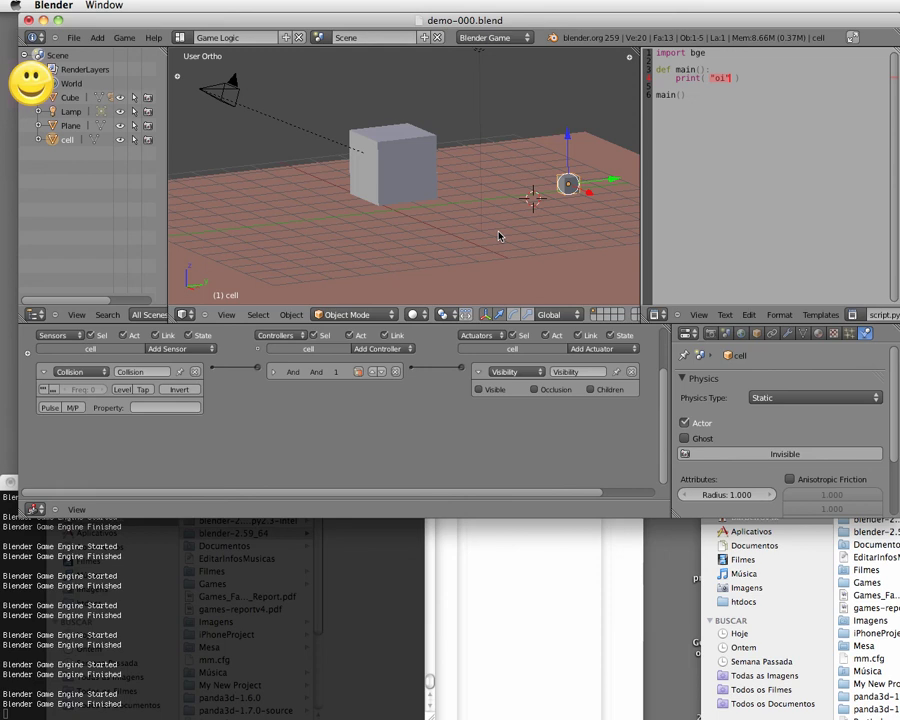
- Run the game and drive the cube back and forth against the static cell to test the collision sensor, ending the run
{"action": "key", "text": "p"}
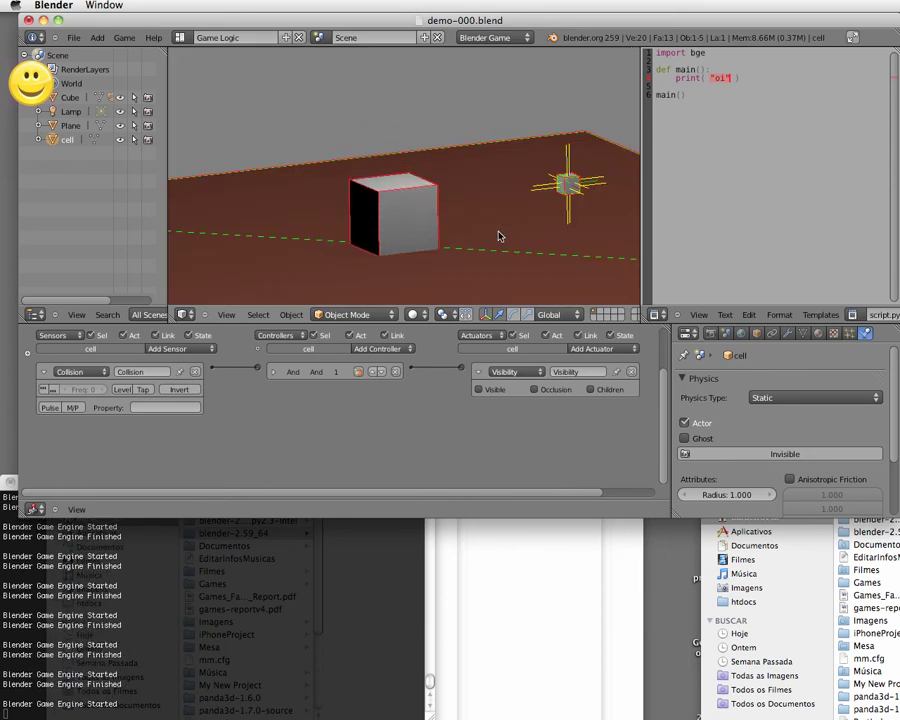
{"action": "key", "text": "Right"}
{"action": "key", "text": "Left"}
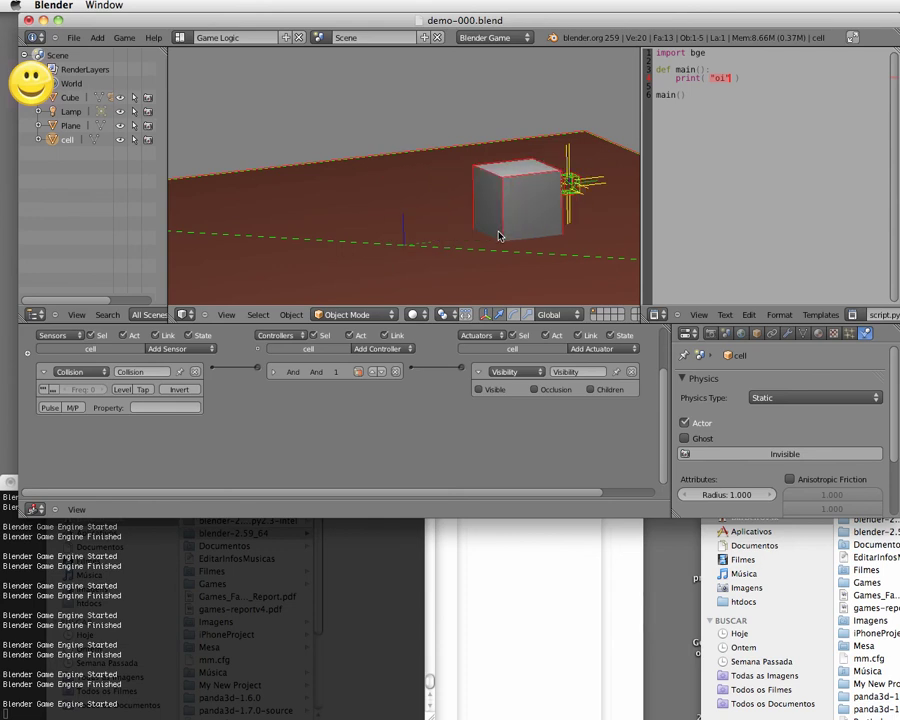
{"action": "key", "text": "Right"}
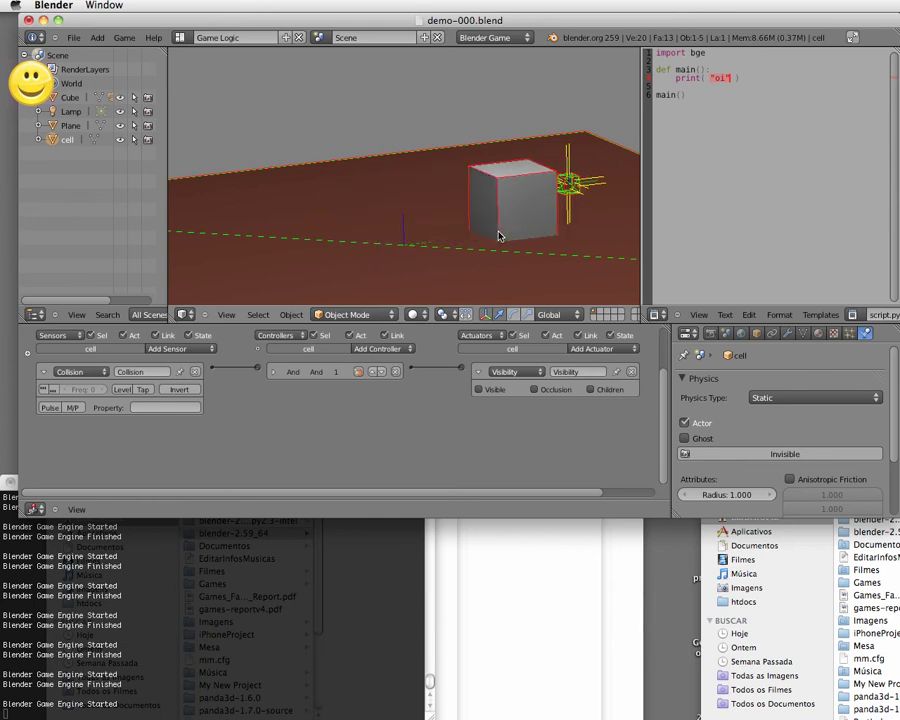
{"action": "key", "text": "Left"}
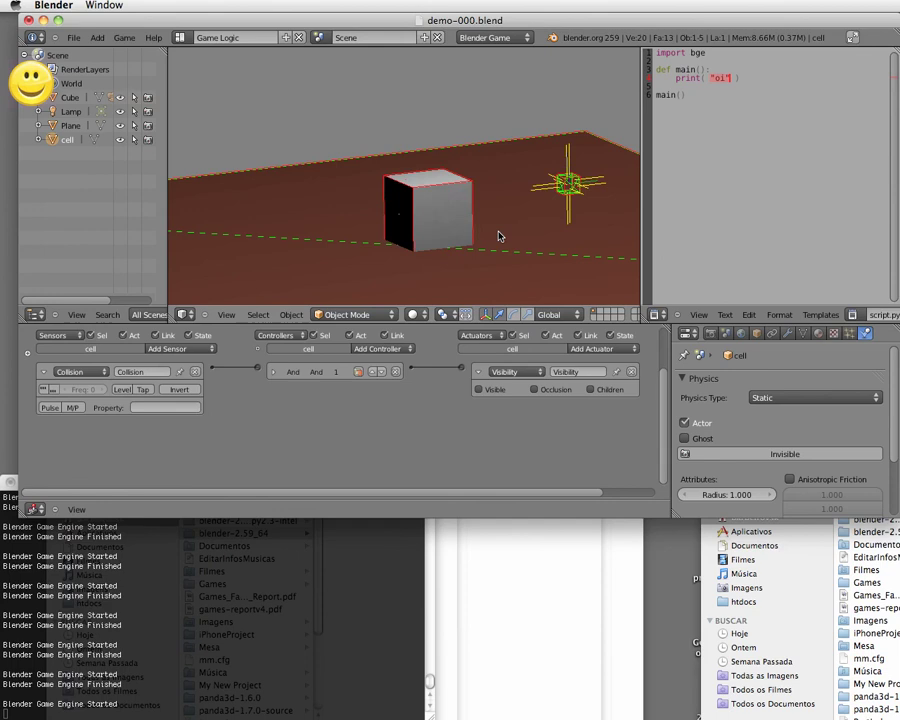
{"action": "key", "text": "Right"}
{"action": "key", "text": "Left"}
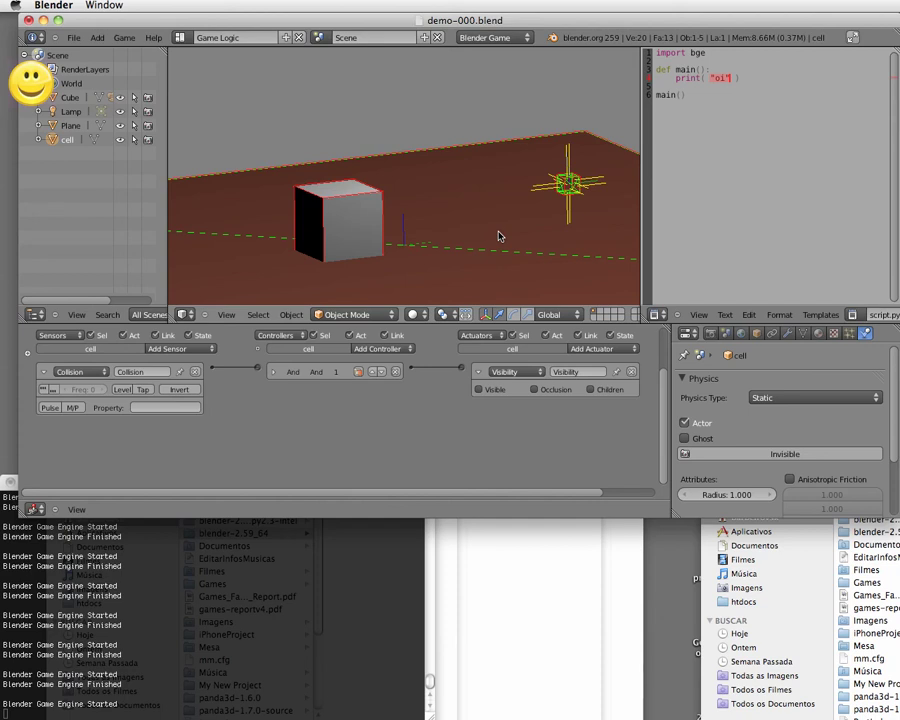
{"action": "key", "text": "Right"}
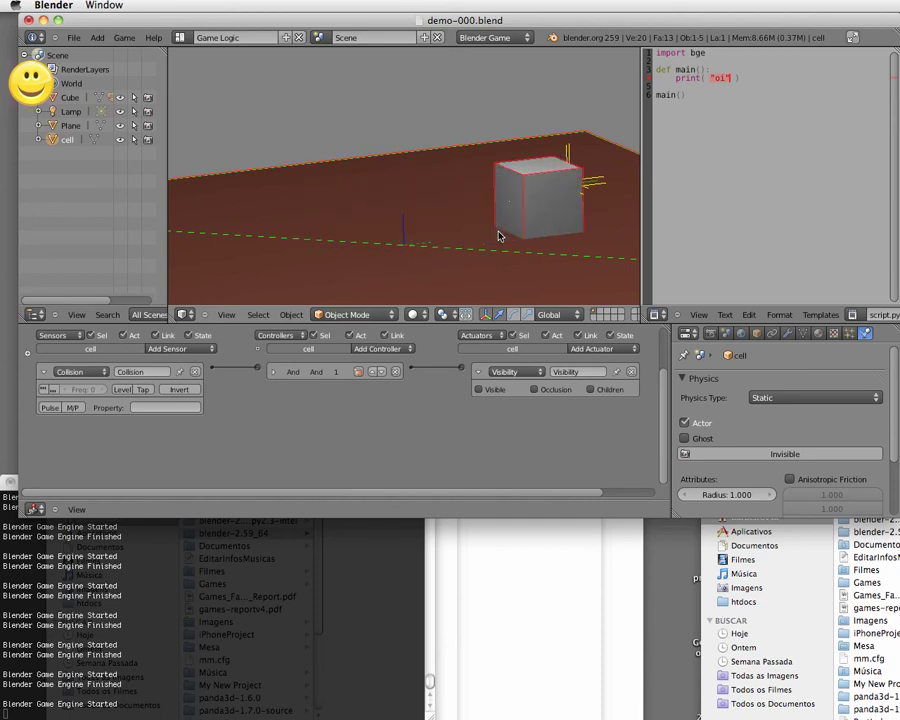
{"action": "key", "text": "Left"}
{"action": "key", "text": "Right"}
{"action": "key", "text": "Left"}
{"action": "key", "text": "Right"}
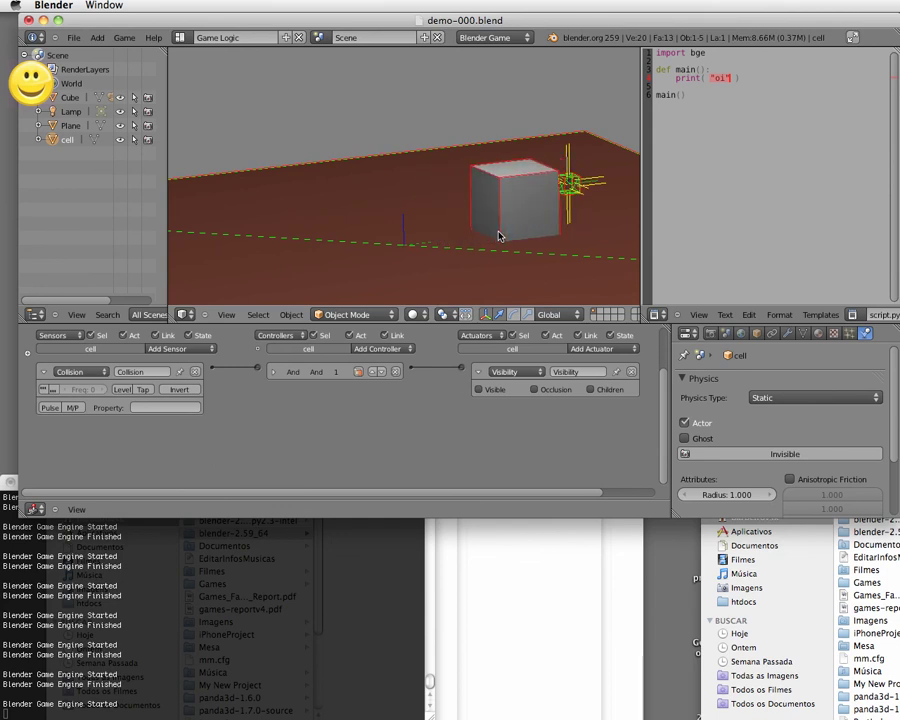
{"action": "key", "text": "Left"}
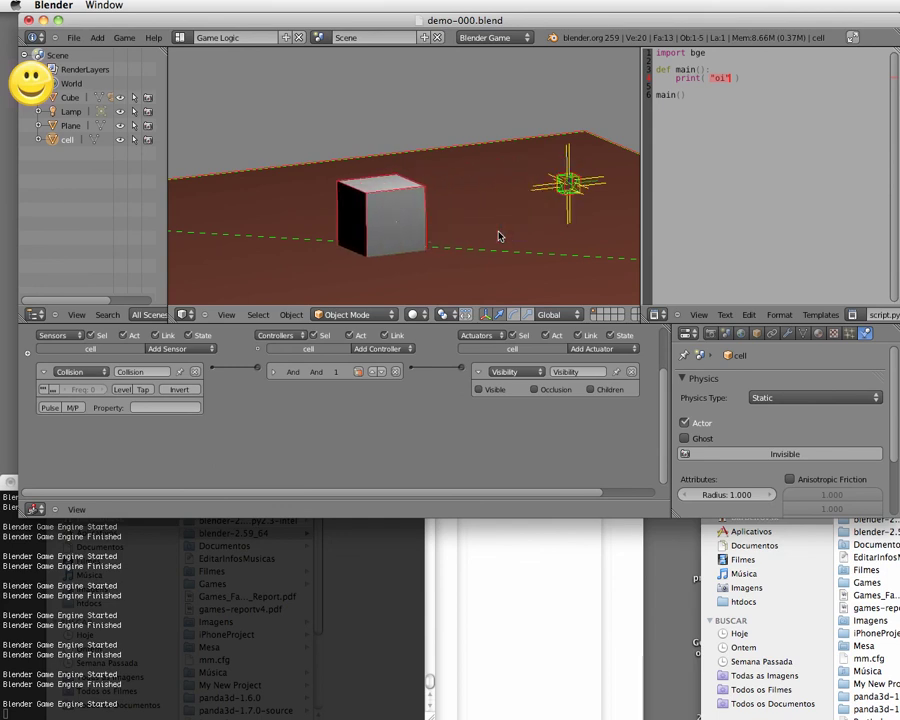
{"action": "key", "text": "Escape"}
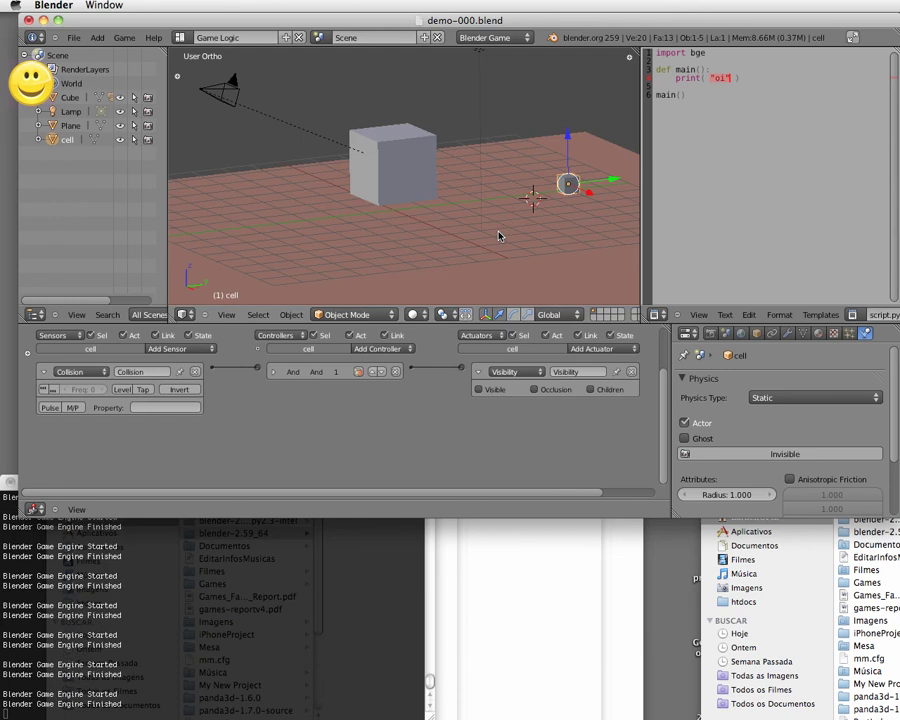
- Try the Dynamic physics type on the cell with Actor on and Ghost off, running the game to test it
{"action": "left_click", "coordinate": [767, 399]}
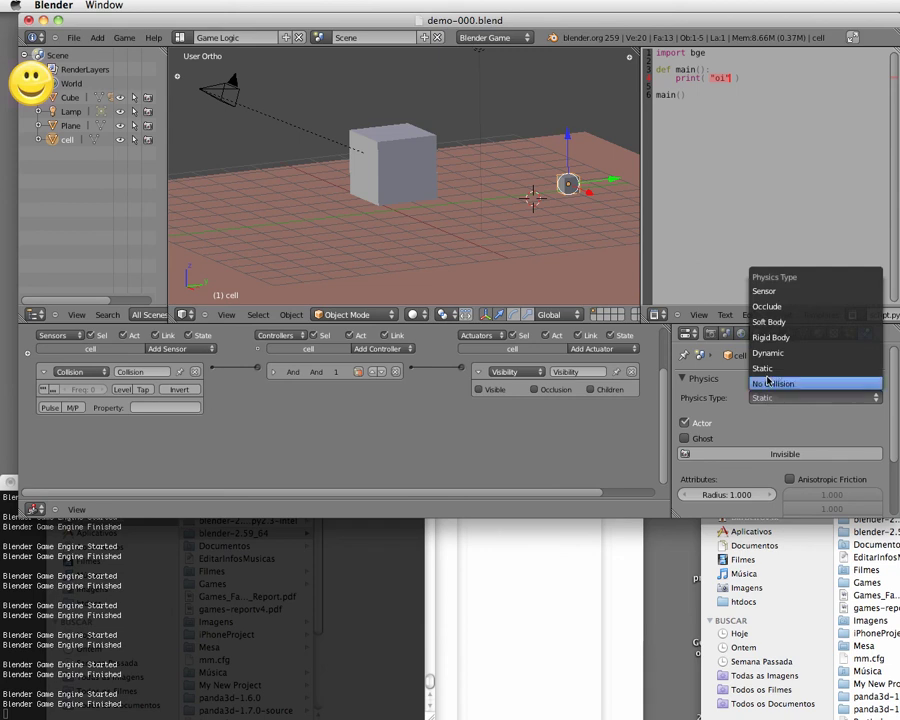
{"action": "left_click", "coordinate": [768, 353]}
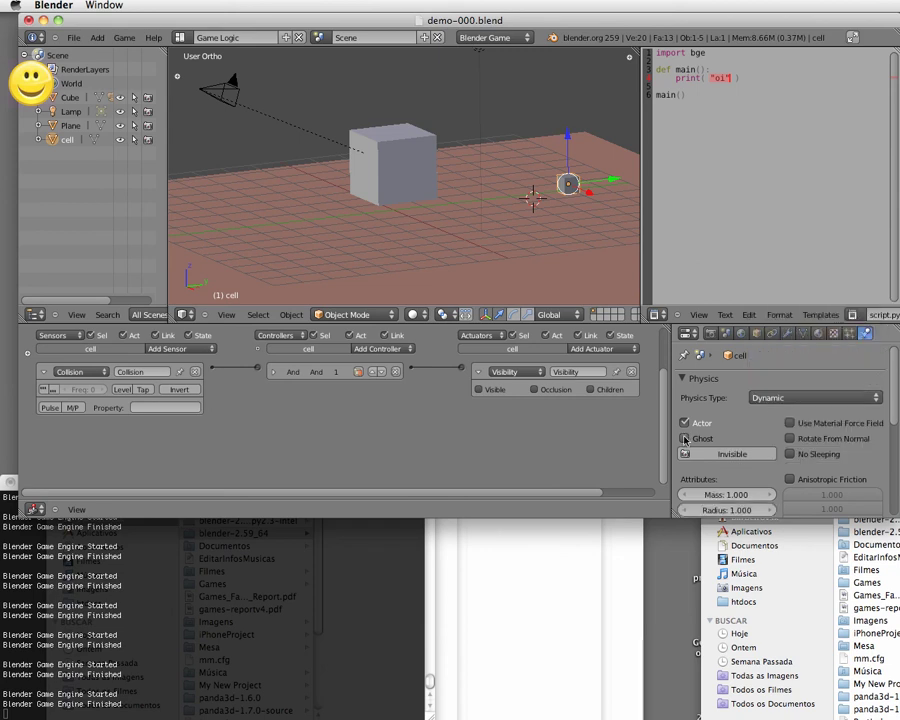
{"action": "left_click", "coordinate": [685, 440]}
{"action": "left_click", "coordinate": [686, 424]}
{"action": "left_click", "coordinate": [686, 424]}
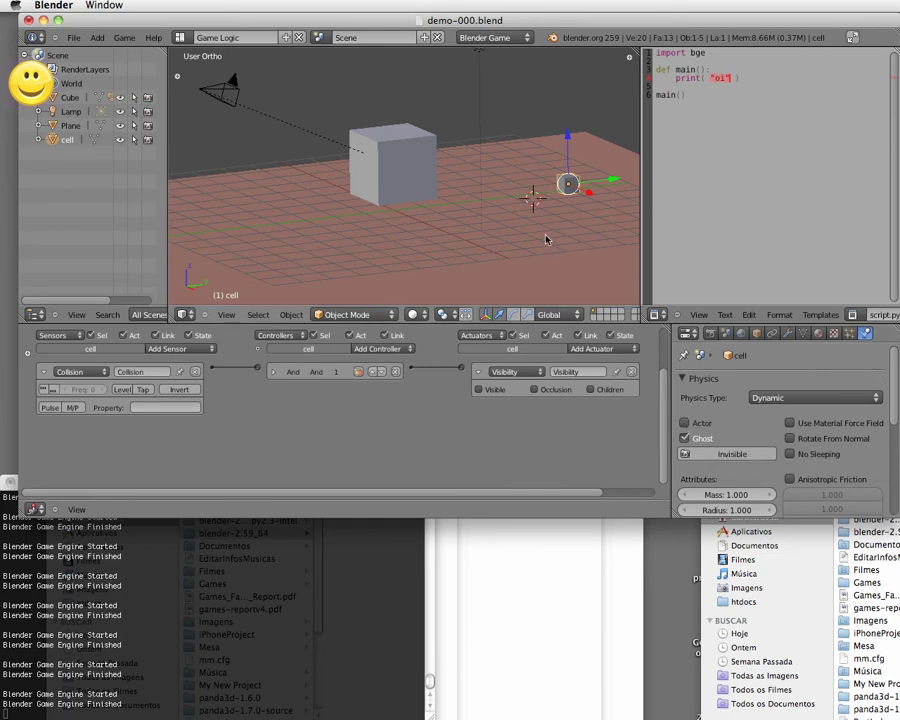
{"action": "left_click", "coordinate": [685, 438]}
{"action": "key", "text": "p"}
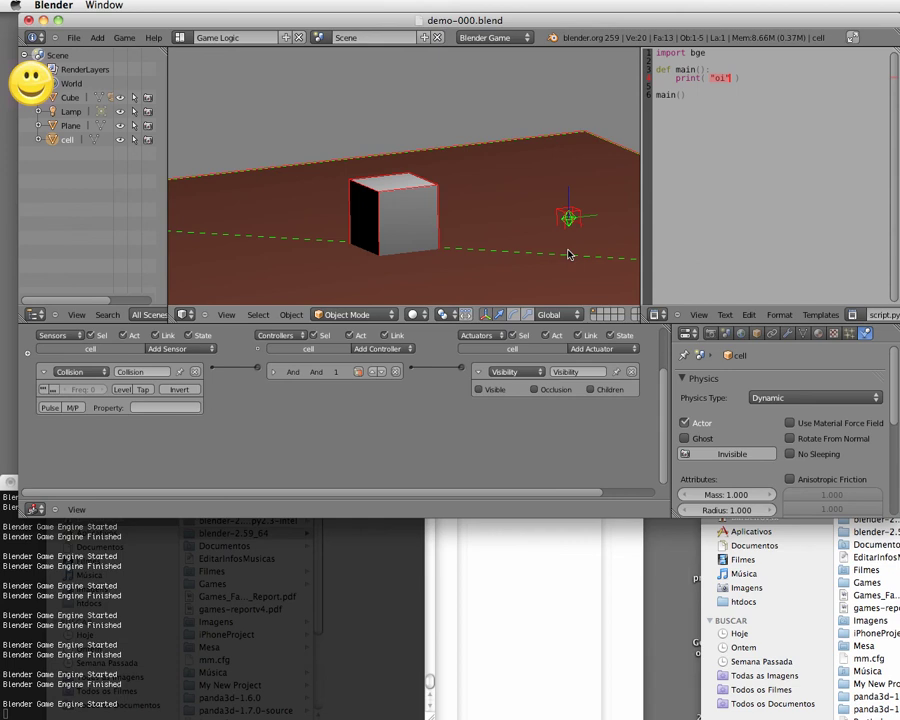
{"action": "key", "text": "Escape"}
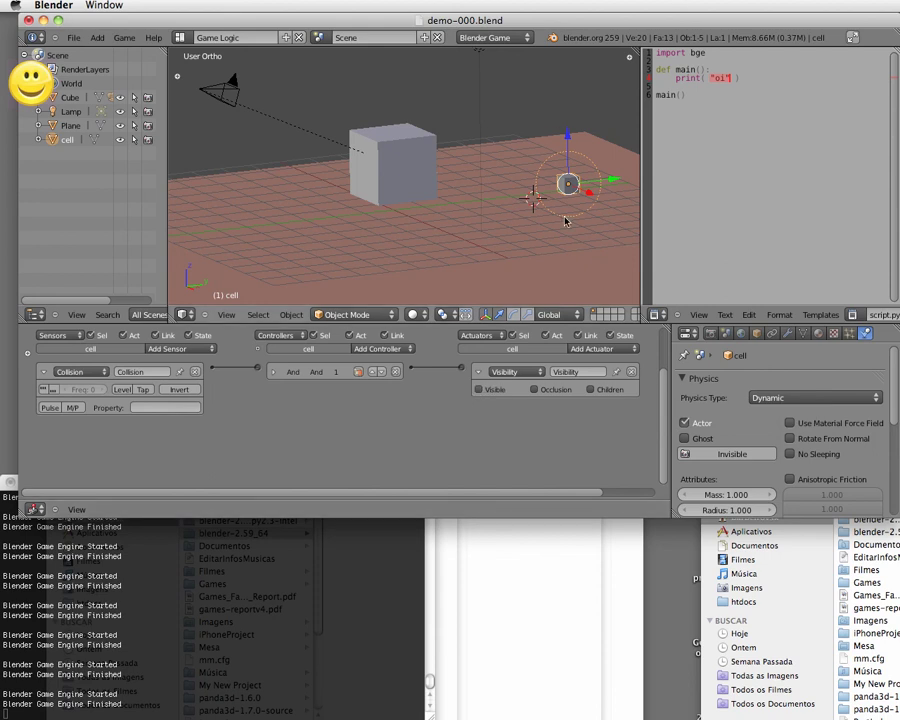
- Try the Sensor physics type on the cell with a run of the game
{"action": "left_click", "coordinate": [768, 400]}
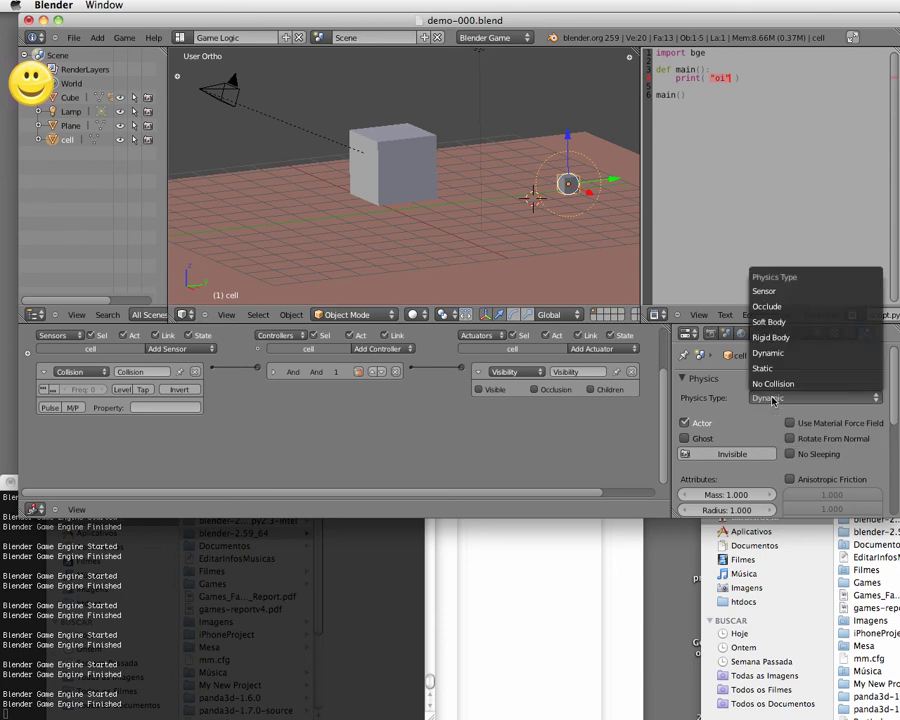
{"action": "left_click", "coordinate": [766, 292]}
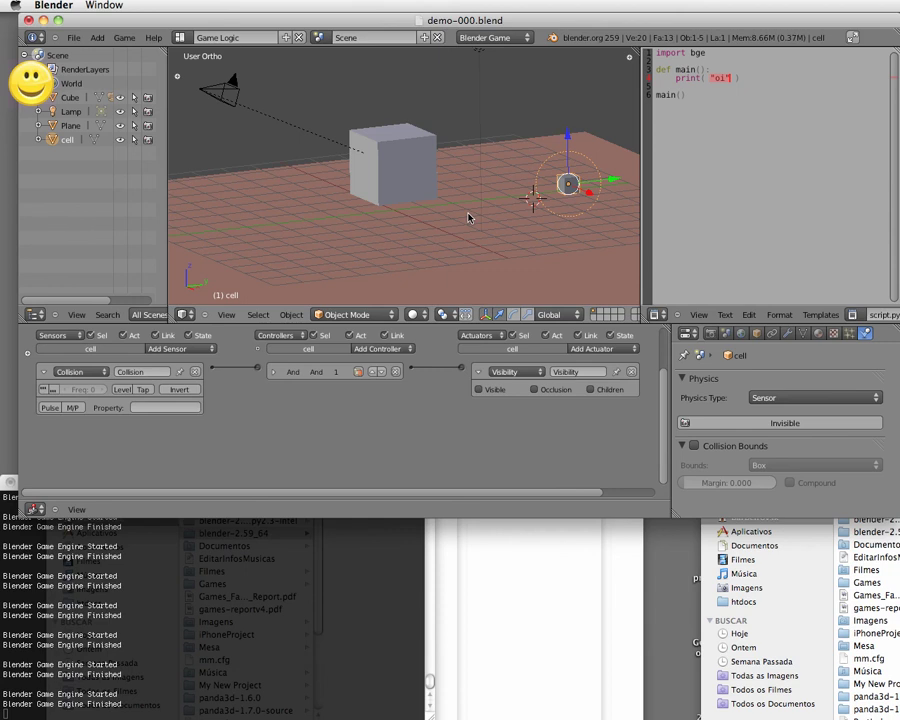
{"action": "key", "text": "p"}
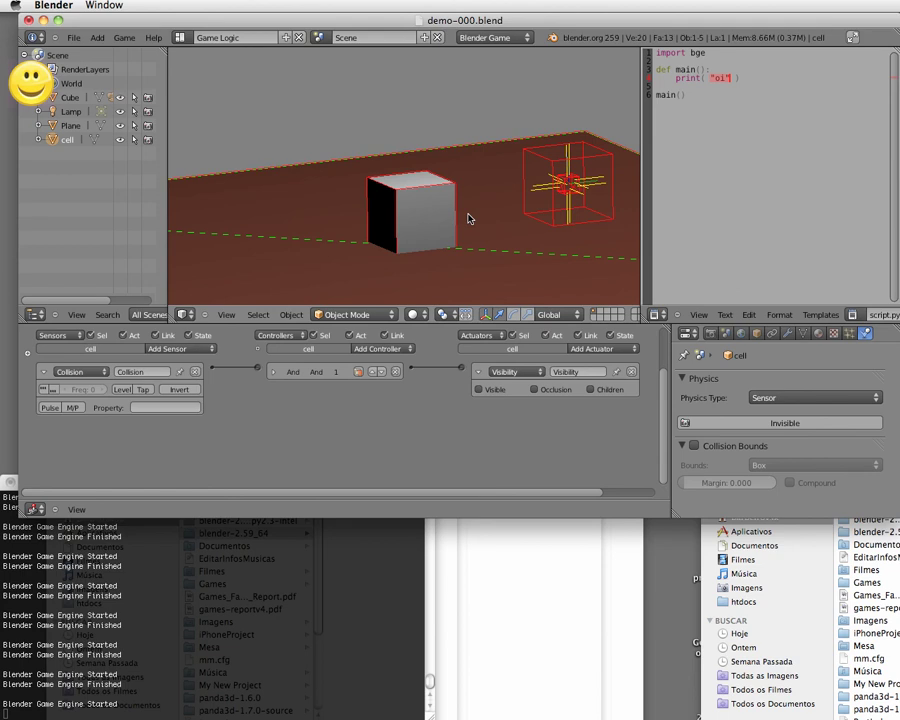
{"action": "key", "text": "Escape"}
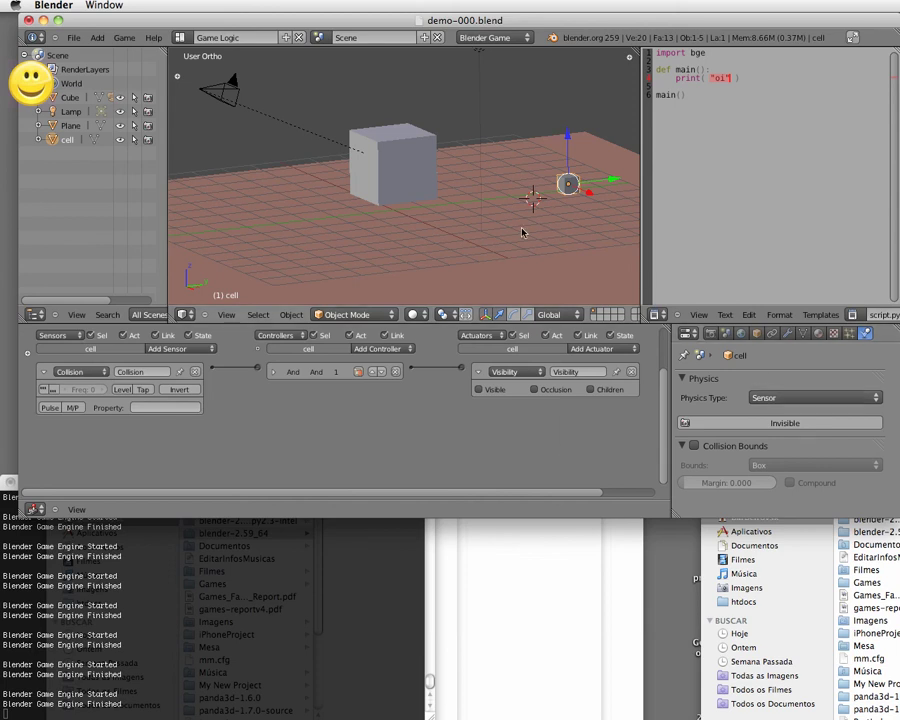
- Switch the cell's physics type back to Static and test the collision in a game run
{"action": "left_click", "coordinate": [766, 399]}
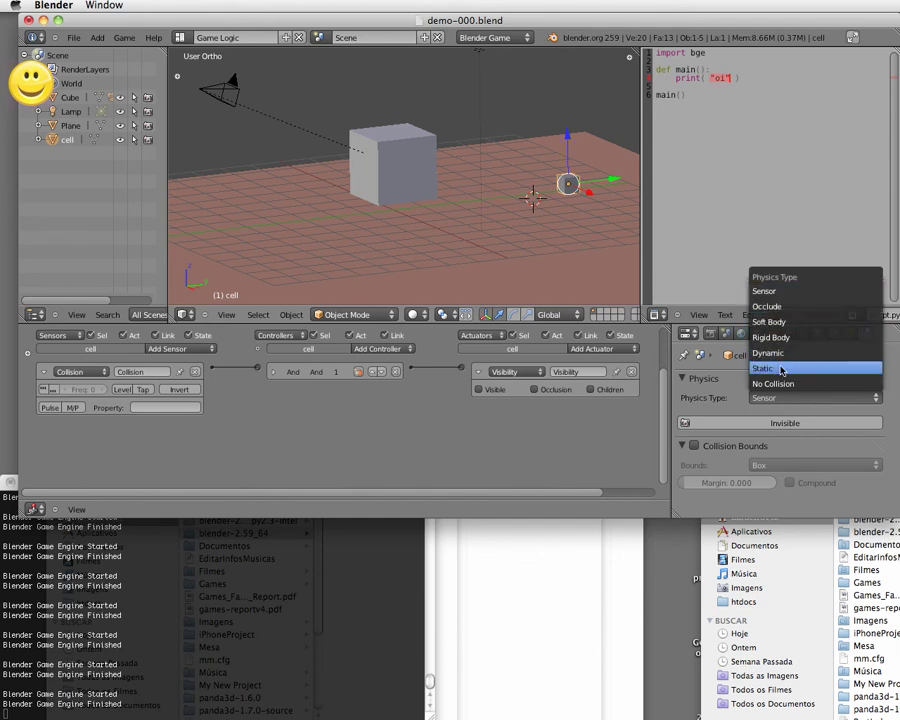
{"action": "left_click", "coordinate": [783, 370]}
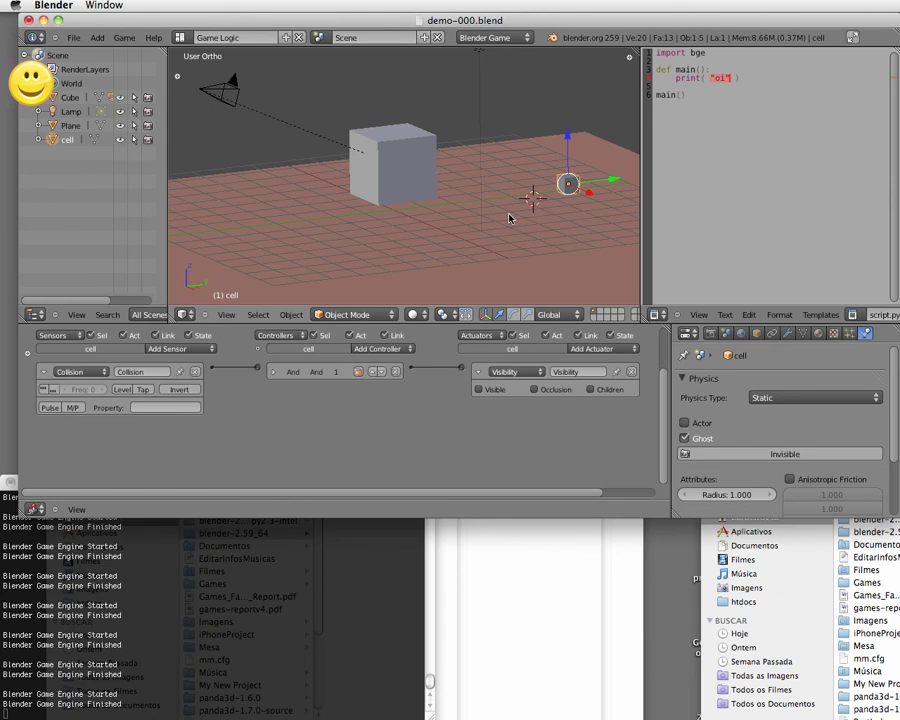
{"action": "key", "text": "p"}
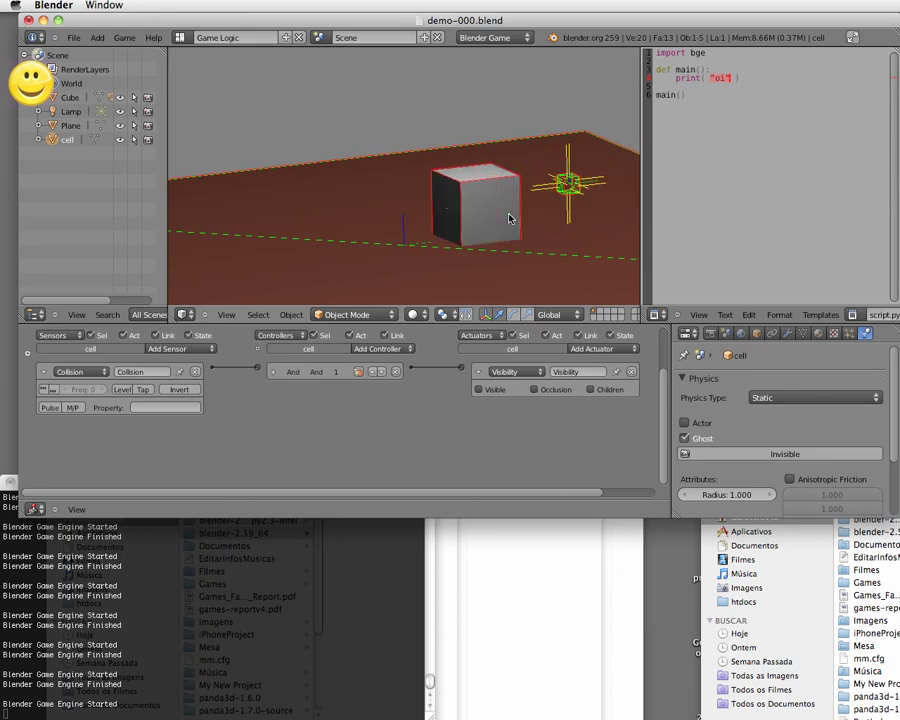
{"action": "key", "text": "Escape"}
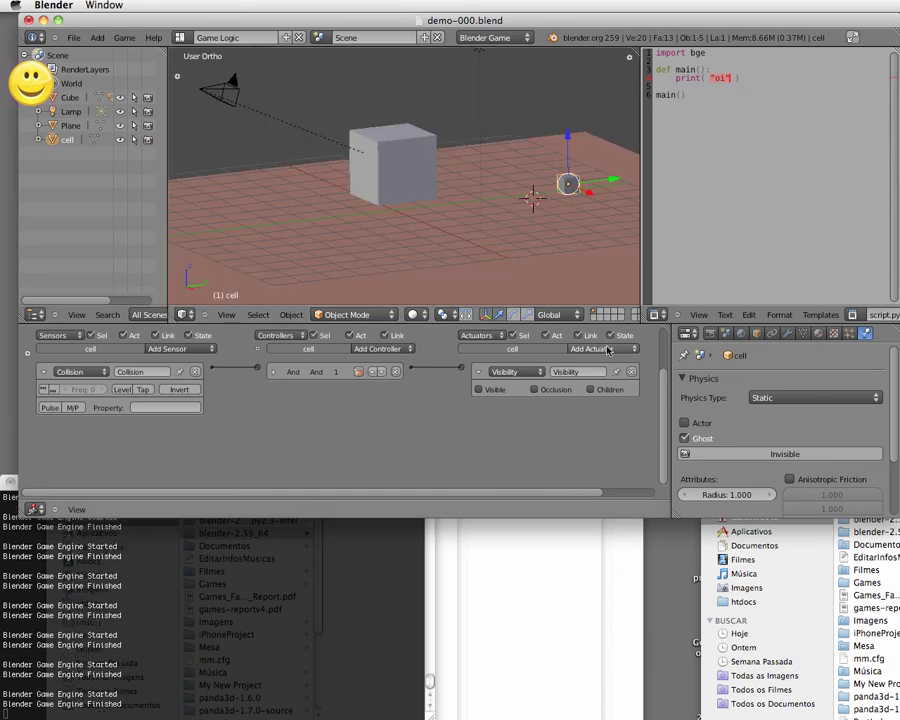
- Turn on Actor for the static ghost cell and run the game briefly
{"action": "left_click", "coordinate": [782, 398]}
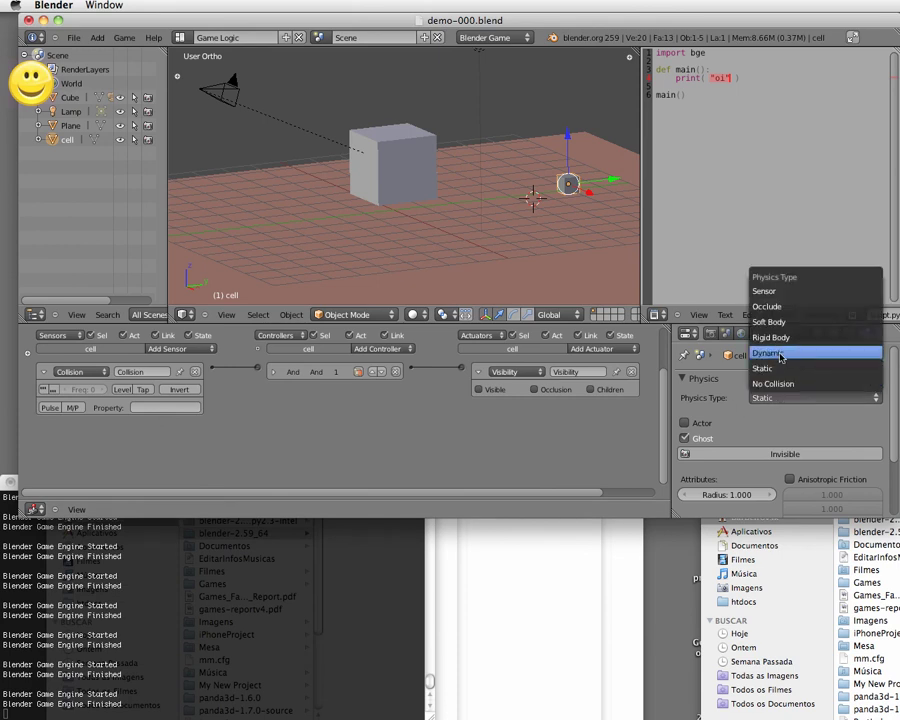
{"action": "left_click", "coordinate": [685, 424]}
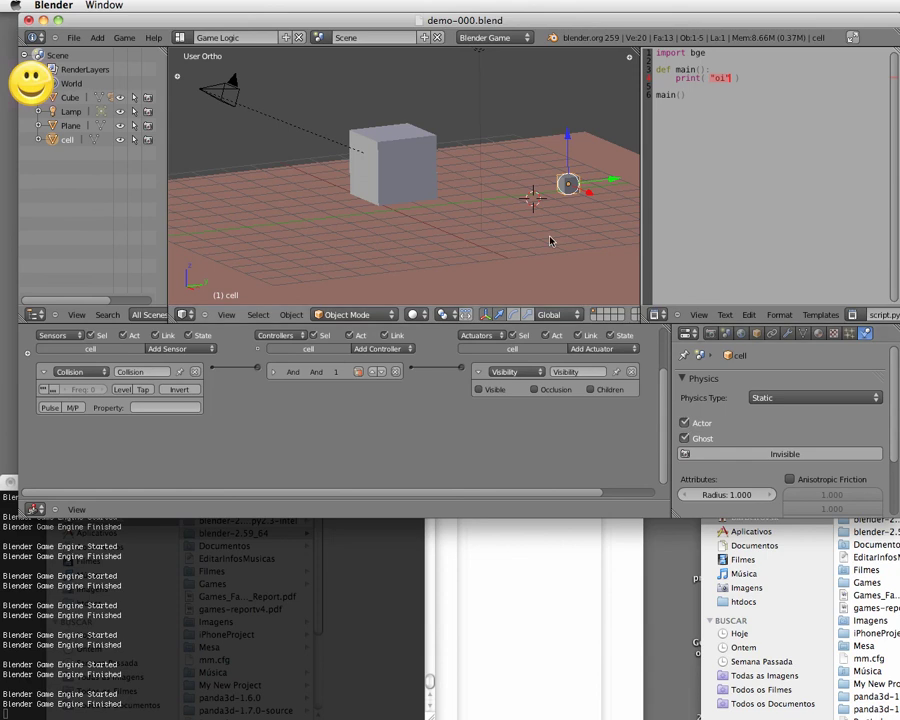
{"action": "key", "text": "p"}
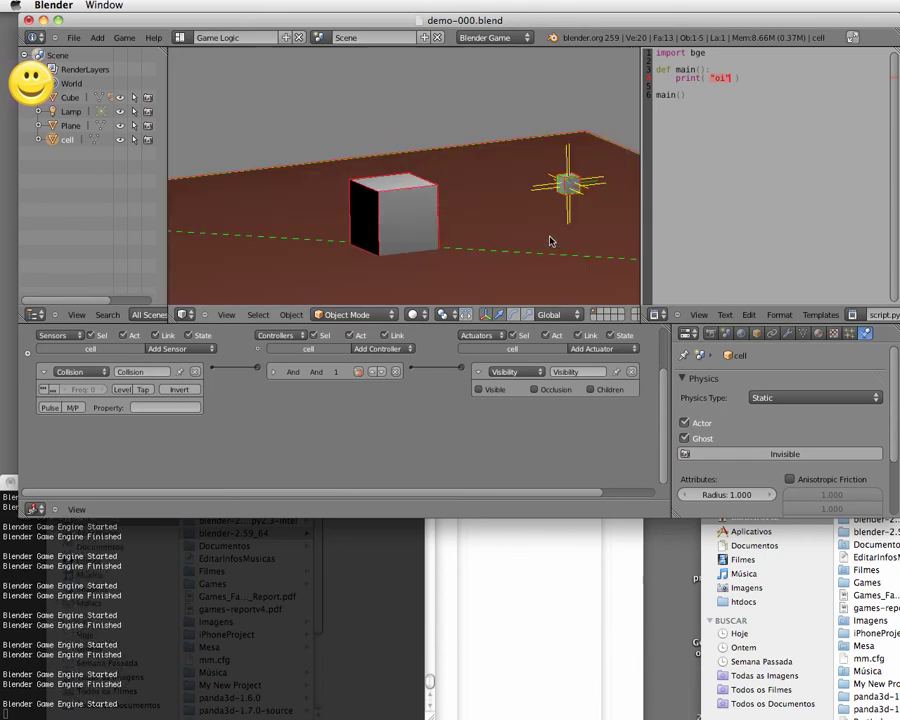
{"action": "key", "text": "Escape"}
- Set the cell's physics type to Dynamic and run the game to test driving the cube into the cell
{"action": "left_click", "coordinate": [790, 397]}
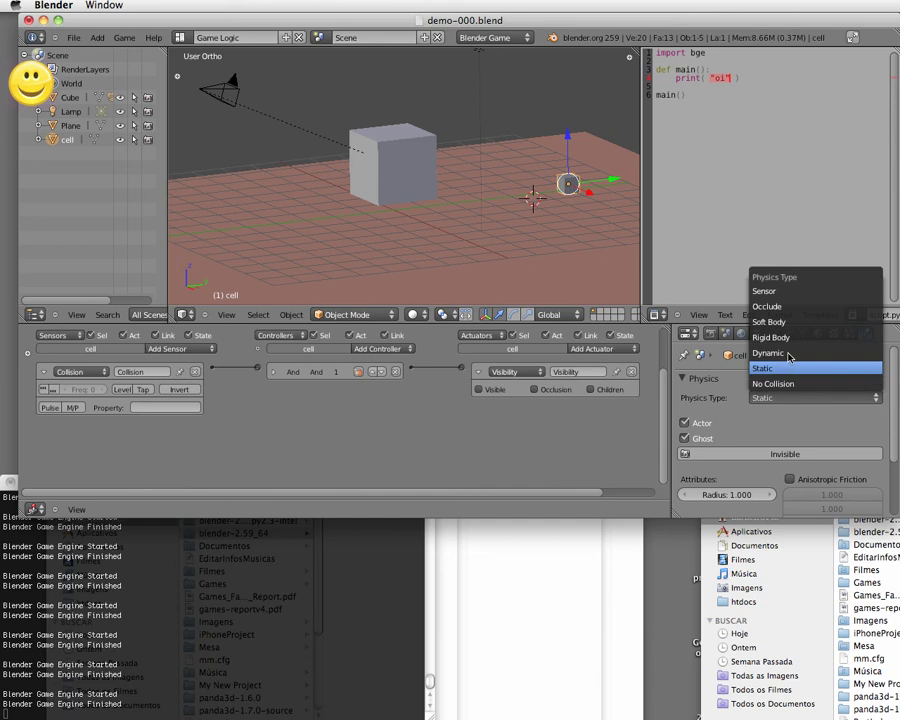
{"action": "left_click", "coordinate": [790, 356]}
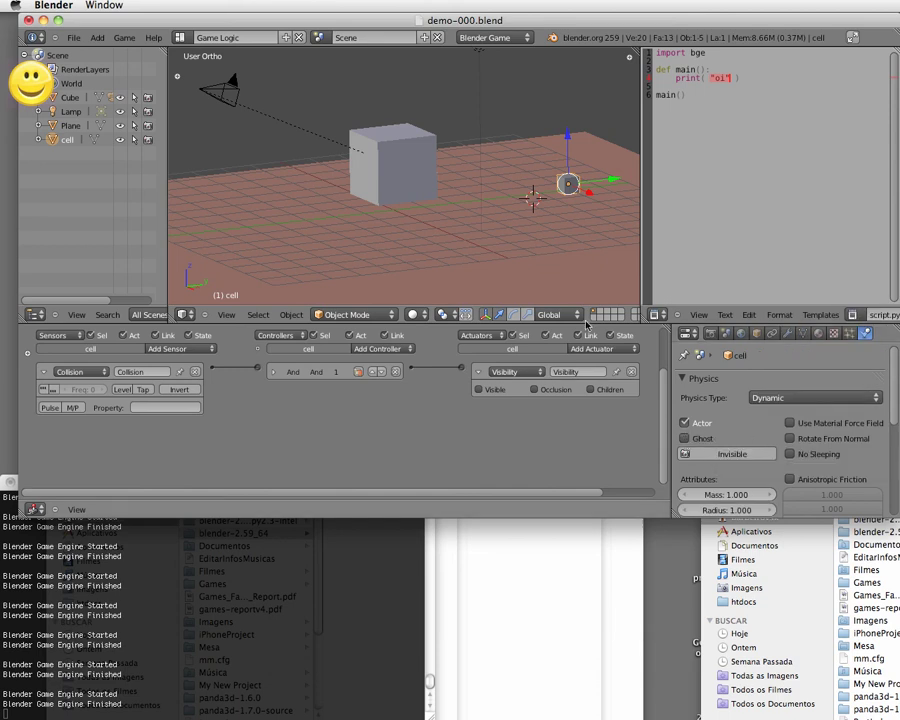
{"action": "key", "text": "p"}
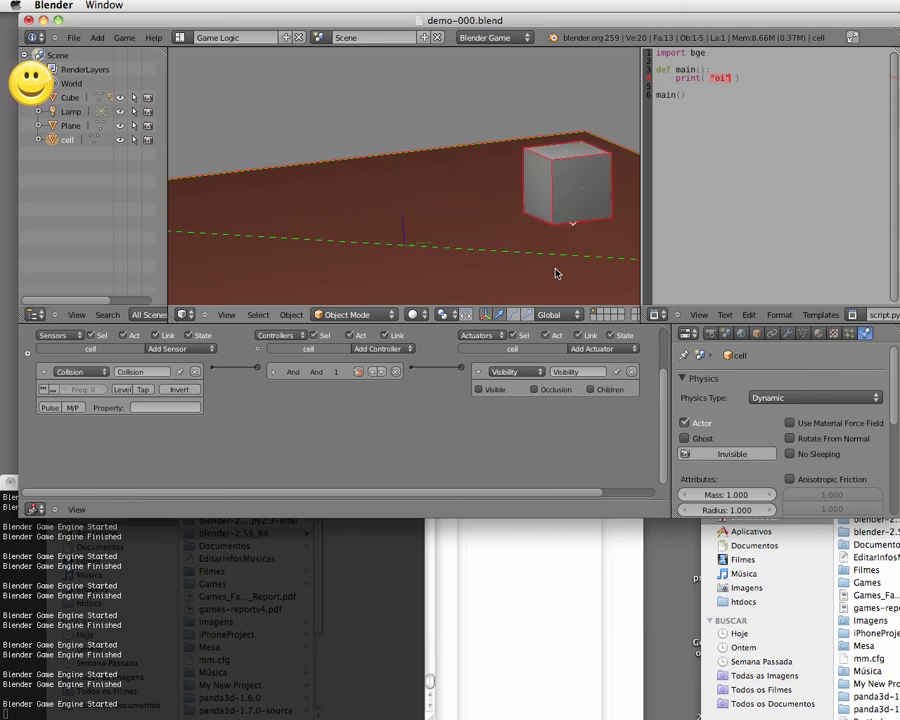
{"action": "key", "text": "Escape"}
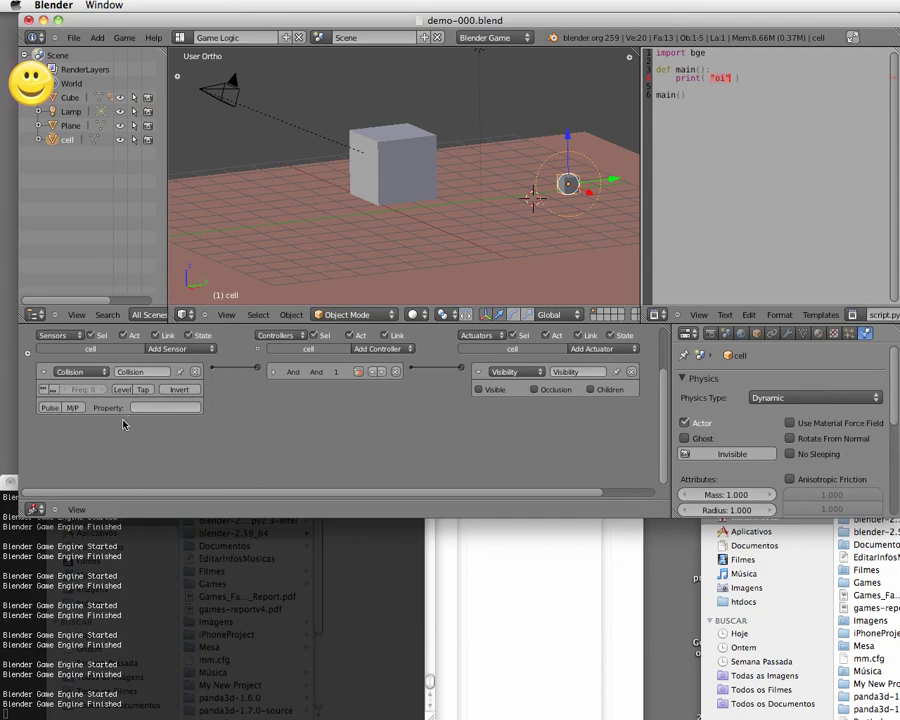
- Switch the Collision sensor's filter from Property to Material and back to Property
{"action": "scroll", "coordinate": [134, 426], "scroll_direction": "up", "scroll_amount": 3}
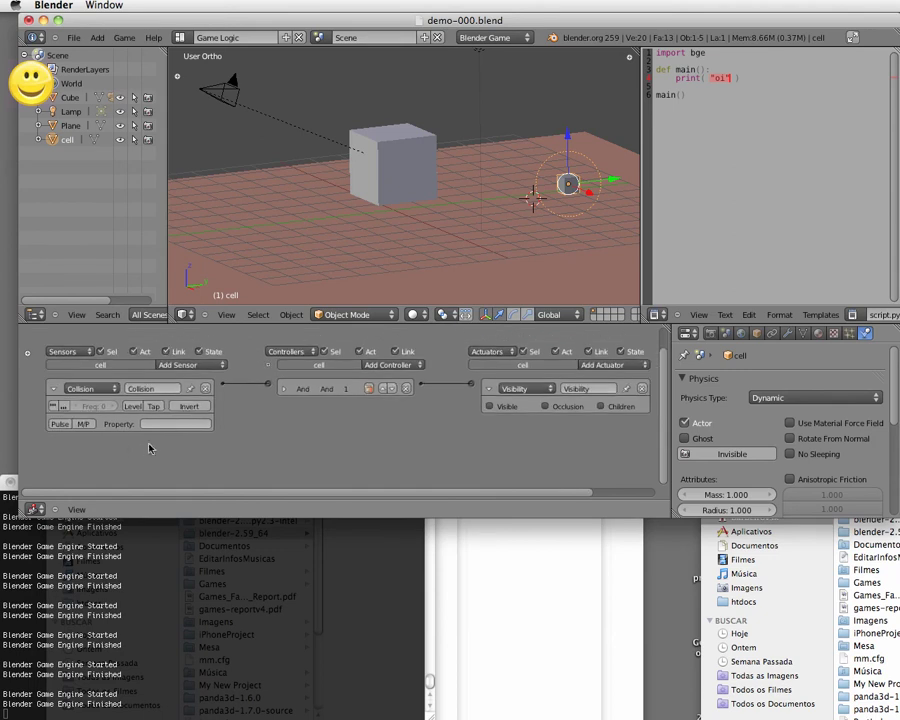
{"action": "scroll", "coordinate": [116, 443], "scroll_direction": "up", "scroll_amount": 2}
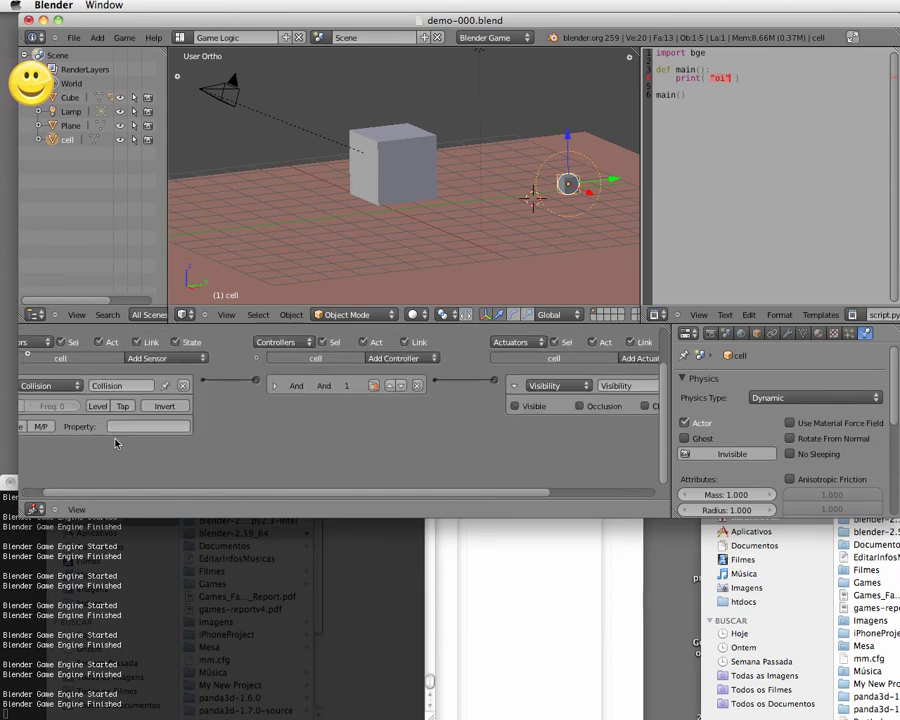
{"action": "key", "text": "Home"}
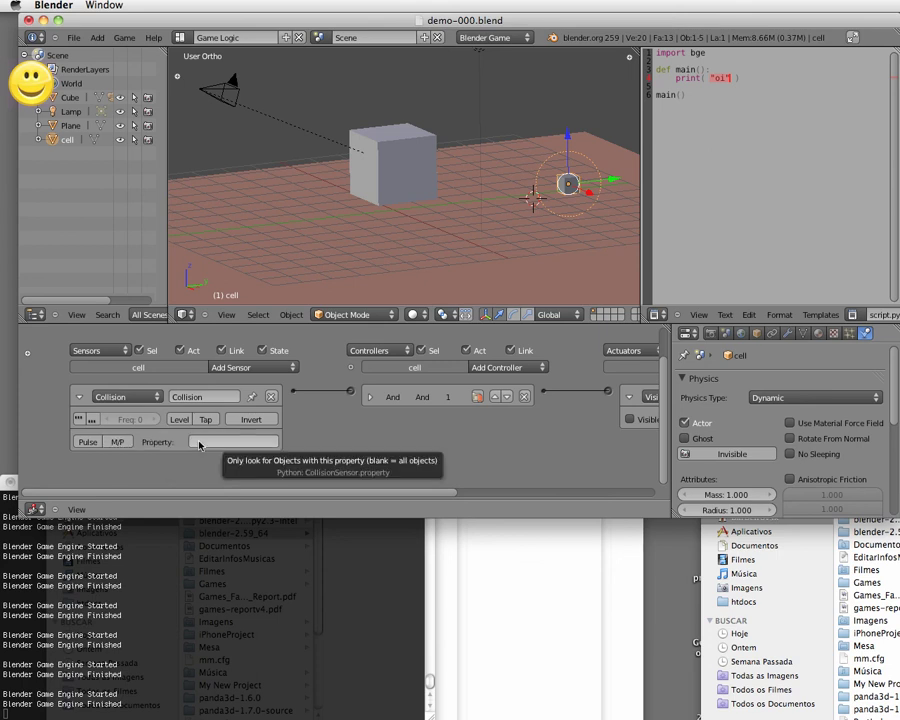
{"action": "left_click", "coordinate": [117, 441]}
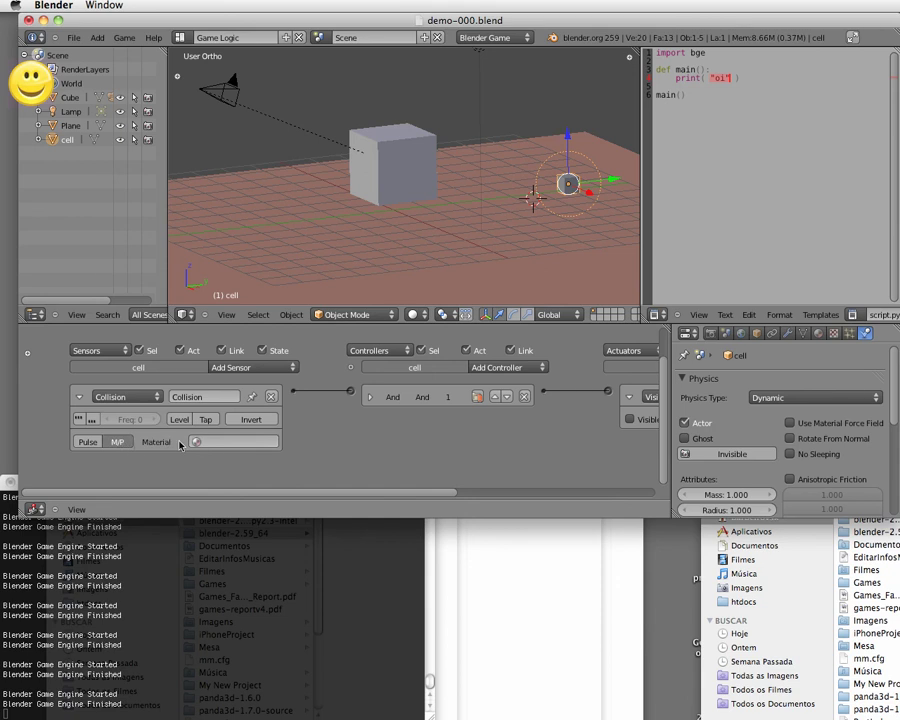
{"action": "left_click", "coordinate": [118, 442]}
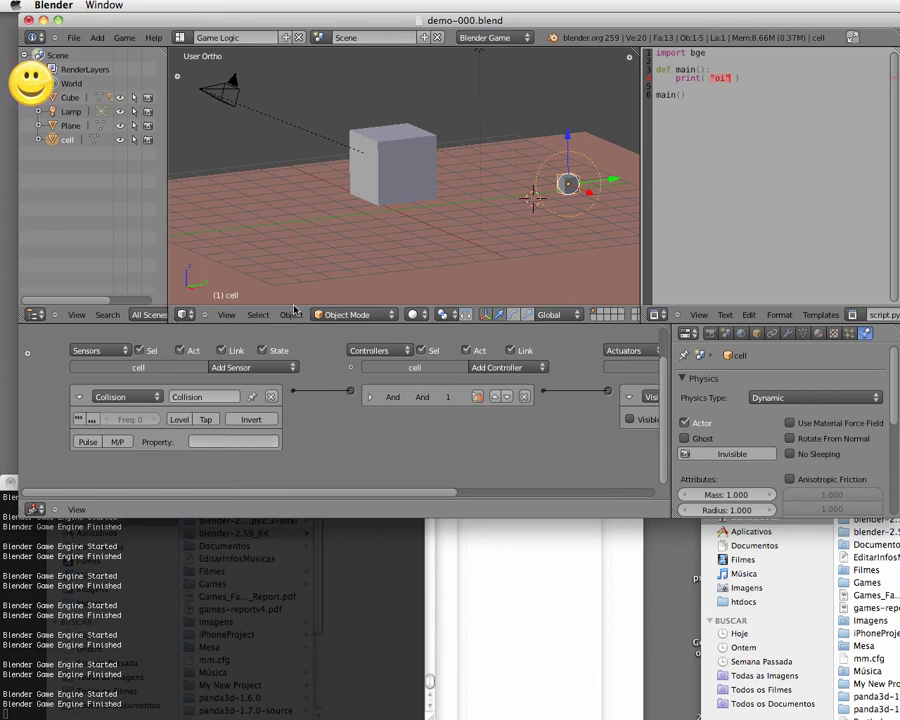
- Add a game property named vida to the large cube
{"action": "right_click", "coordinate": [396, 170]}
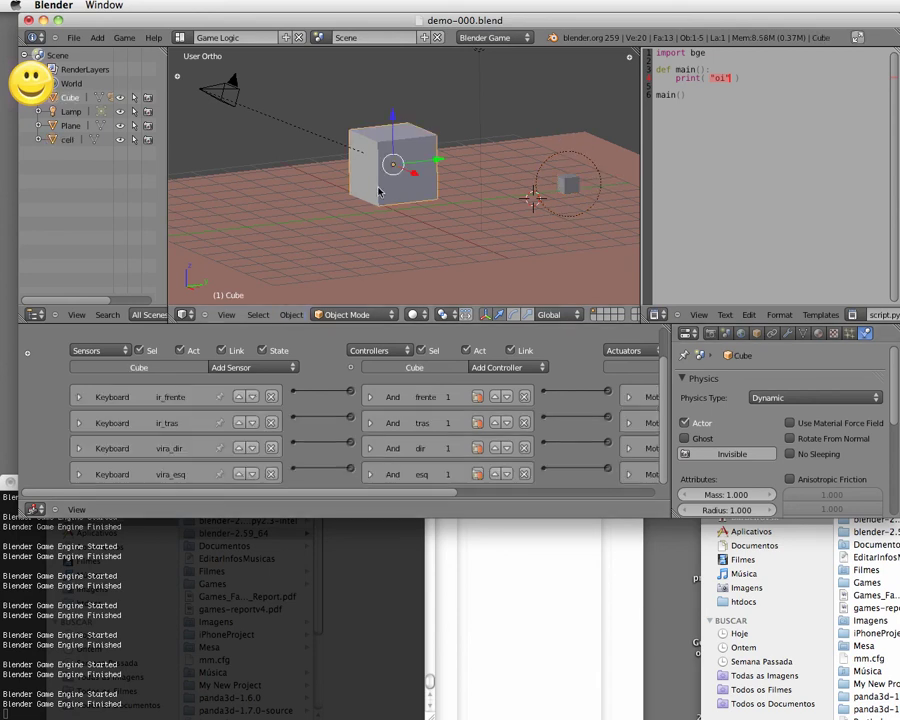
{"action": "right_click", "coordinate": [566, 188]}
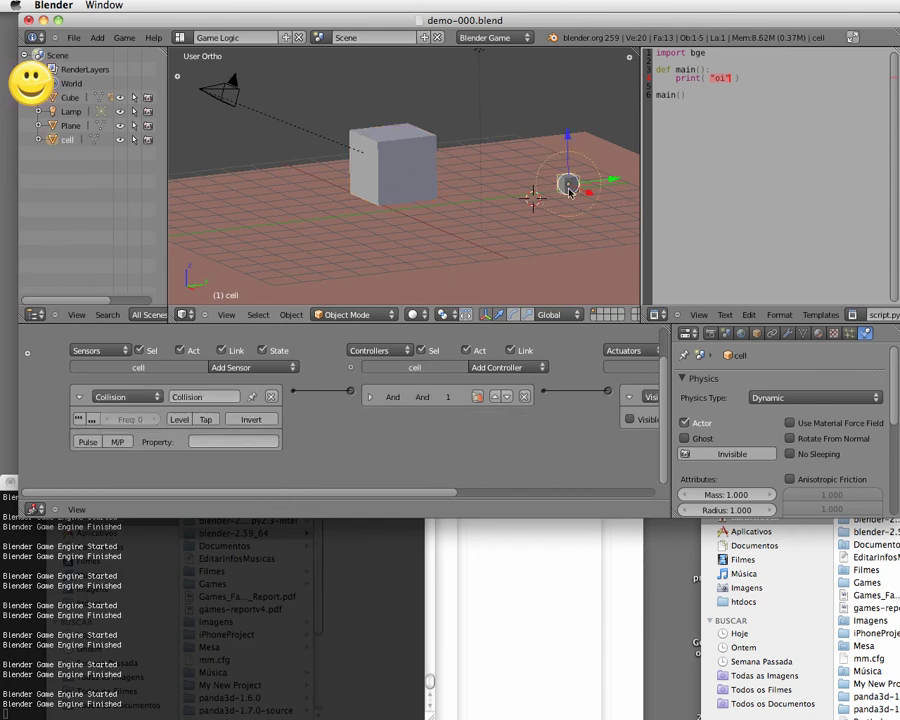
{"action": "right_click", "coordinate": [399, 178]}
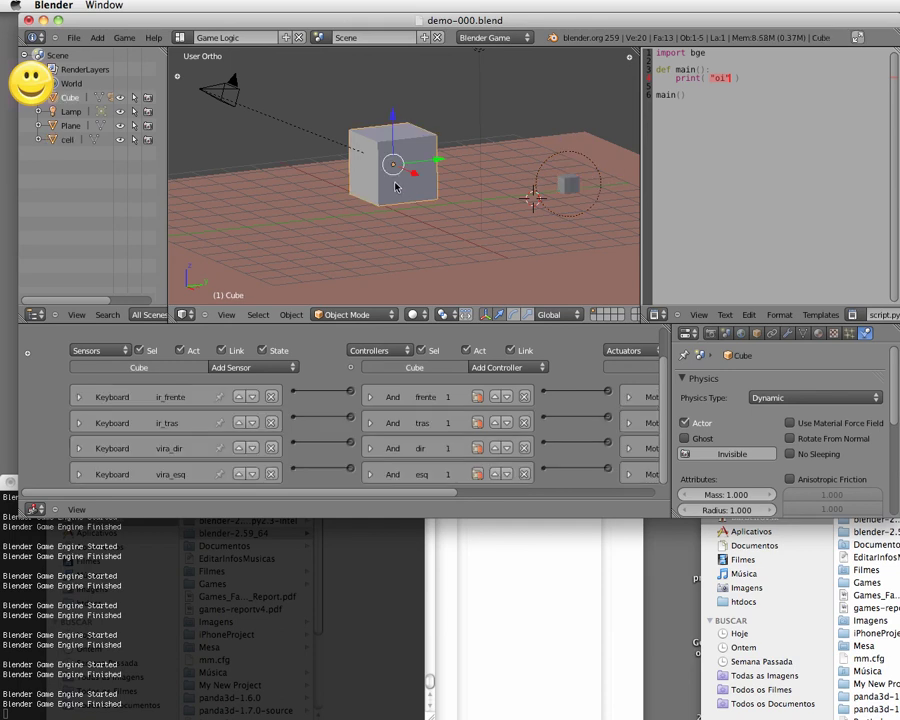
{"action": "right_click", "coordinate": [442, 217]}
{"action": "right_click", "coordinate": [404, 168]}
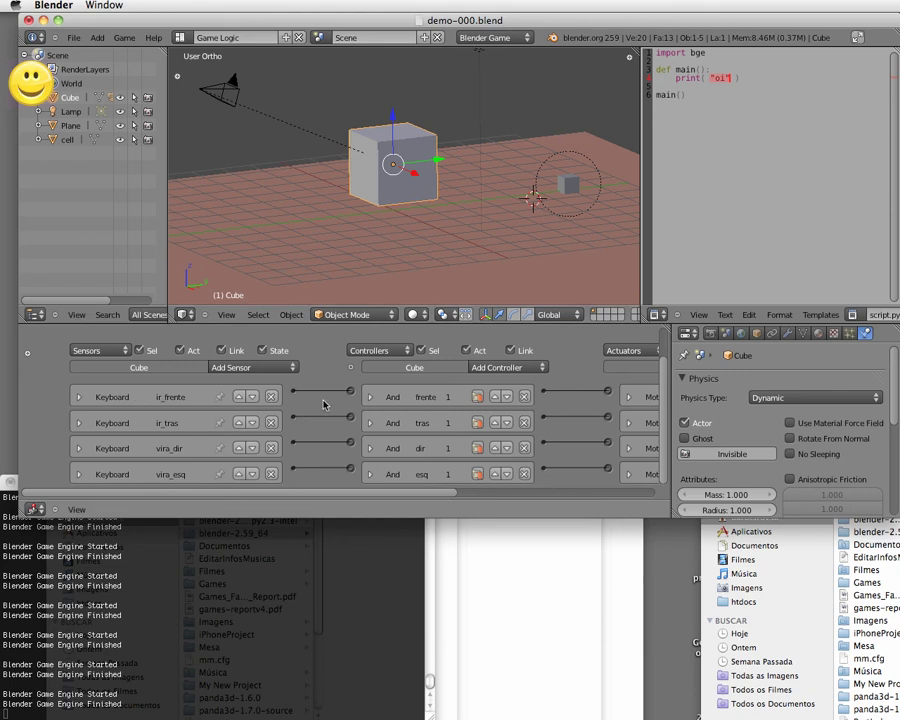
{"action": "key", "text": "n"}
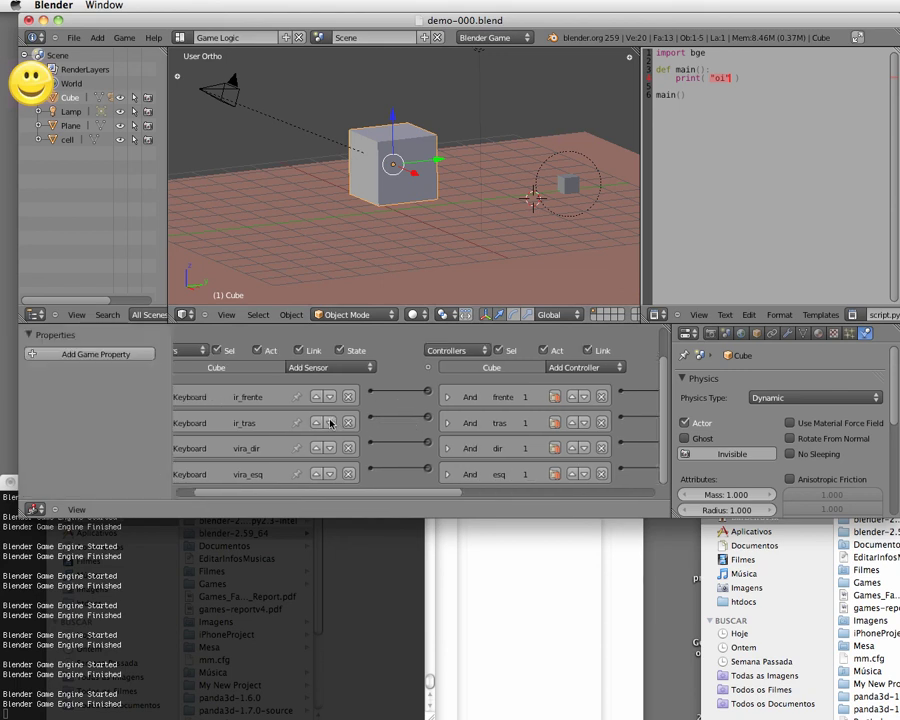
{"action": "left_click", "coordinate": [73, 356]}
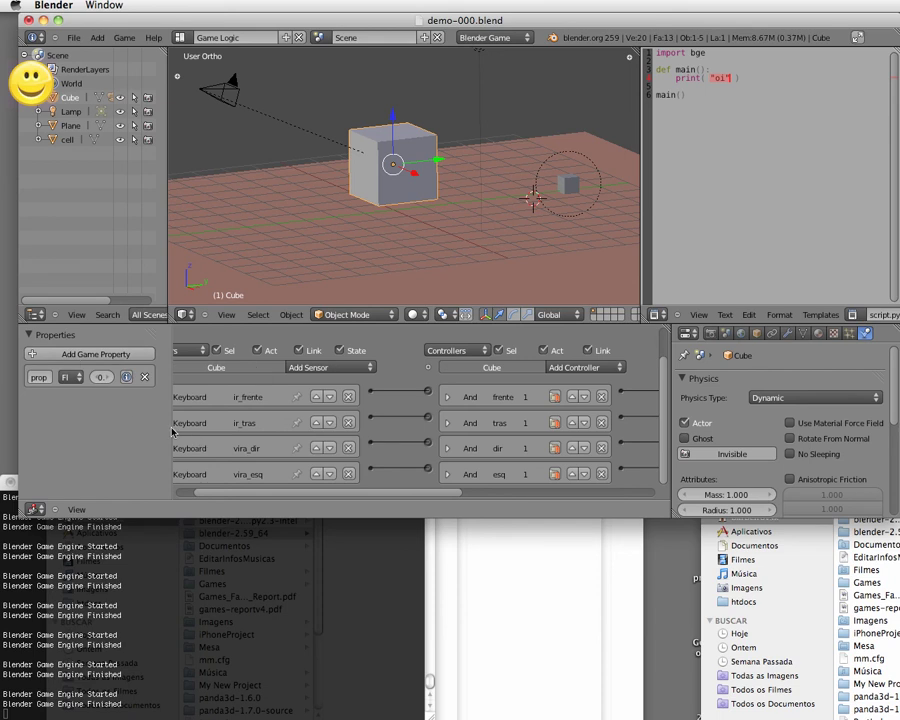
{"action": "left_click_drag", "start_coordinate": [172, 432], "coordinate": [232, 434]}
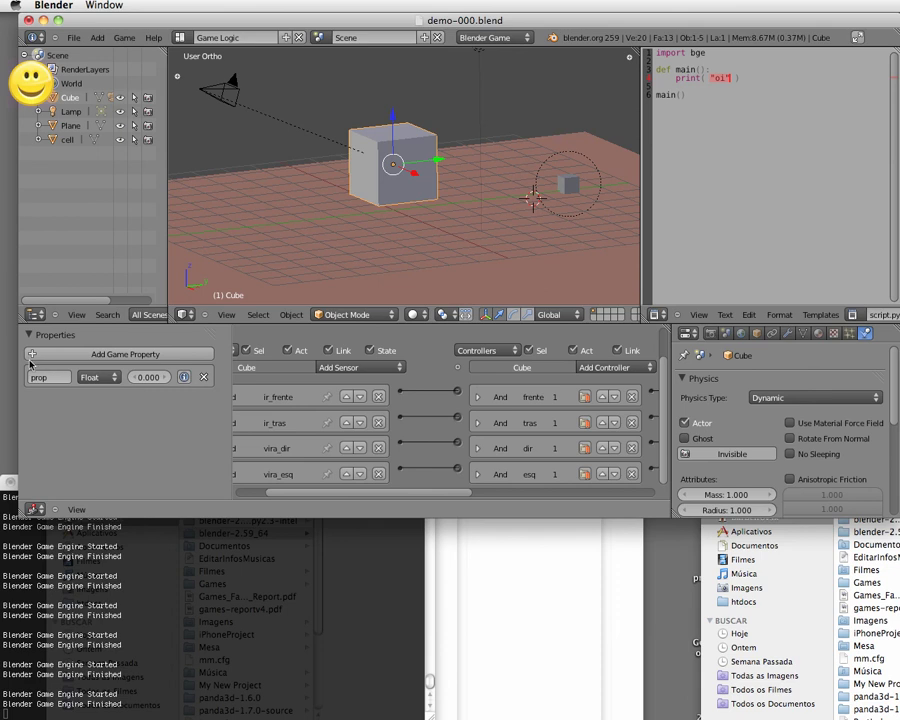
{"action": "left_click", "coordinate": [52, 378]}
{"action": "type", "text": "vida"}
{"action": "key", "text": "Return"}
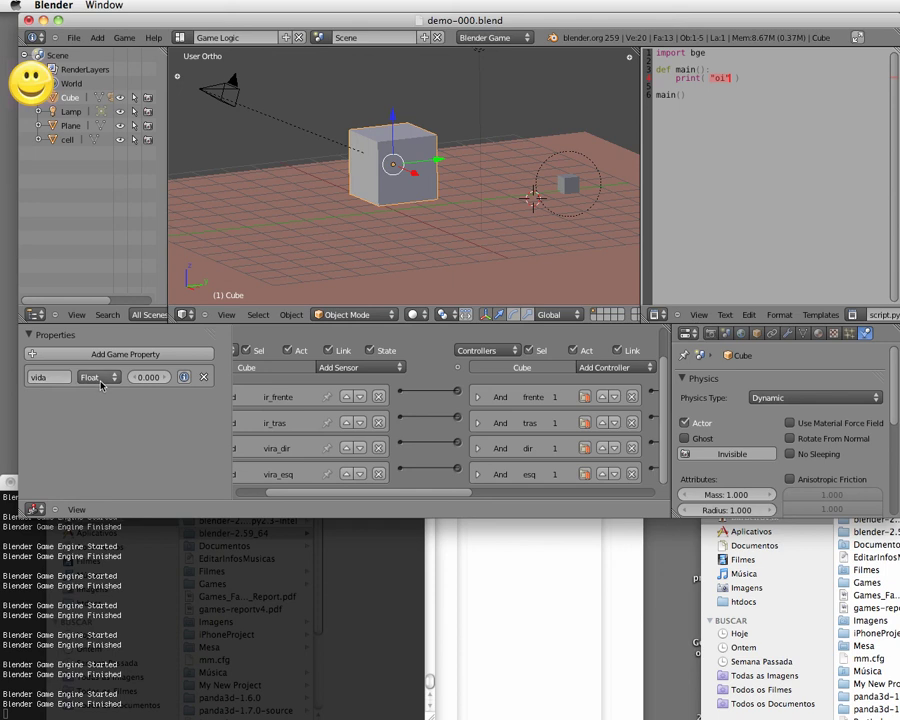
- Set the cube's vida property to type Integer with a value of 1
{"action": "left_click", "coordinate": [100, 376]}
{"action": "left_click", "coordinate": [98, 348]}
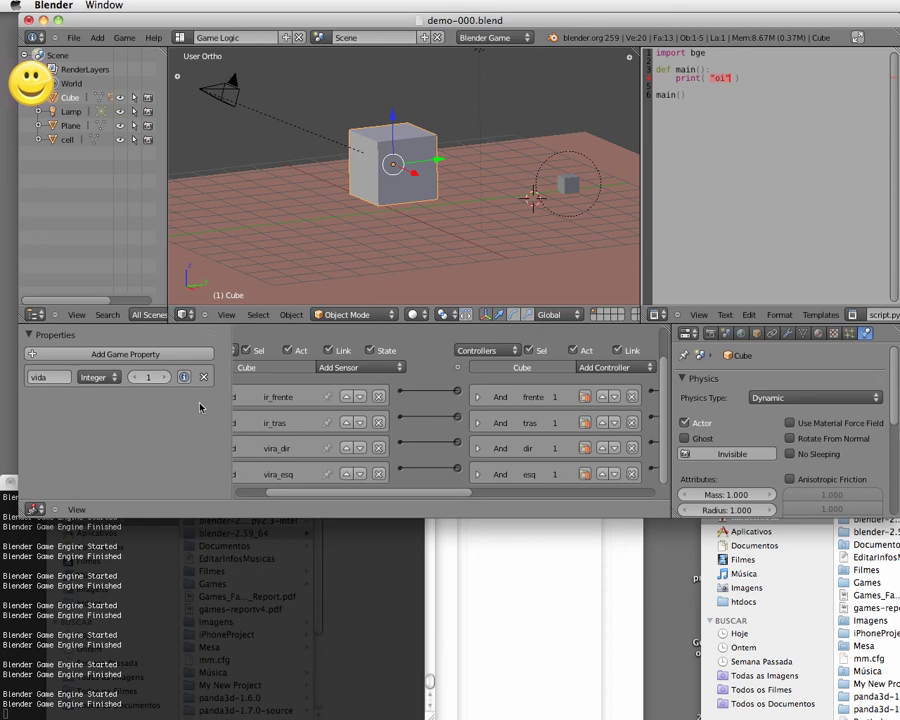
{"action": "key", "text": "n"}
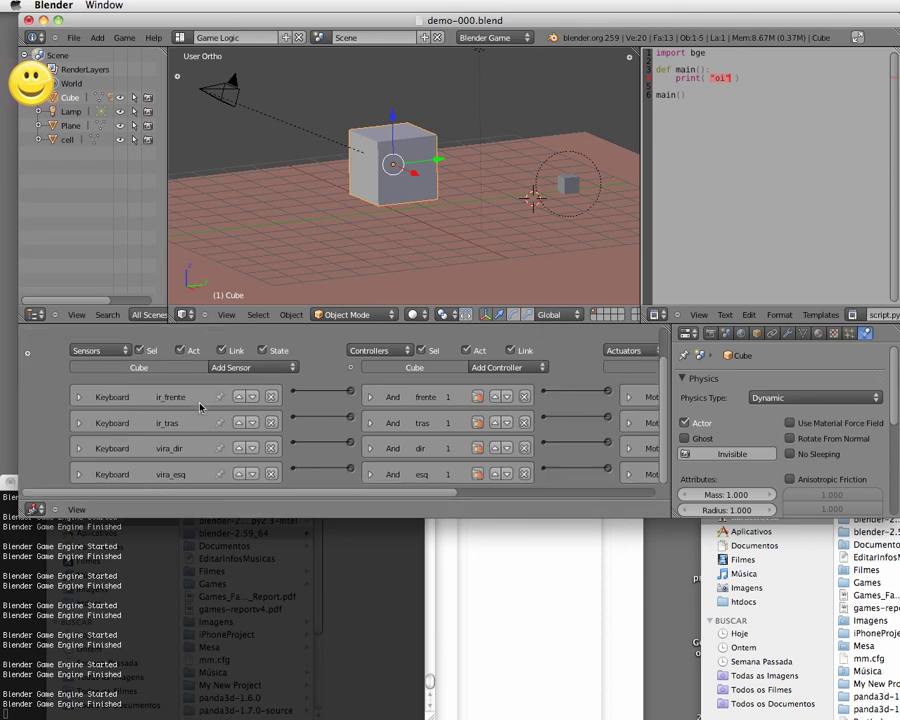
- Filter the cell's Collision sensor by the property vida and test it in a game run
{"action": "right_click", "coordinate": [565, 183]}
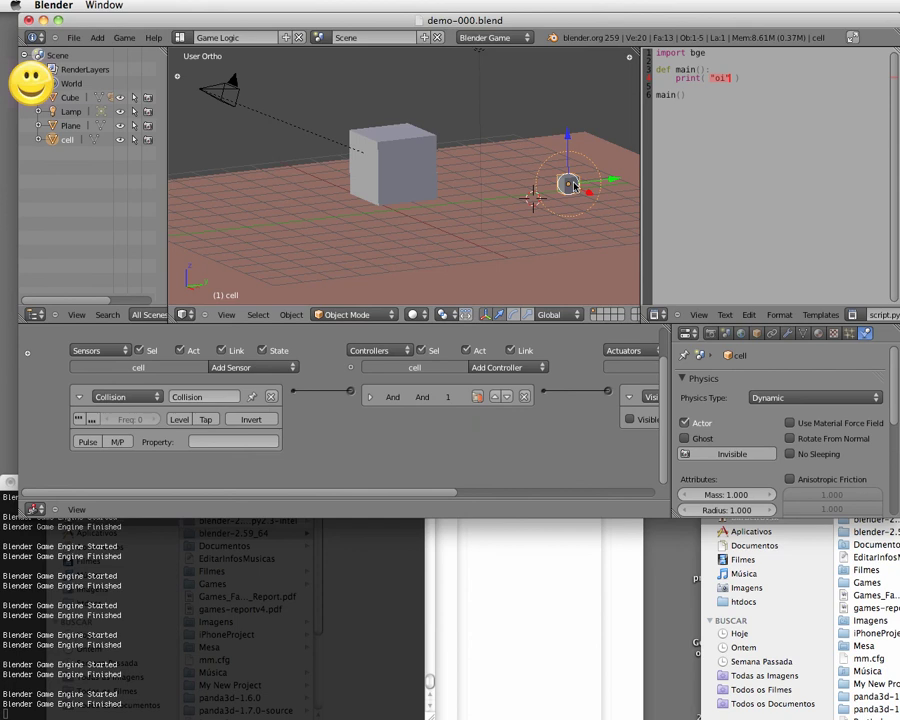
{"action": "left_click", "coordinate": [220, 442]}
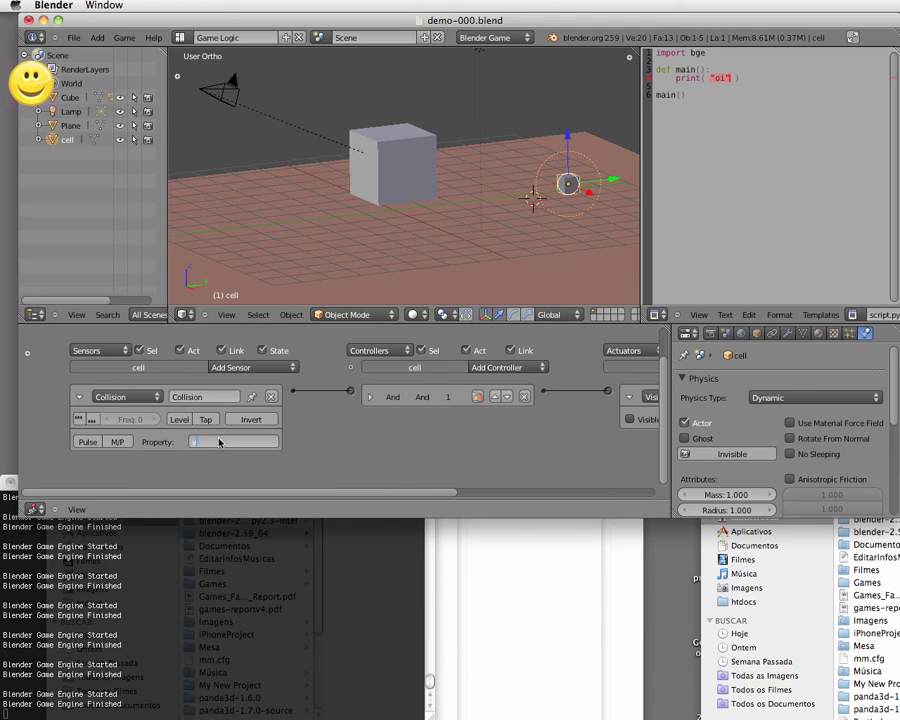
{"action": "key", "text": "Return"}
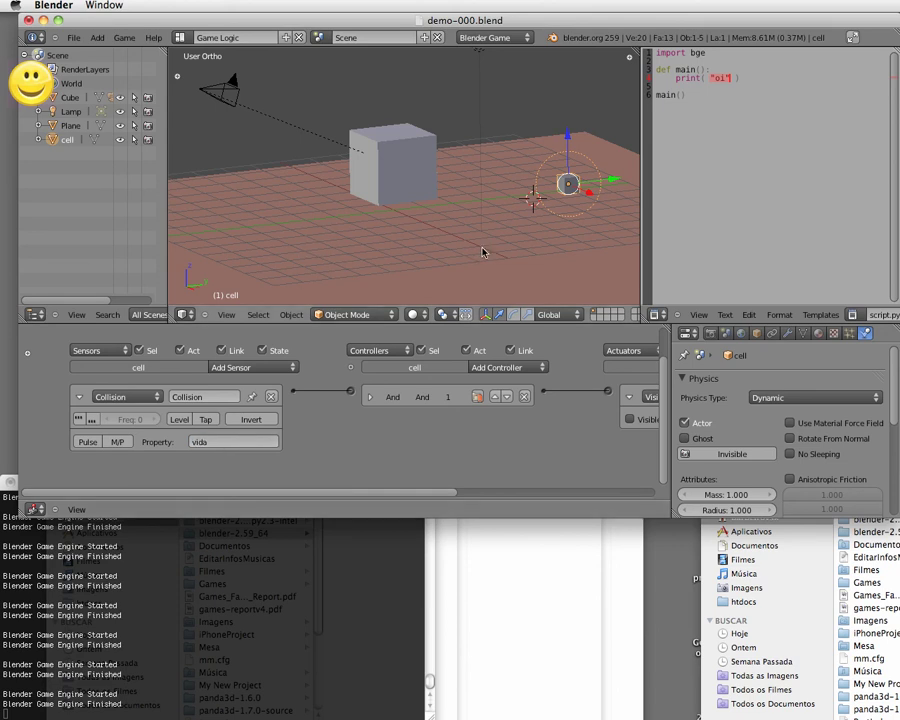
{"action": "key", "text": "p"}
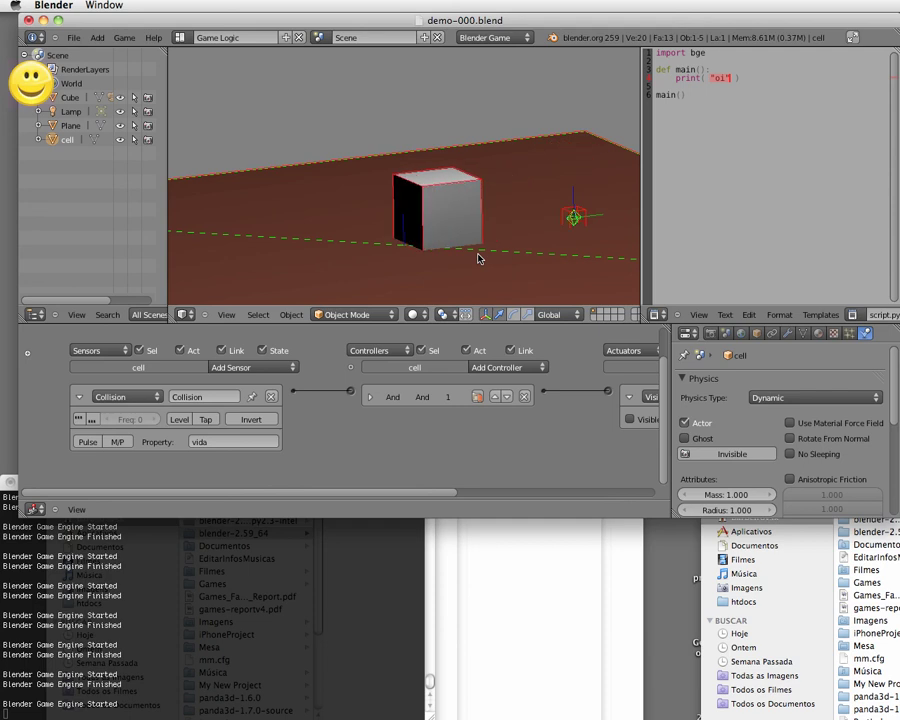
{"action": "key", "text": "Escape"}
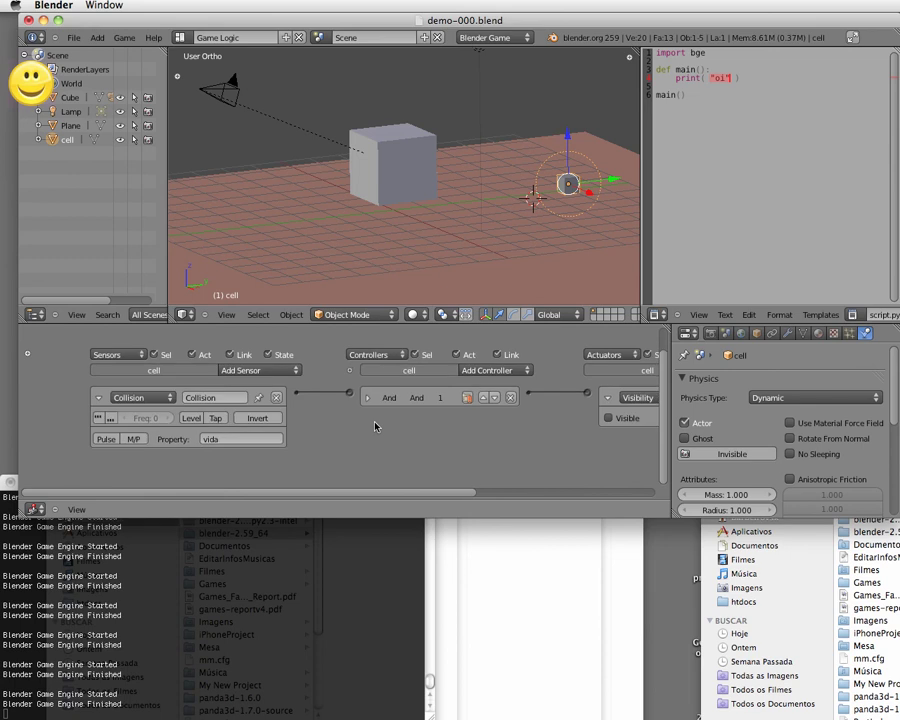
- Change the cell's physics type to Sensor
{"action": "scroll", "coordinate": [365, 425], "scroll_direction": "down", "scroll_amount": 2}
{"action": "scroll", "coordinate": [349, 422], "scroll_direction": "down", "scroll_amount": 2}
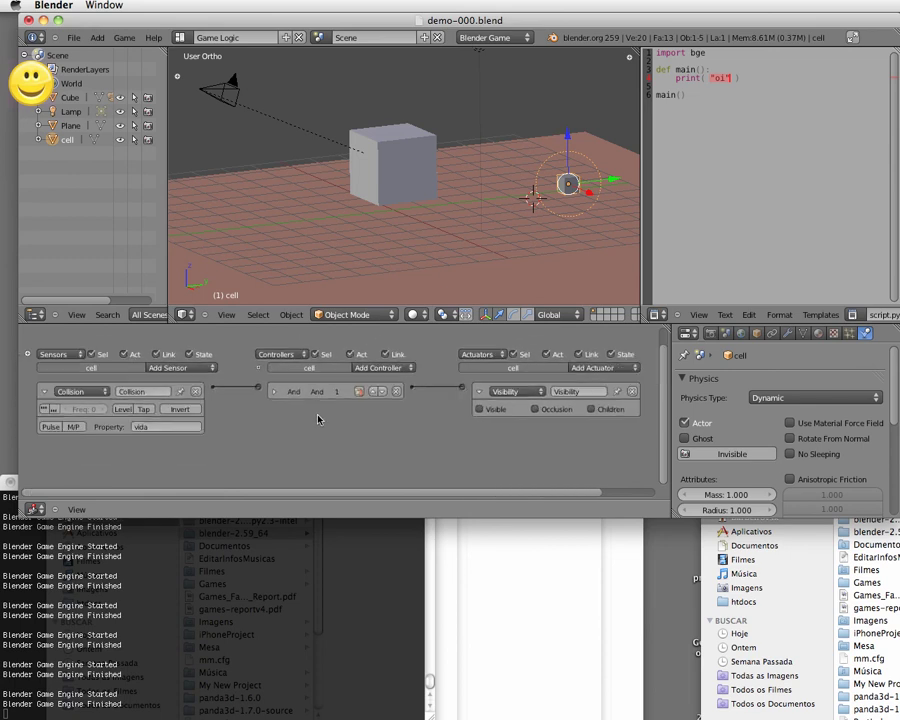
{"action": "scroll", "coordinate": [318, 418], "scroll_direction": "up", "scroll_amount": 1}
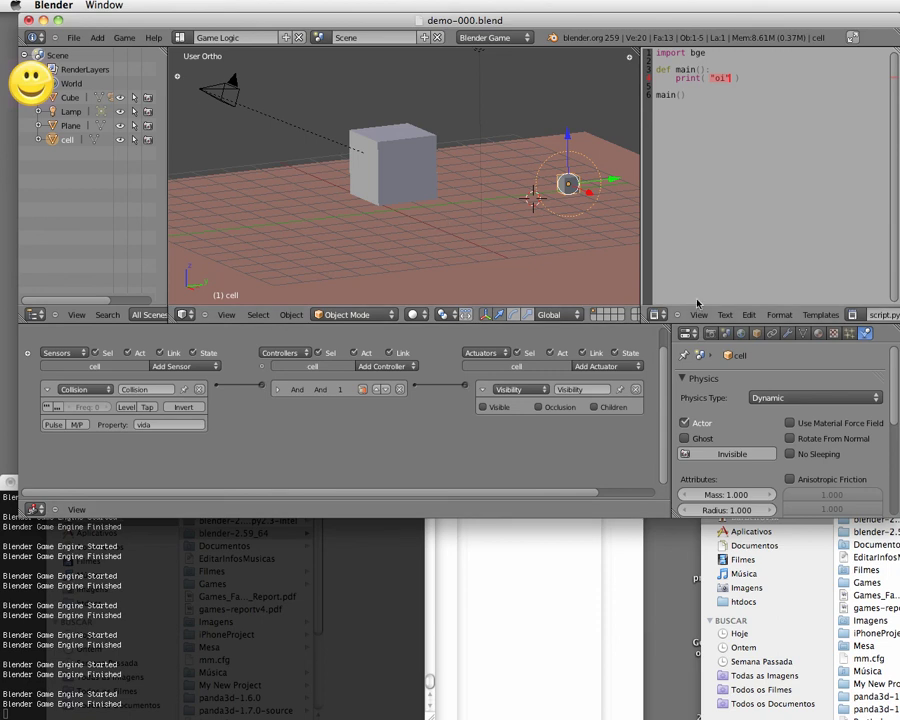
{"action": "left_click", "coordinate": [778, 397]}
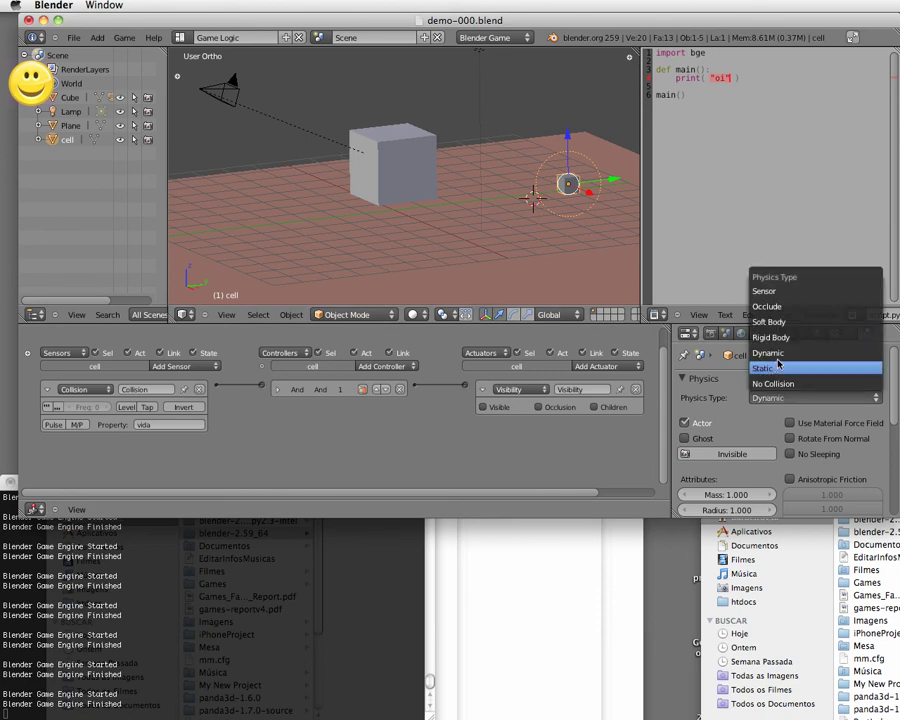
{"action": "left_click", "coordinate": [776, 292]}
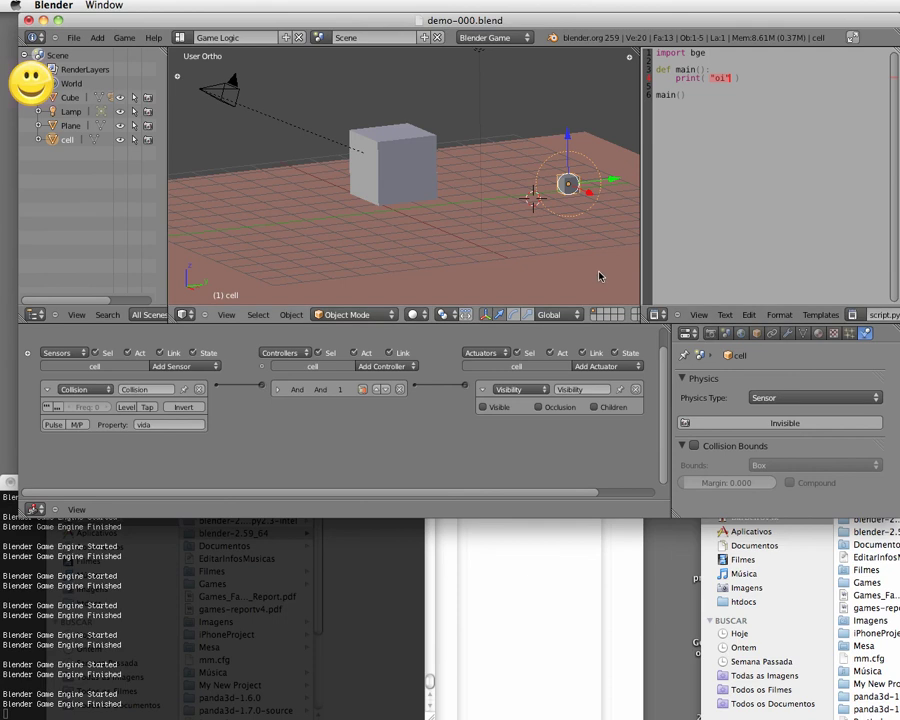
- Run the game and drive the cube into the cell and back out, then stop the run
{"action": "key", "text": "p"}
{"action": "key", "text": "Right"}
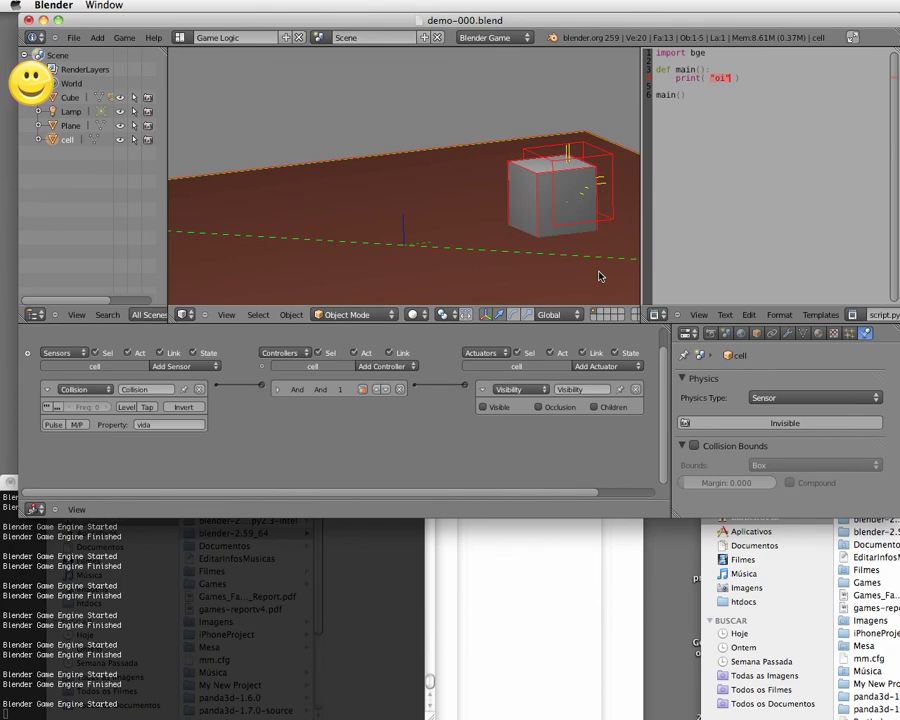
{"action": "key", "text": "Left"}
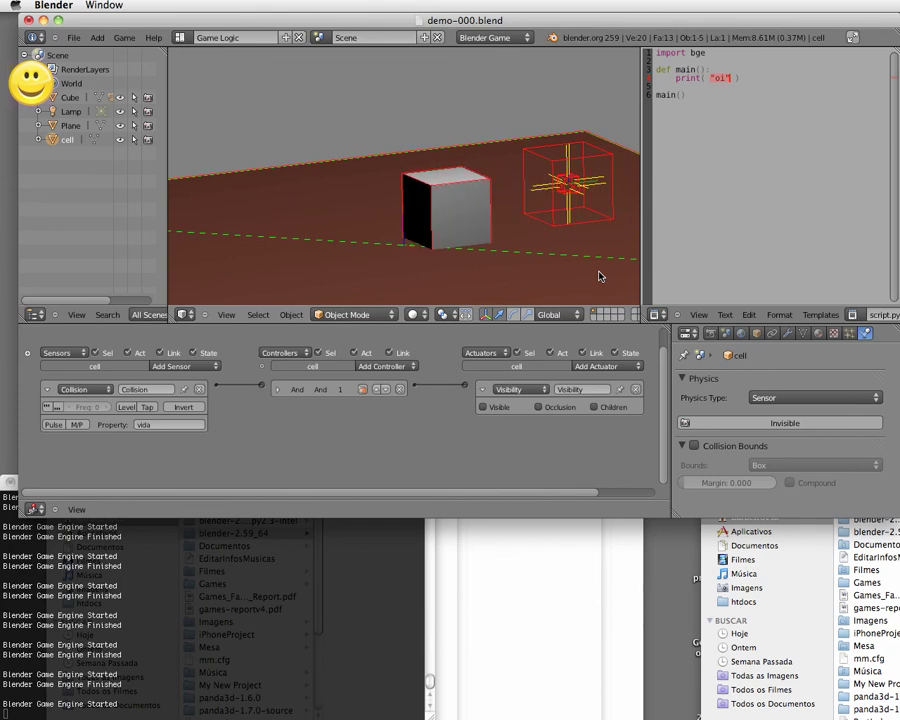
{"action": "key", "text": "Escape"}
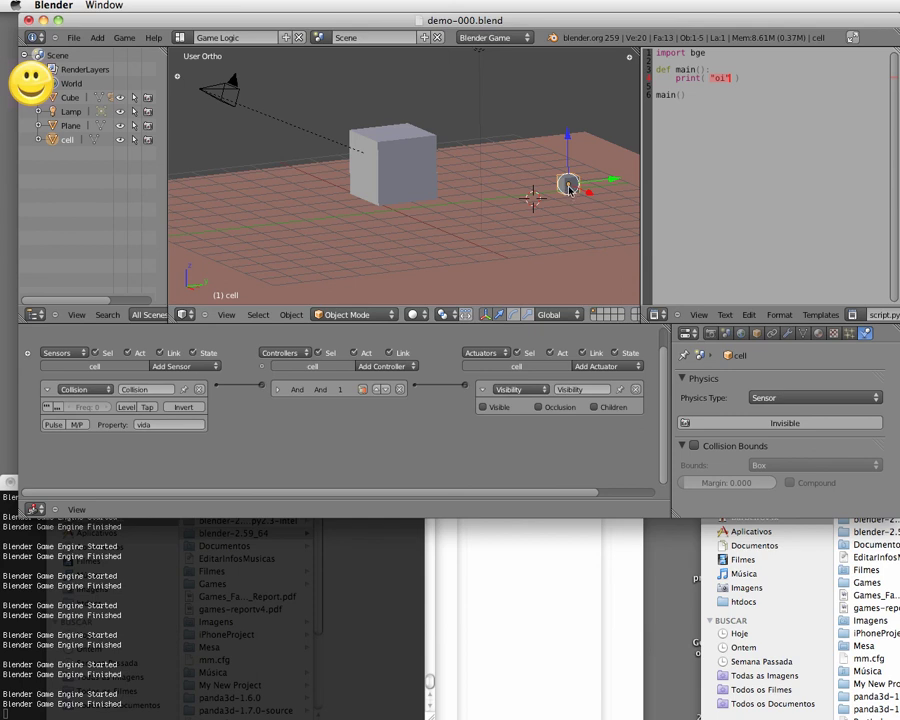
- Add a Collision sensor and an And controller to the large cube and link them
{"action": "right_click", "coordinate": [389, 150]}
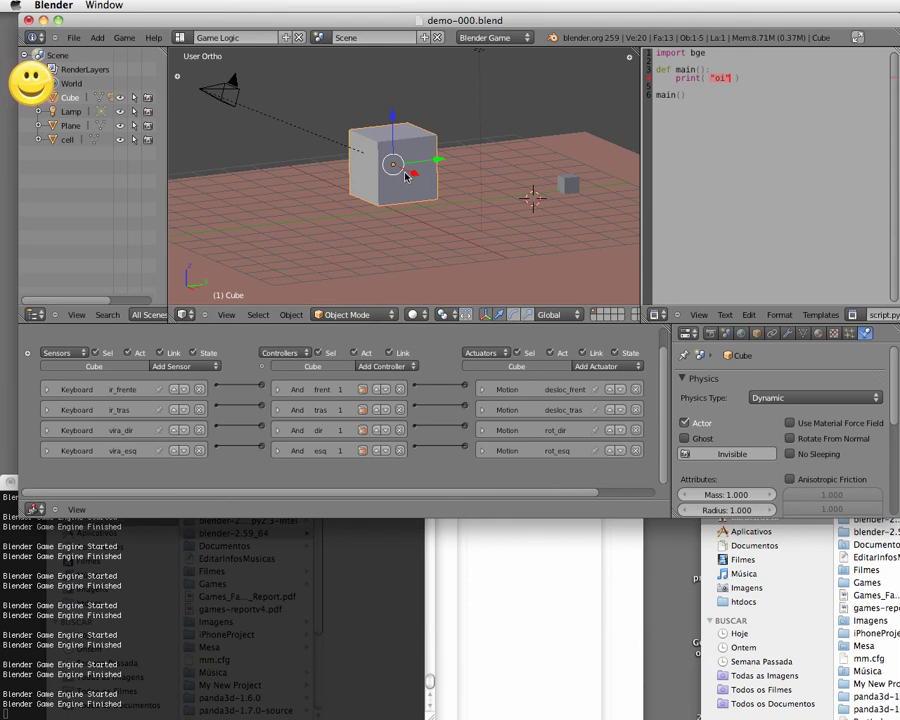
{"action": "left_click", "coordinate": [199, 367]}
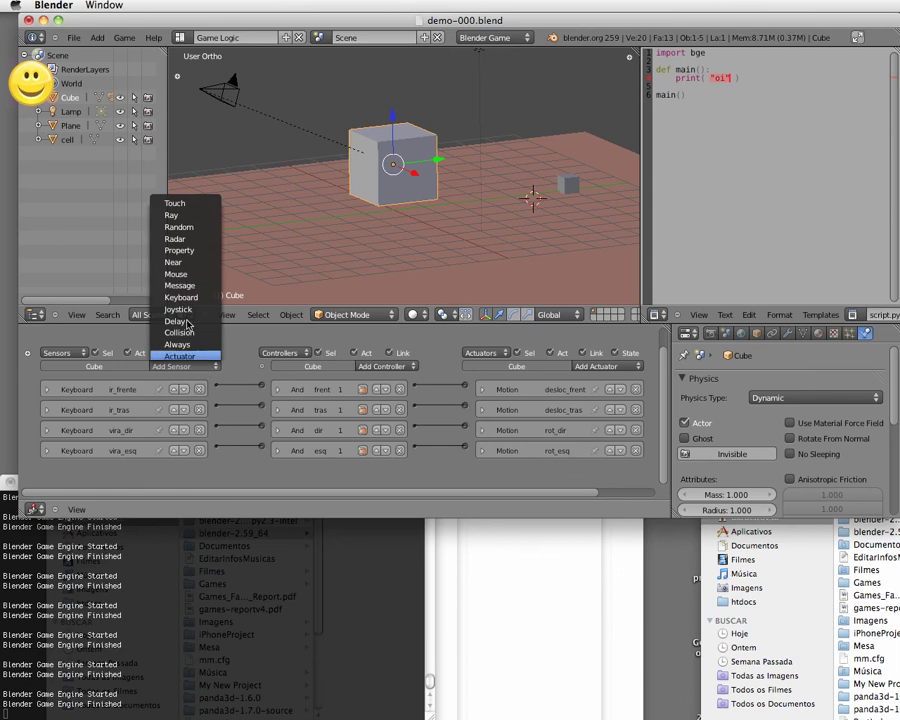
{"action": "left_click", "coordinate": [190, 332]}
{"action": "left_click", "coordinate": [394, 366]}
{"action": "left_click", "coordinate": [392, 370]}
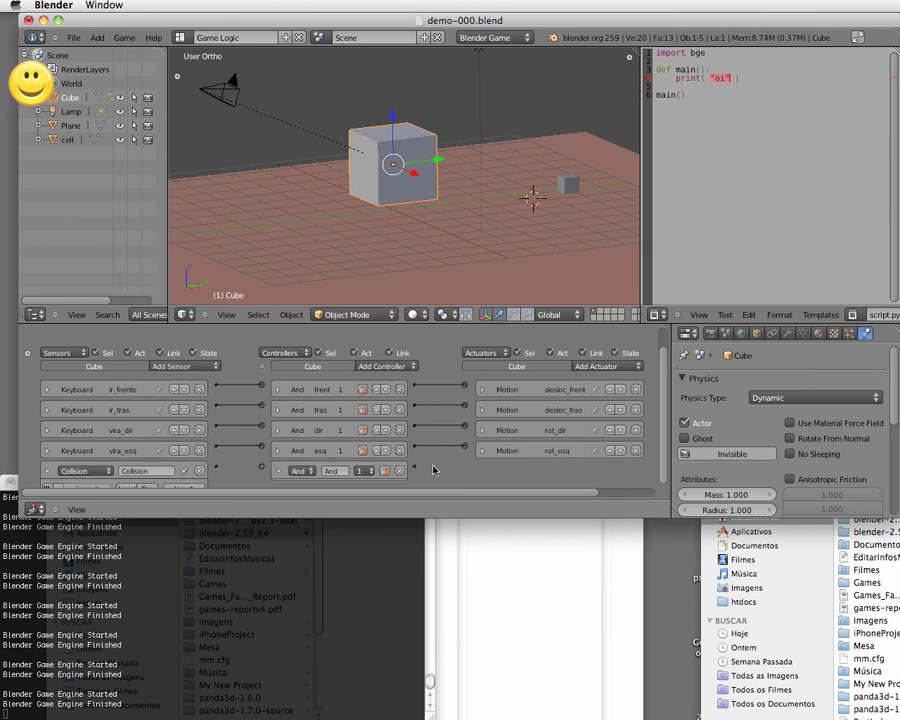
{"action": "scroll", "coordinate": [428, 428], "scroll_direction": "down", "scroll_amount": 2}
{"action": "left_click_drag", "start_coordinate": [213, 419], "coordinate": [259, 420]}
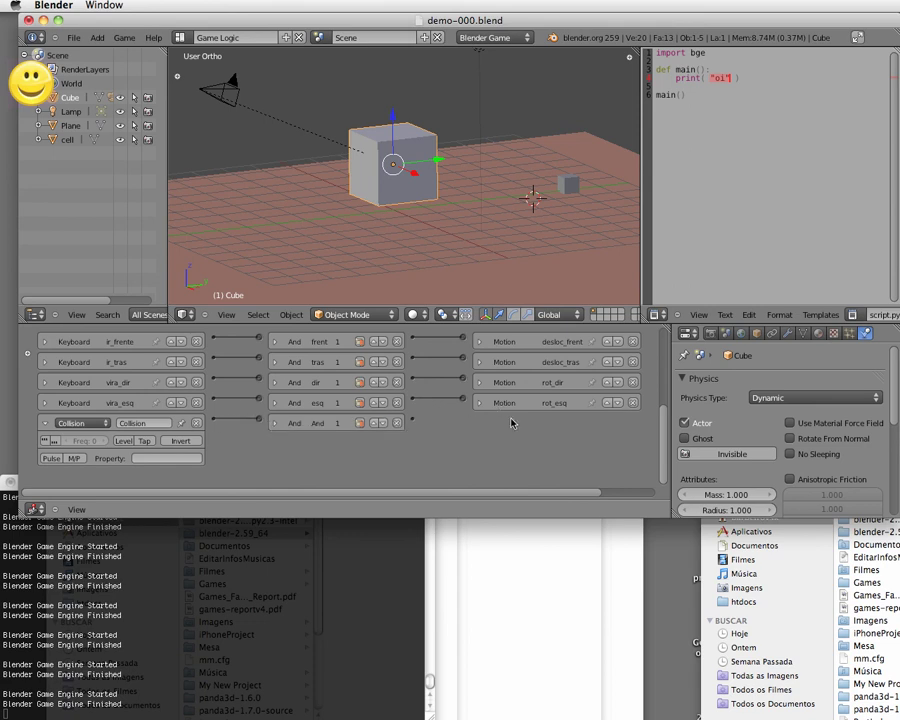
- Add a Property actuator to the cube and link the new And controller to it
{"action": "scroll", "coordinate": [515, 420], "scroll_direction": "up", "scroll_amount": 2}
{"action": "left_click", "coordinate": [456, 339]}
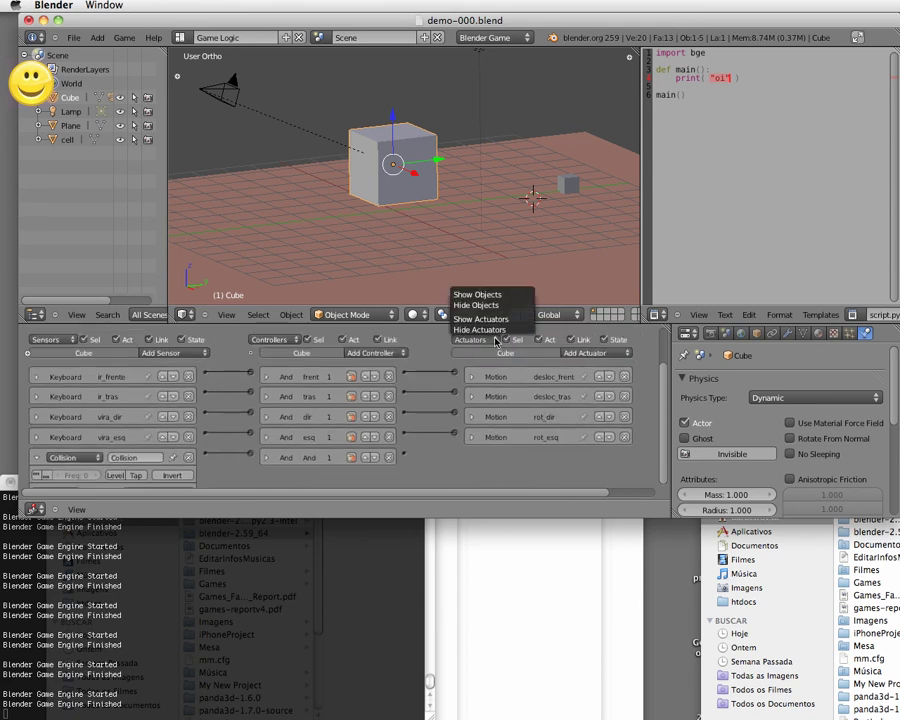
{"action": "left_click", "coordinate": [626, 353]}
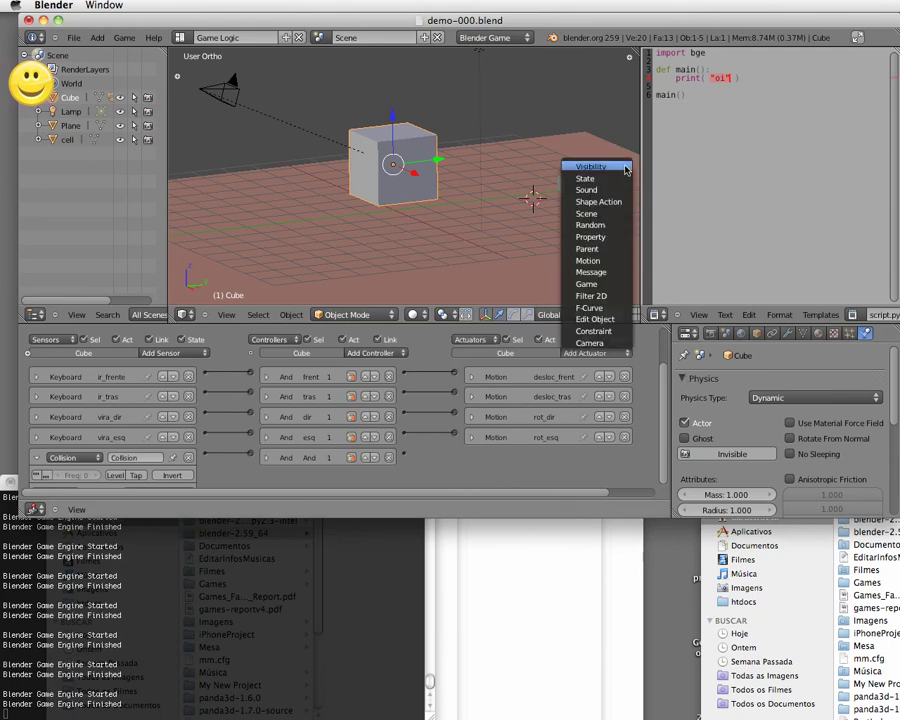
{"action": "left_click", "coordinate": [601, 238]}
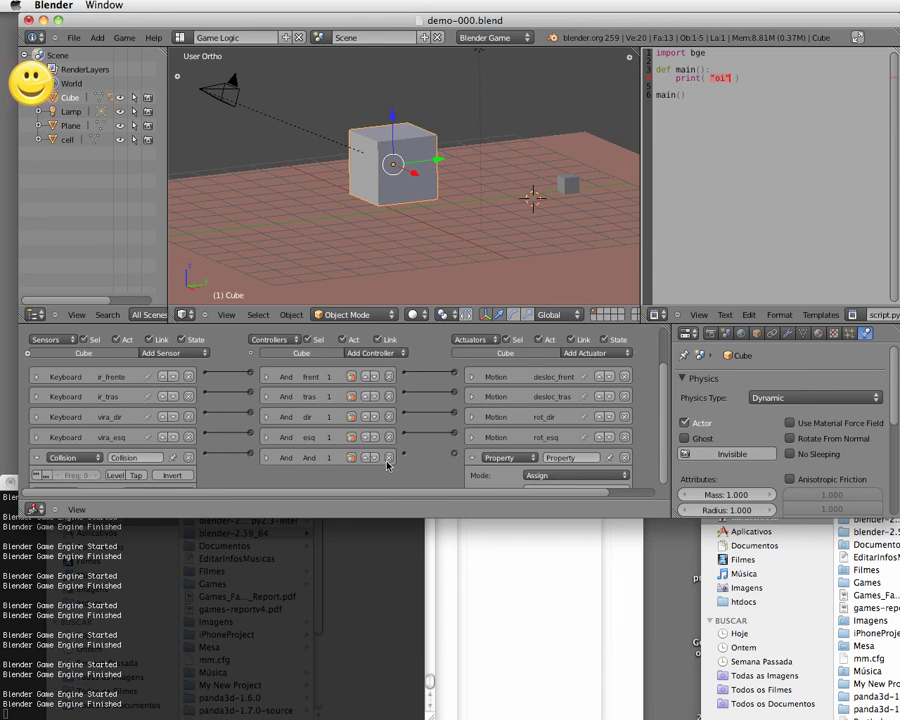
{"action": "key", "text": "n"}
{"action": "key", "text": "n"}
{"action": "scroll", "coordinate": [418, 443], "scroll_direction": "down", "scroll_amount": 1}
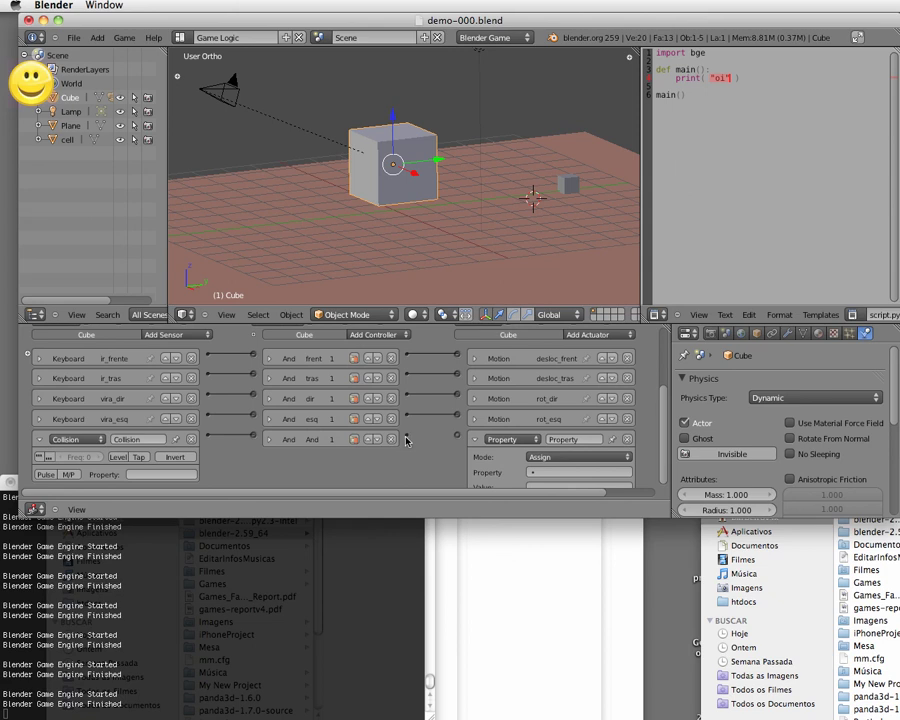
{"action": "left_click_drag", "start_coordinate": [407, 436], "coordinate": [458, 435]}
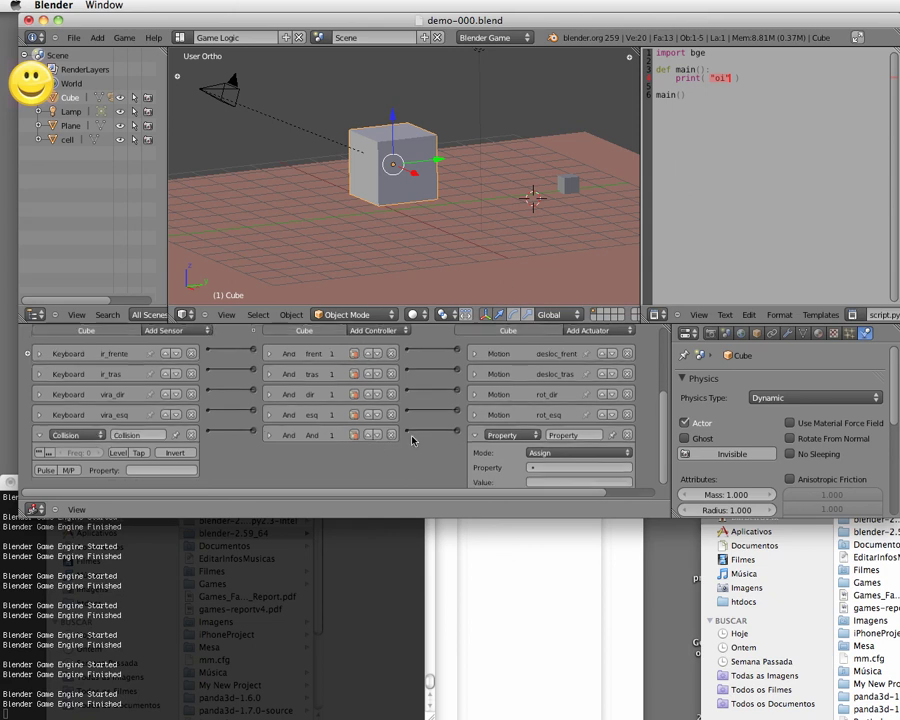
- Configure the cube's Property actuator in Add mode for the property vida with value 1
{"action": "middle_click_drag", "start_coordinate": [412, 438], "coordinate": [404, 424]}
{"action": "left_click", "coordinate": [538, 432]}
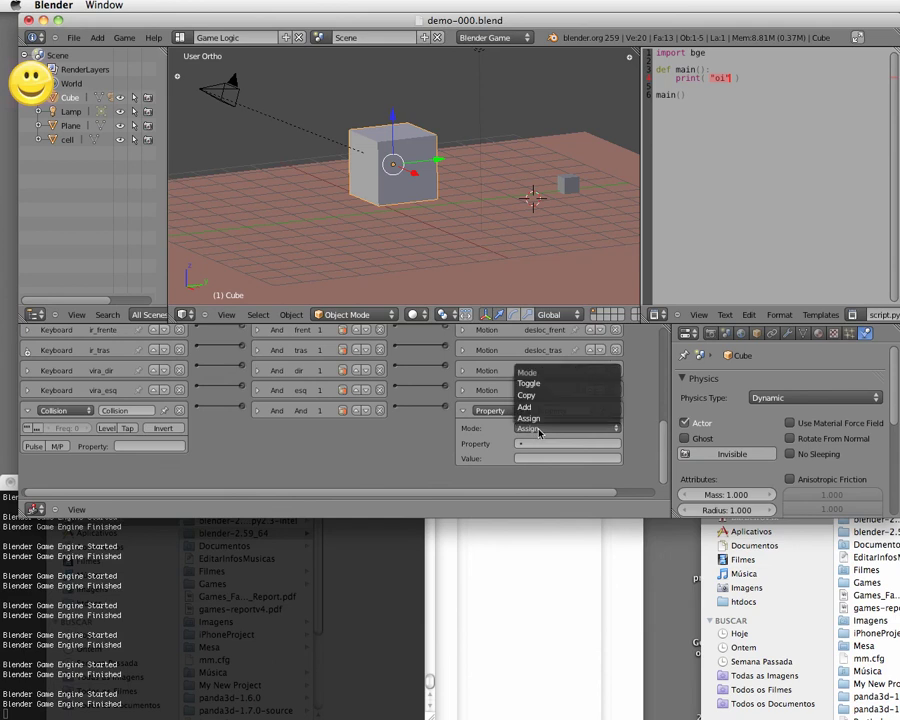
{"action": "left_click", "coordinate": [535, 411]}
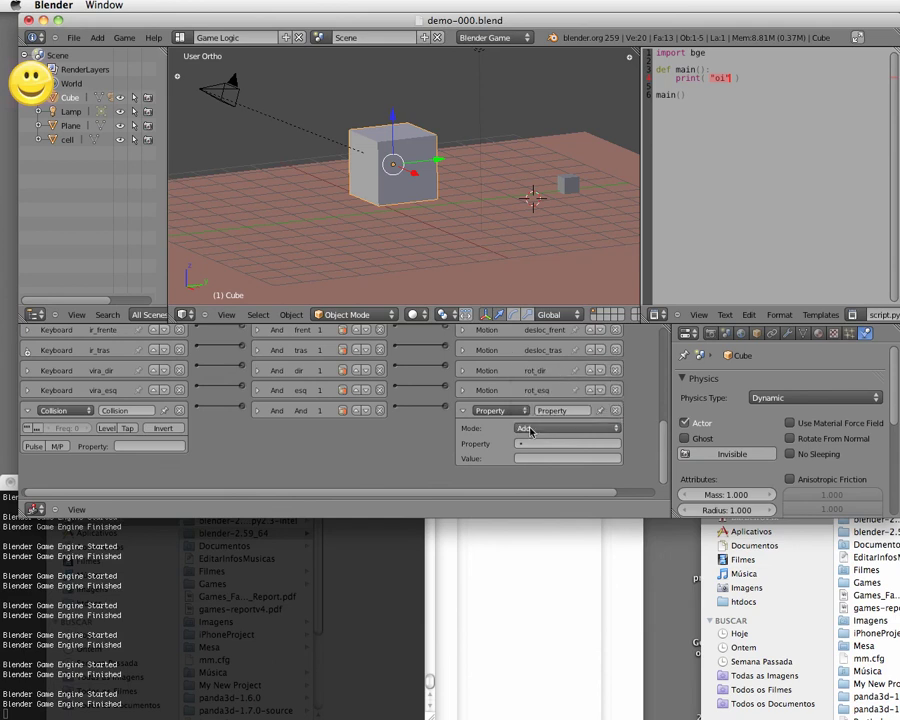
{"action": "left_click", "coordinate": [530, 443]}
{"action": "left_click", "coordinate": [529, 339]}
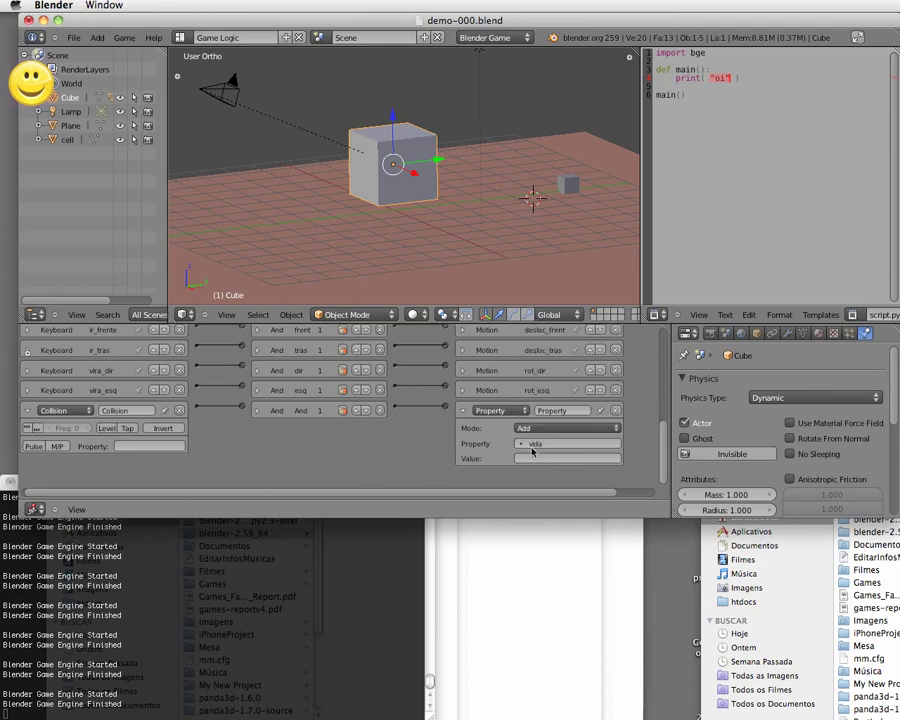
{"action": "type", "text": "1"}
{"action": "key", "text": "Return"}
- Turn on Show Debug Properties for the game and flag the cube's vida property for debug display
{"action": "left_click", "coordinate": [124, 40]}
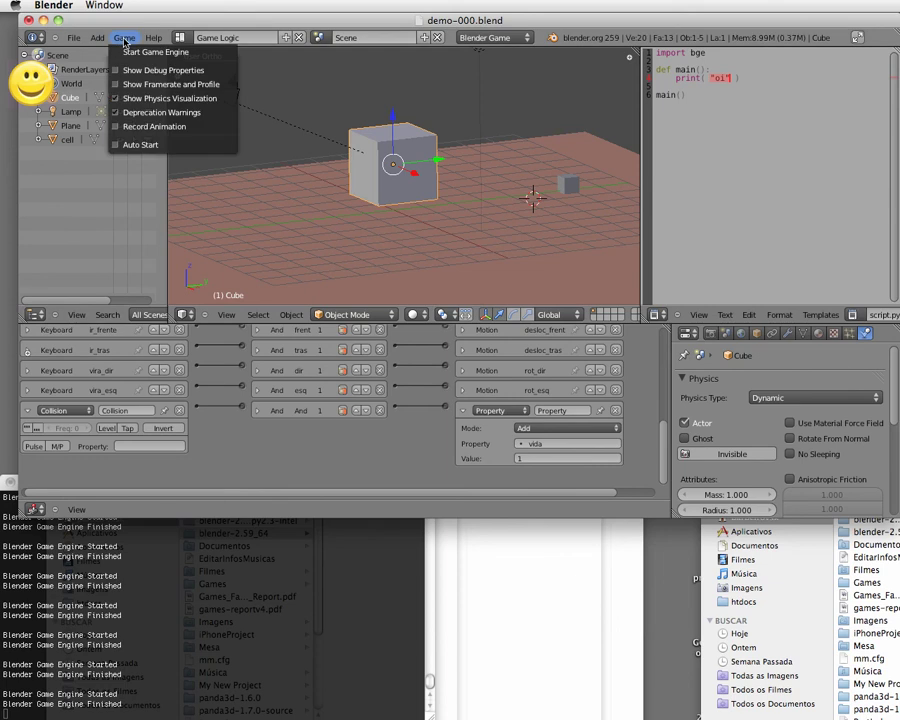
{"action": "left_click", "coordinate": [115, 71]}
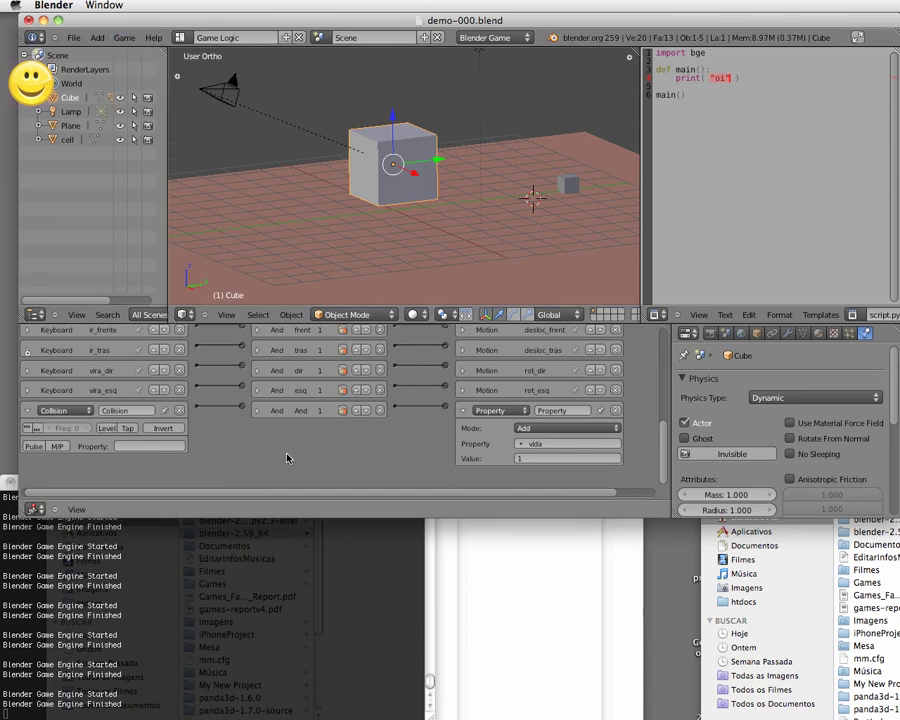
{"action": "key", "text": "n"}
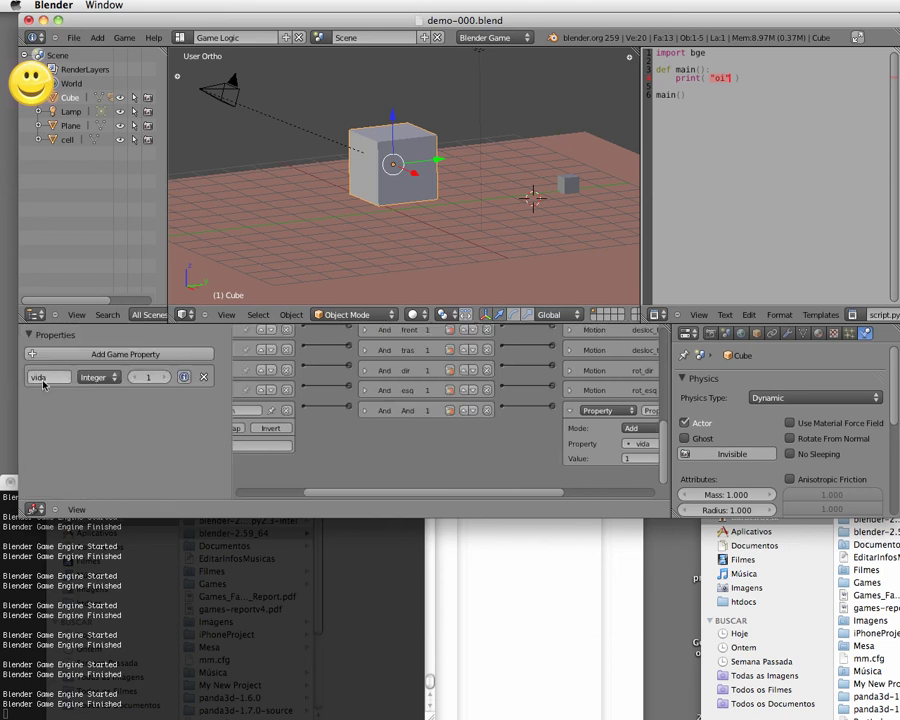
{"action": "left_click", "coordinate": [183, 377]}
{"action": "key", "text": "n"}
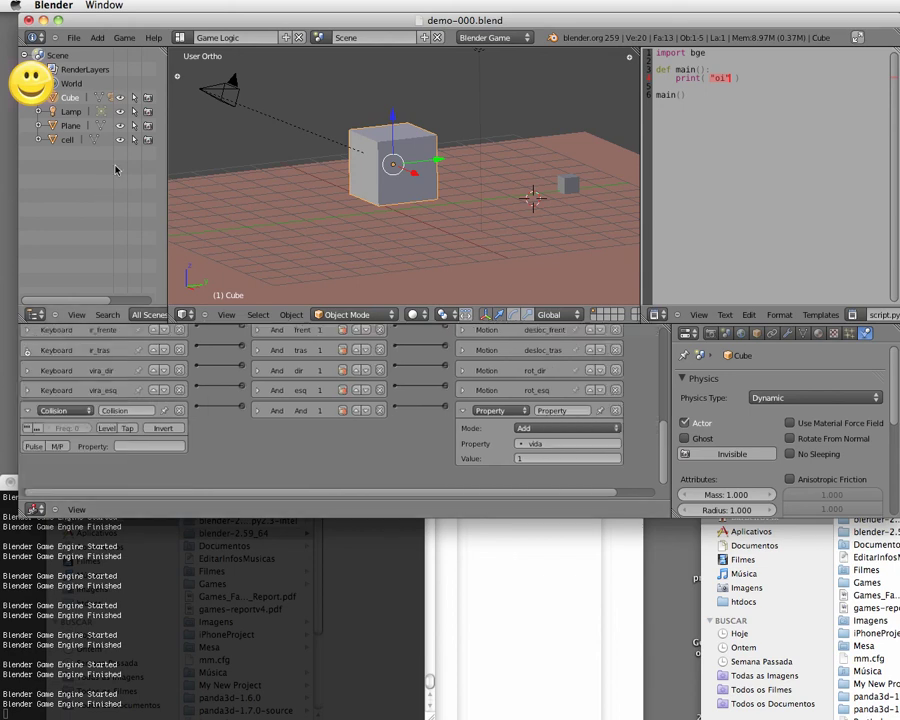
- Run the game briefly to read the cube's vida debug value, stop it, and check the property's initial value
{"action": "left_click", "coordinate": [124, 37]}
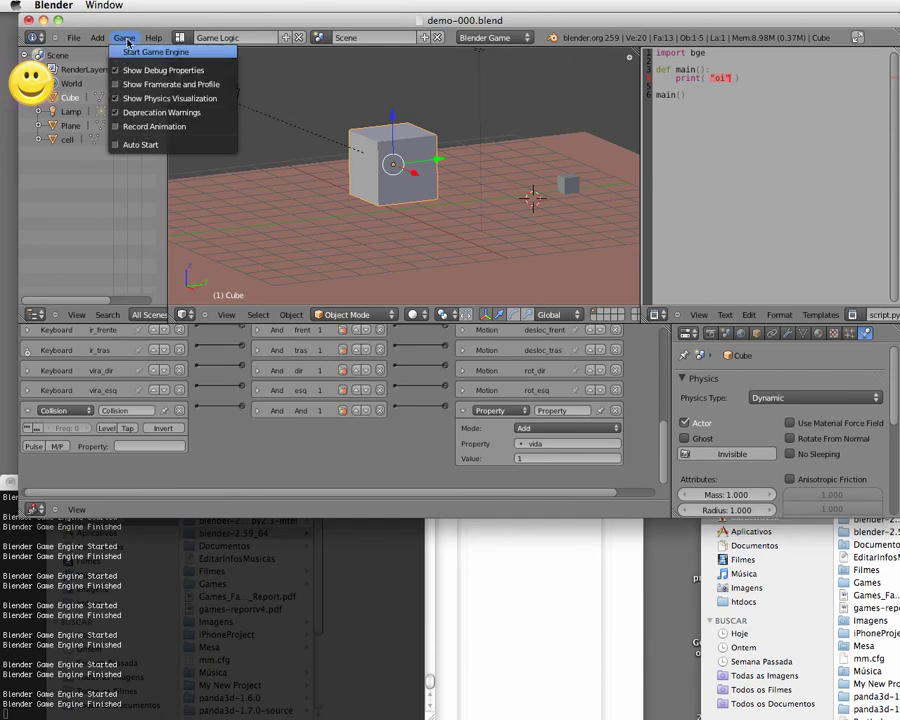
{"action": "left_click", "coordinate": [130, 51]}
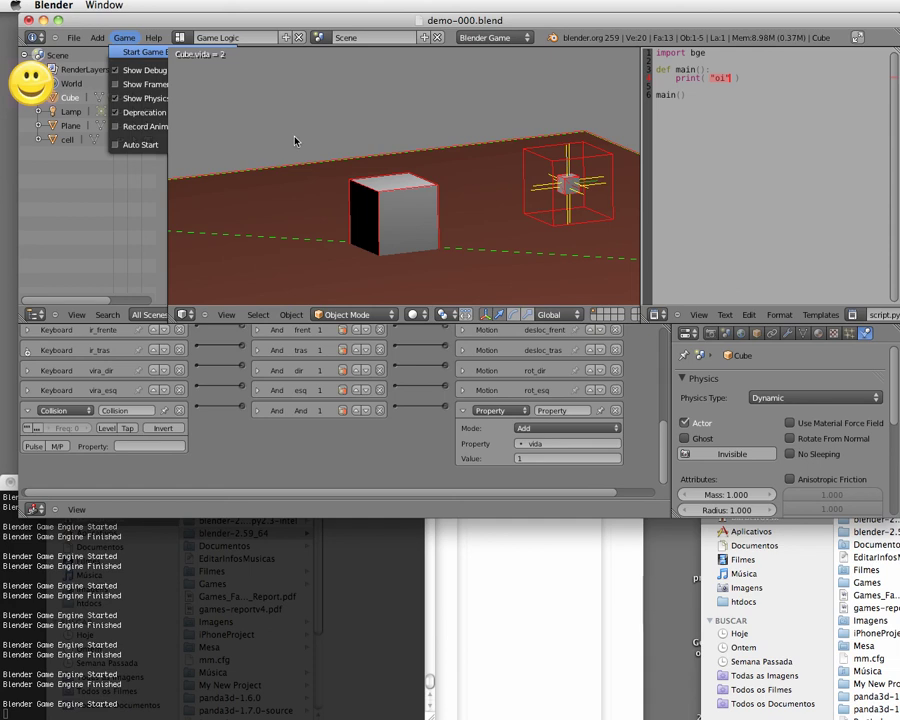
{"action": "key", "text": "Escape"}
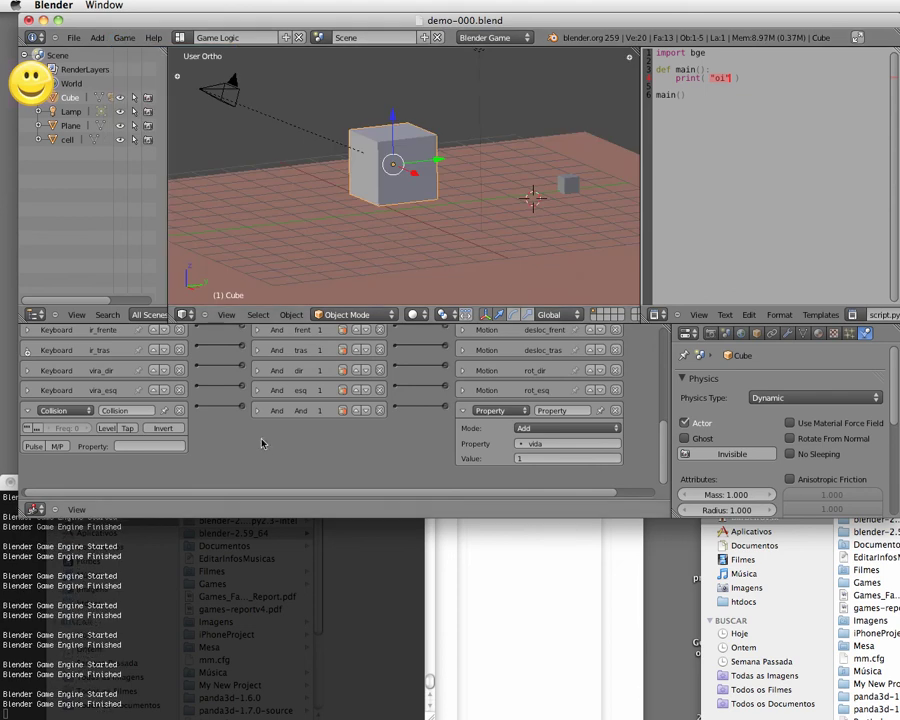
{"action": "key", "text": "n"}
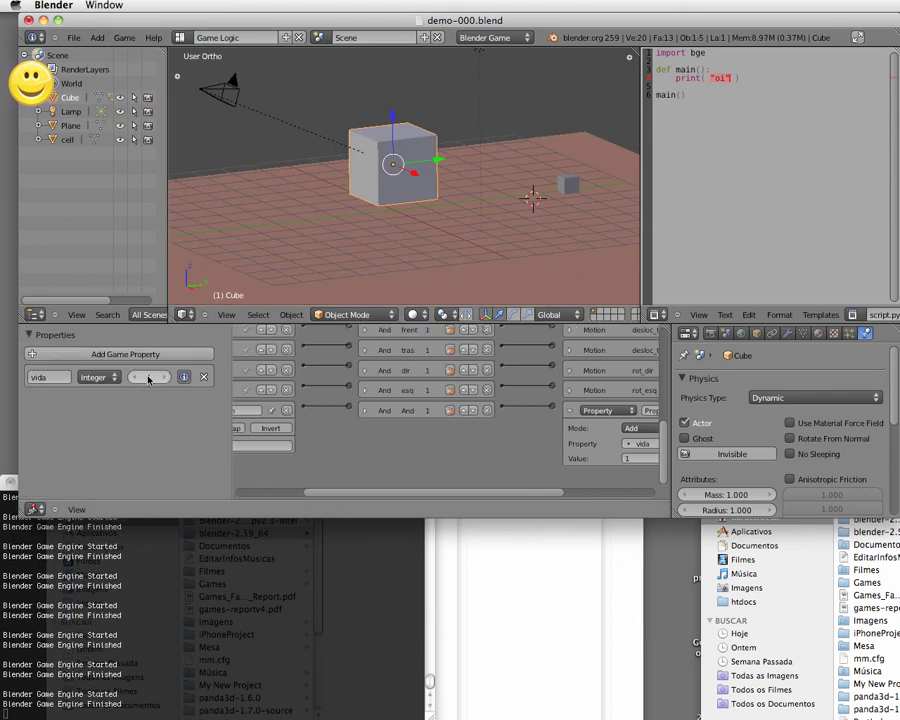
{"action": "key", "text": "n"}
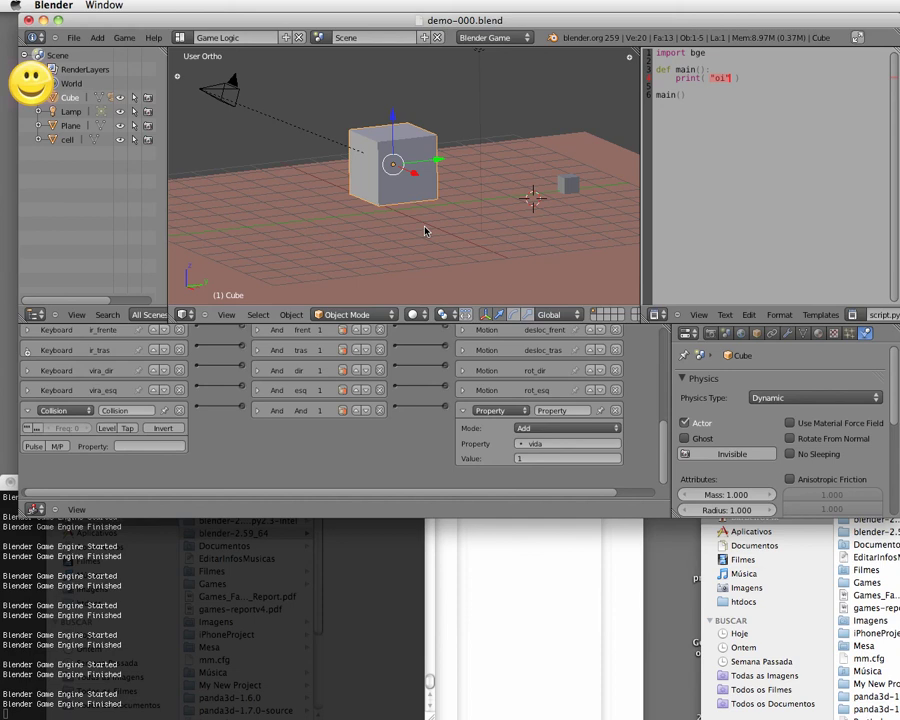
- Run the game and drive the cube back and forth through the cell while watching vida, then stop the run
{"action": "key", "text": "p"}
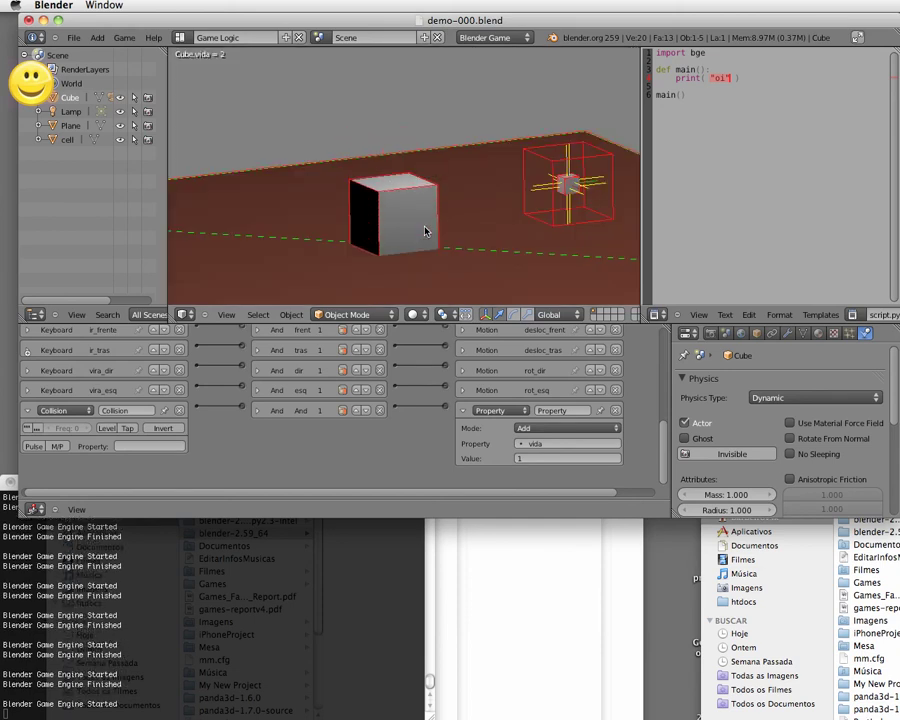
{"action": "key", "text": "Up"}
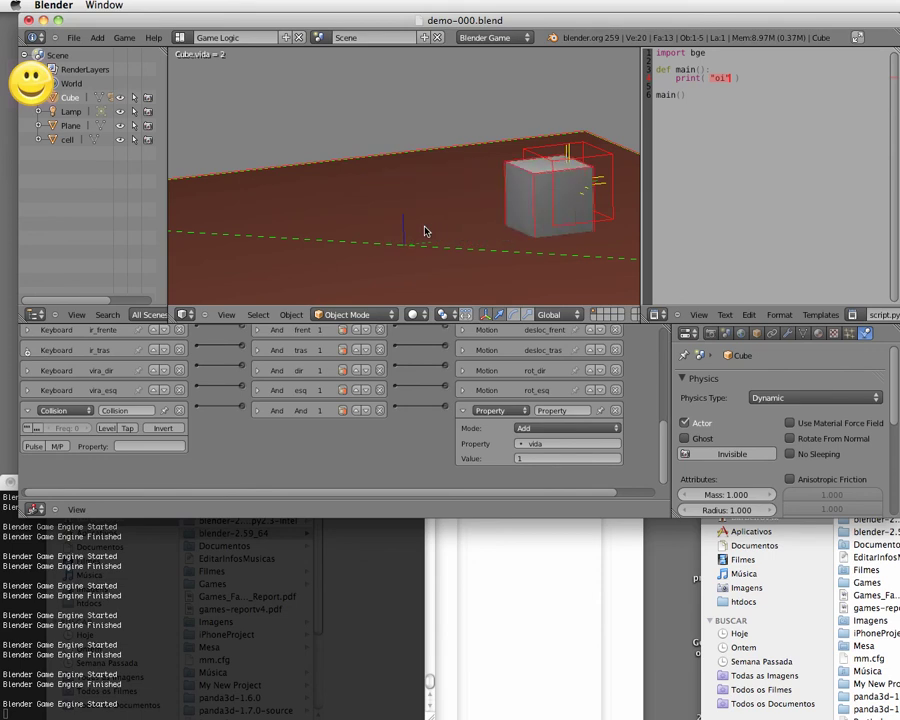
{"action": "key", "text": "Down"}
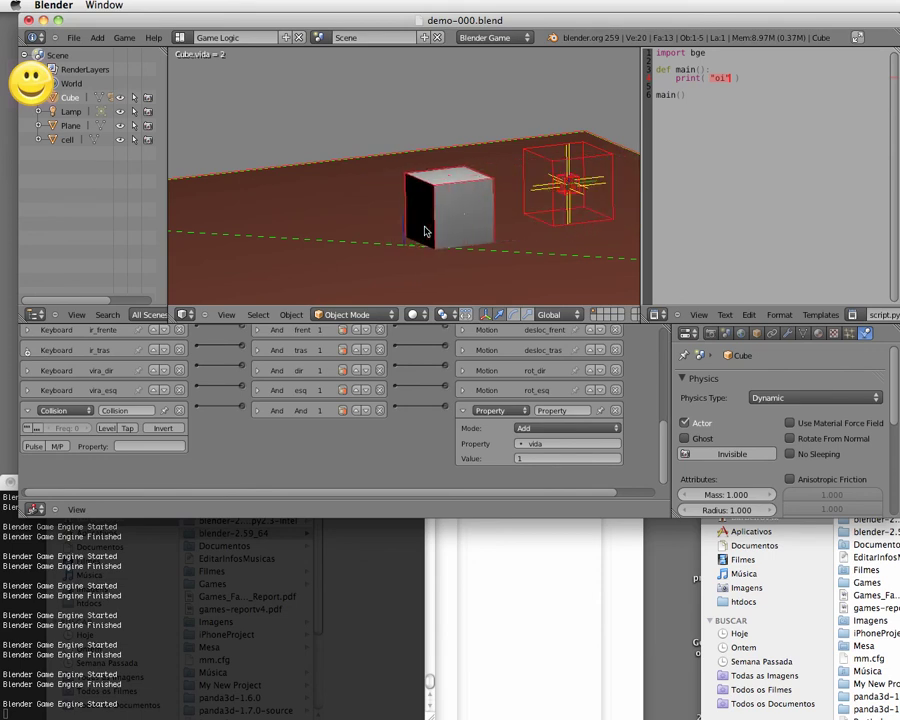
{"action": "key", "text": "Up"}
{"action": "key", "text": "Down"}
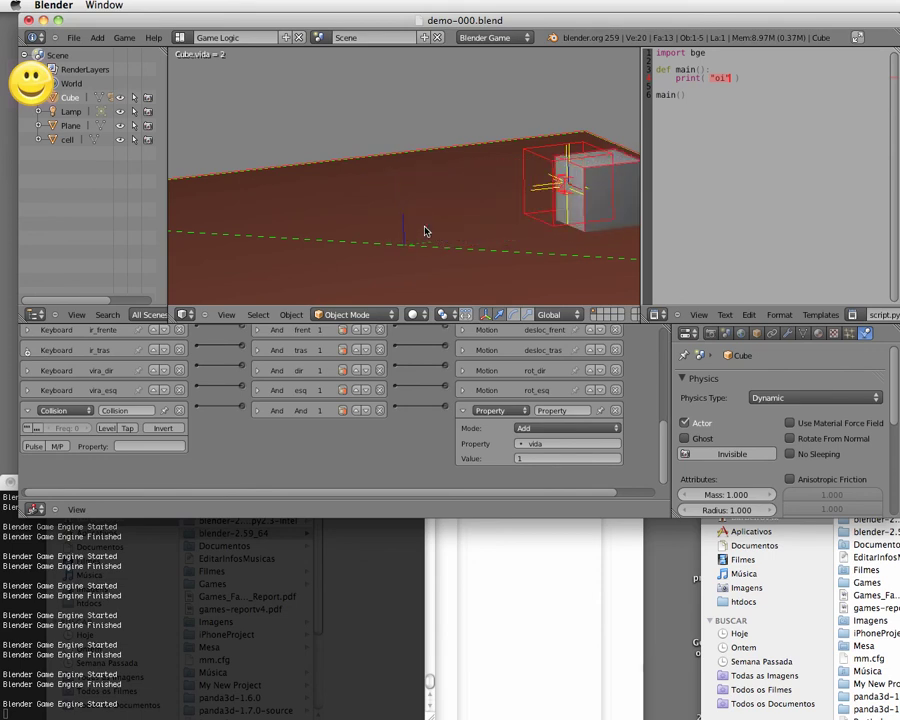
{"action": "key", "text": "Down"}
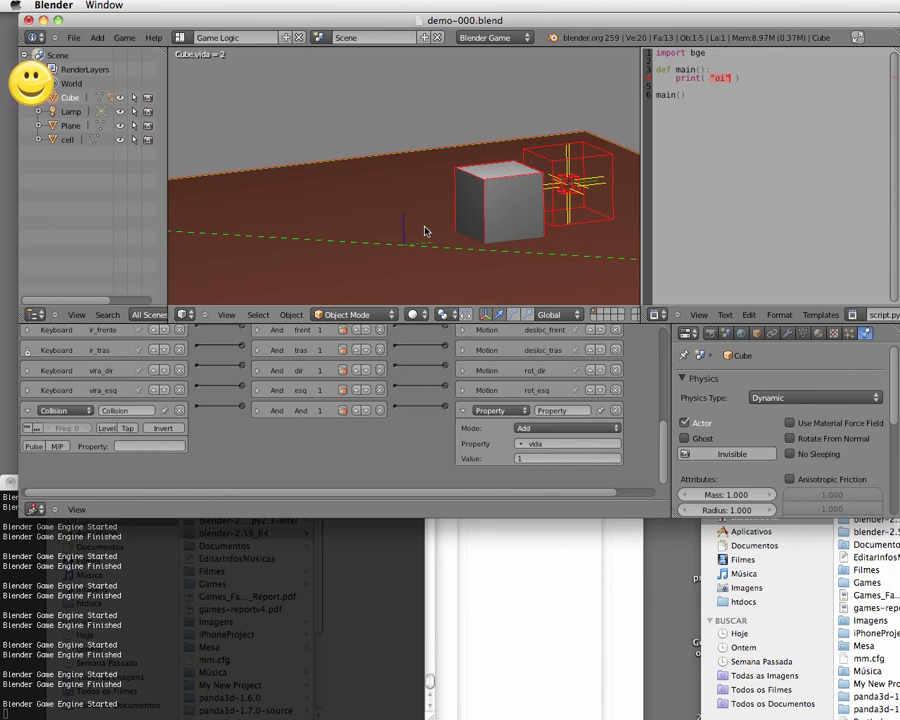
{"action": "key", "text": "Up"}
{"action": "key", "text": "Down"}
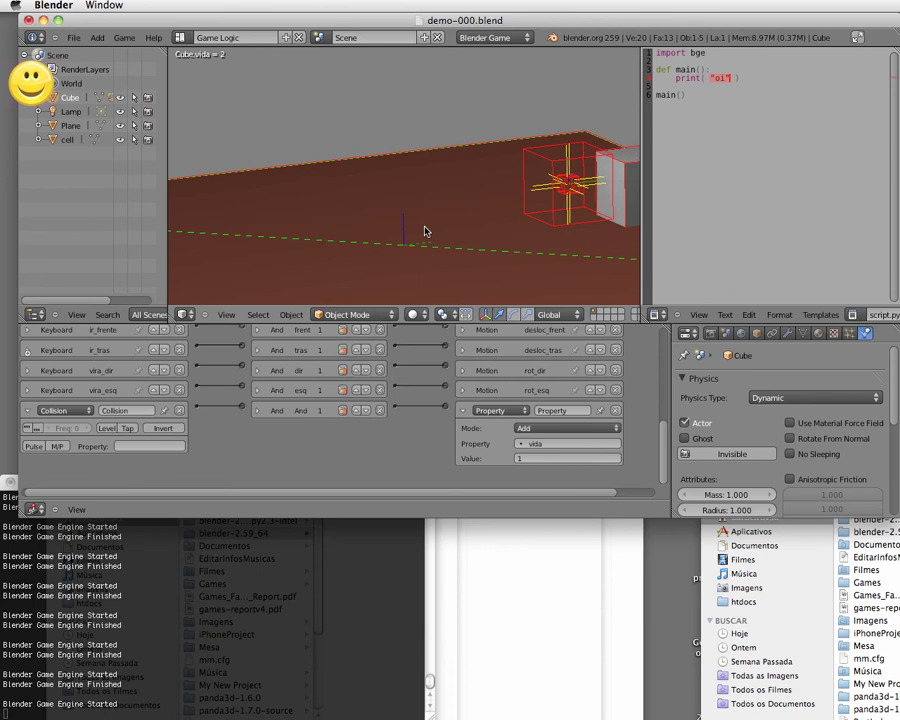
{"action": "key", "text": "Down"}
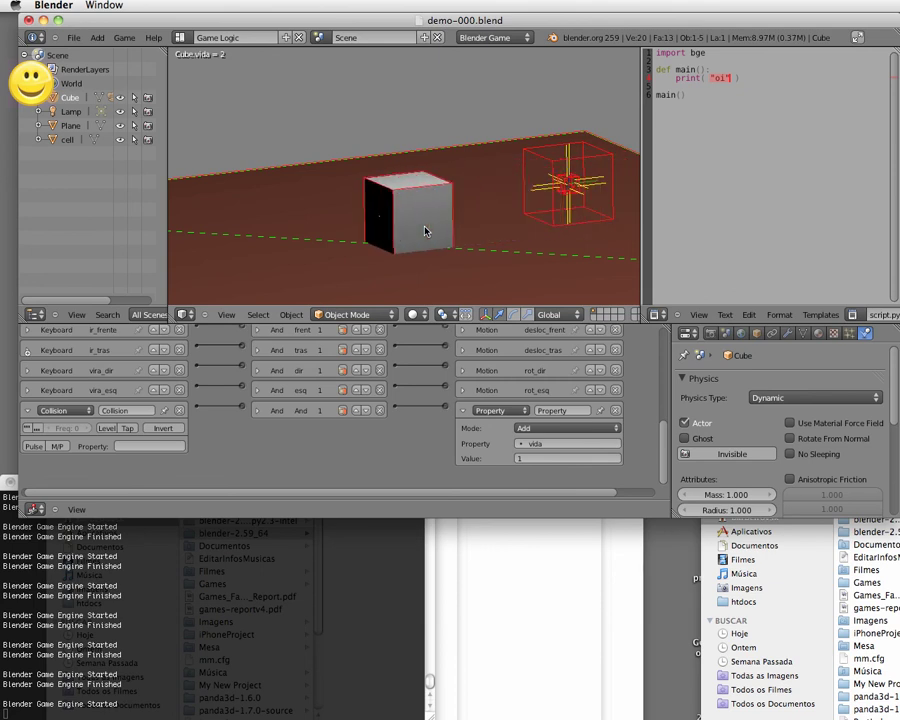
{"action": "key", "text": "Escape"}
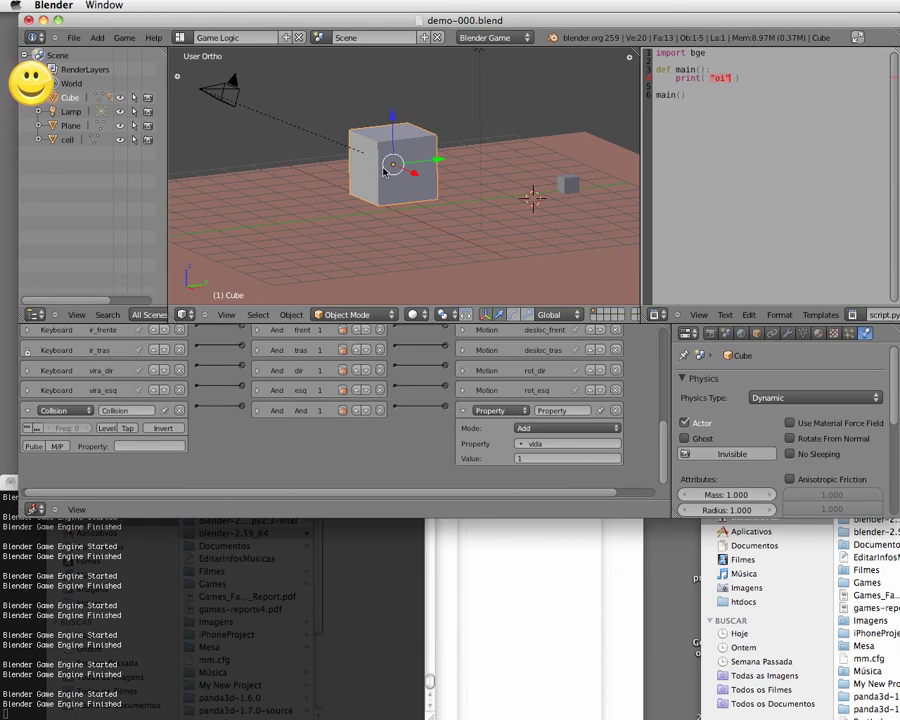
- Compare the logic bricks of the cell and the cube, and set the cell's physics type to Static
{"action": "right_click", "coordinate": [567, 187]}
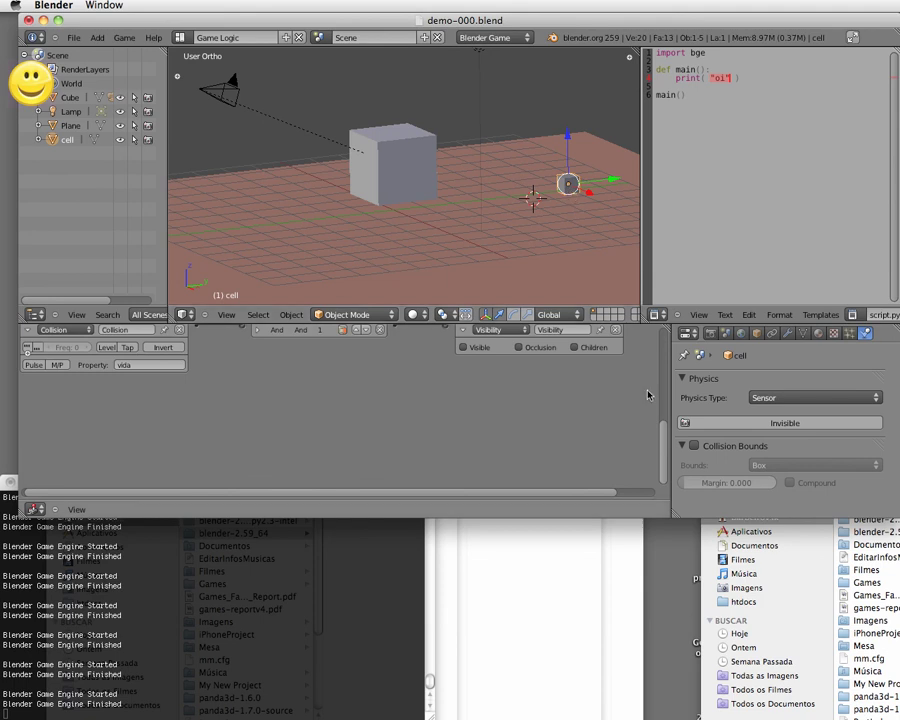
{"action": "scroll", "coordinate": [625, 410], "scroll_direction": "up", "scroll_amount": 3}
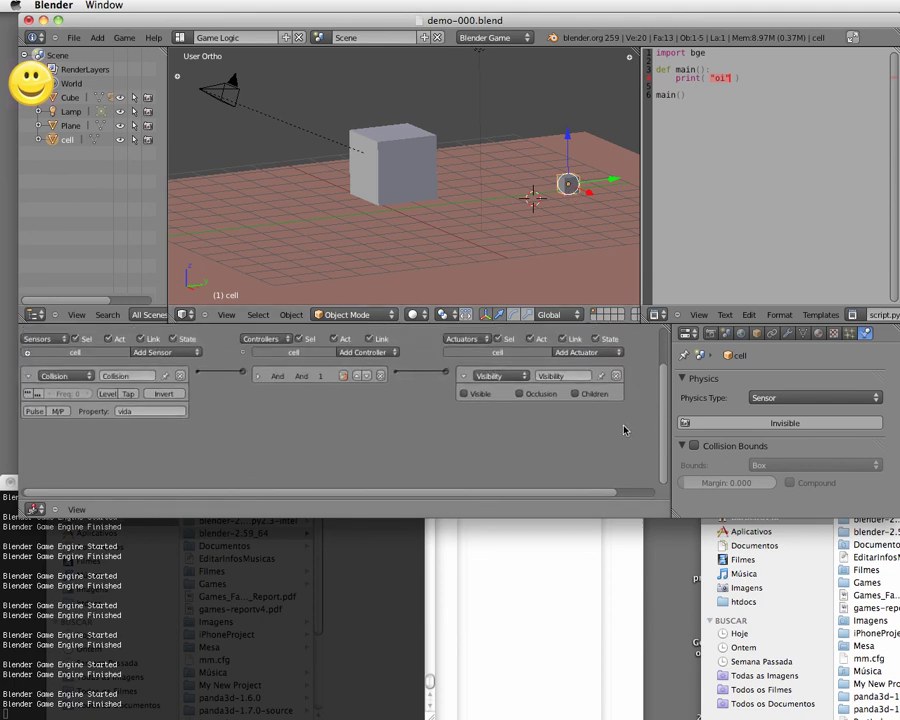
{"action": "scroll", "coordinate": [628, 432], "scroll_direction": "up", "scroll_amount": 1}
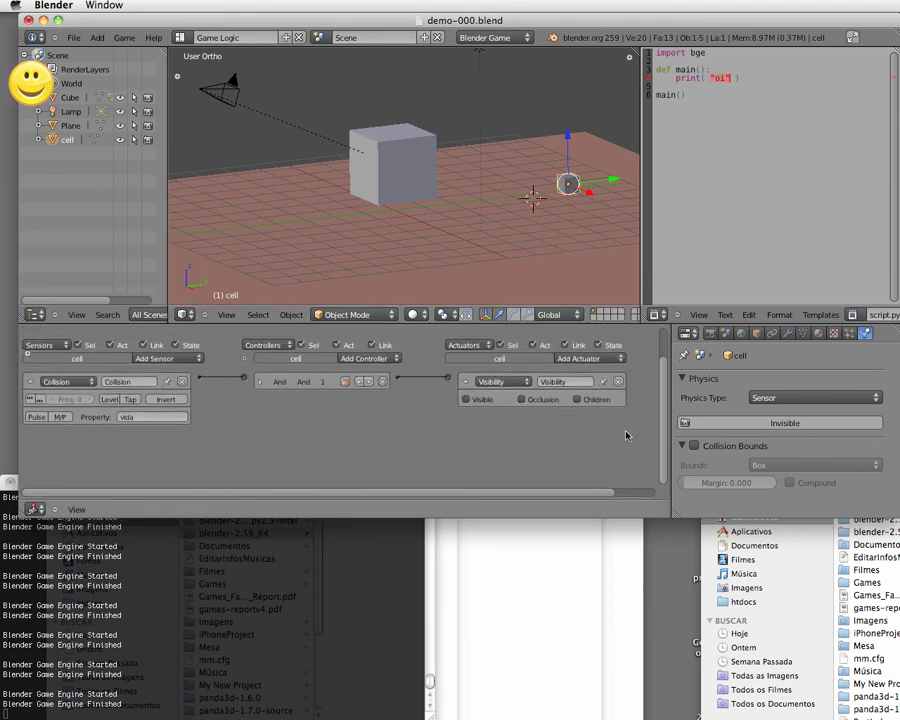
{"action": "right_click", "coordinate": [400, 185]}
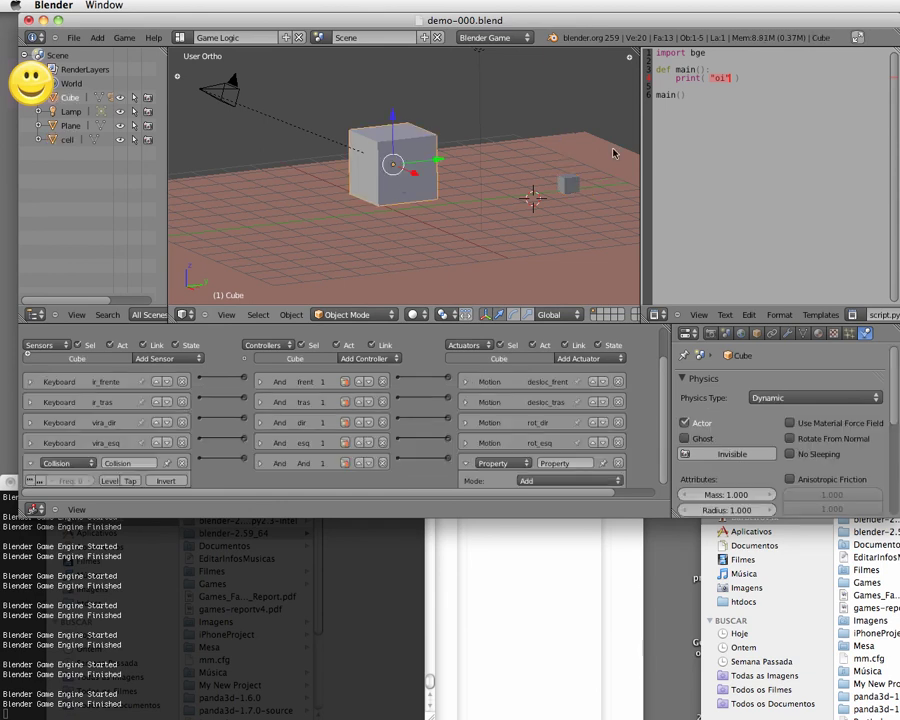
{"action": "right_click", "coordinate": [567, 187]}
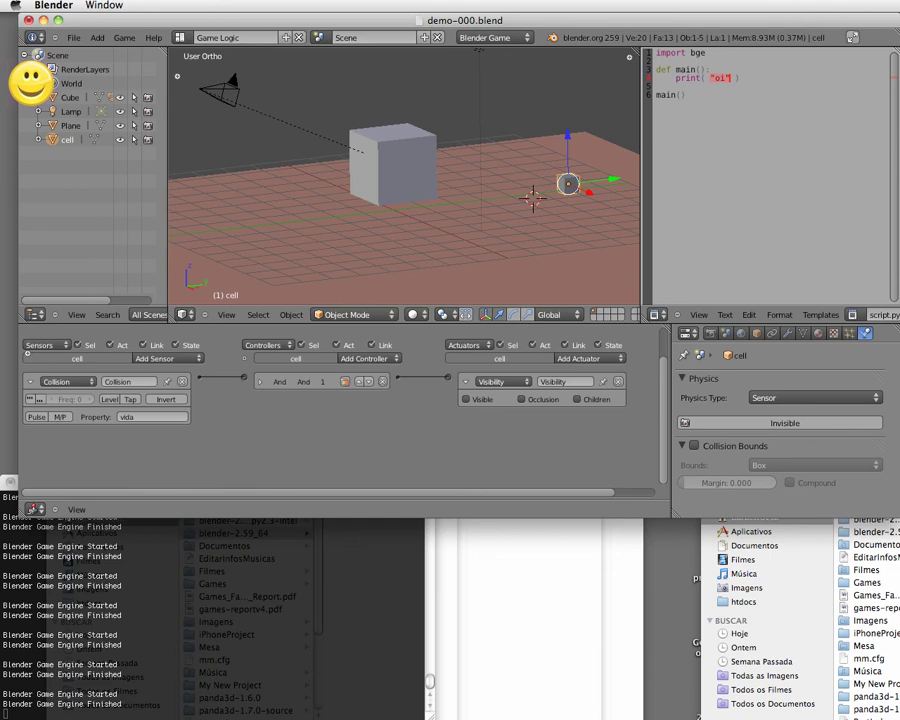
{"action": "right_click", "coordinate": [408, 166]}
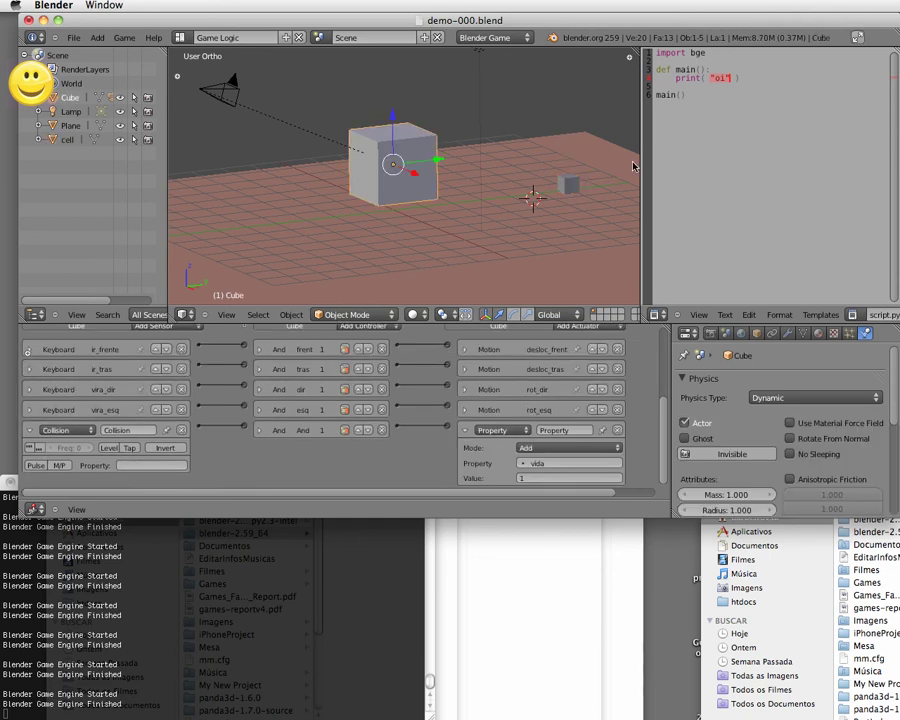
{"action": "right_click", "coordinate": [570, 184]}
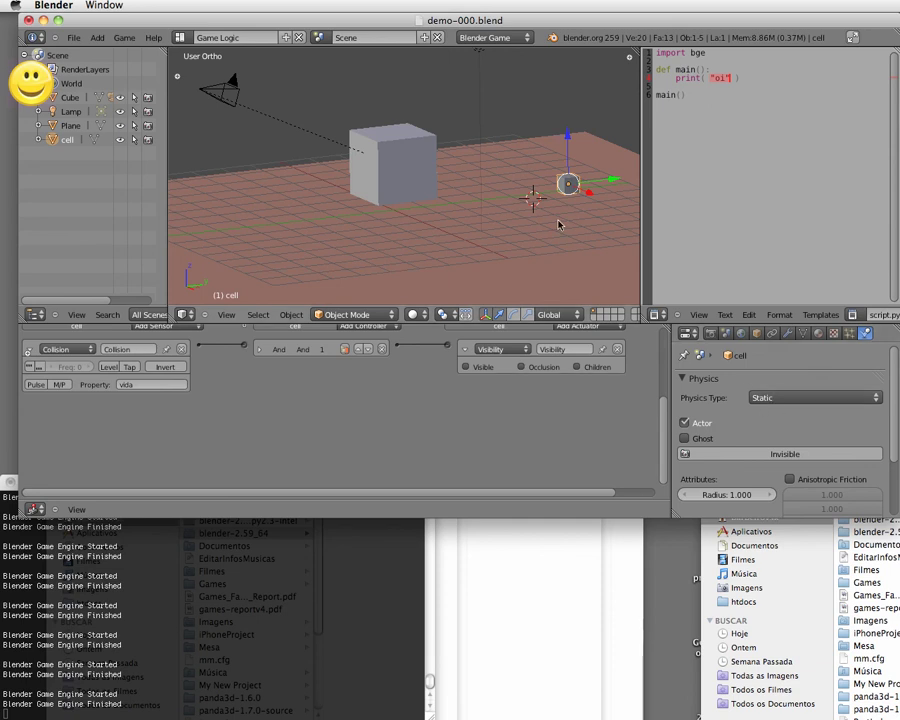
{"action": "middle_click_drag", "start_coordinate": [568, 397], "coordinate": [575, 420]}
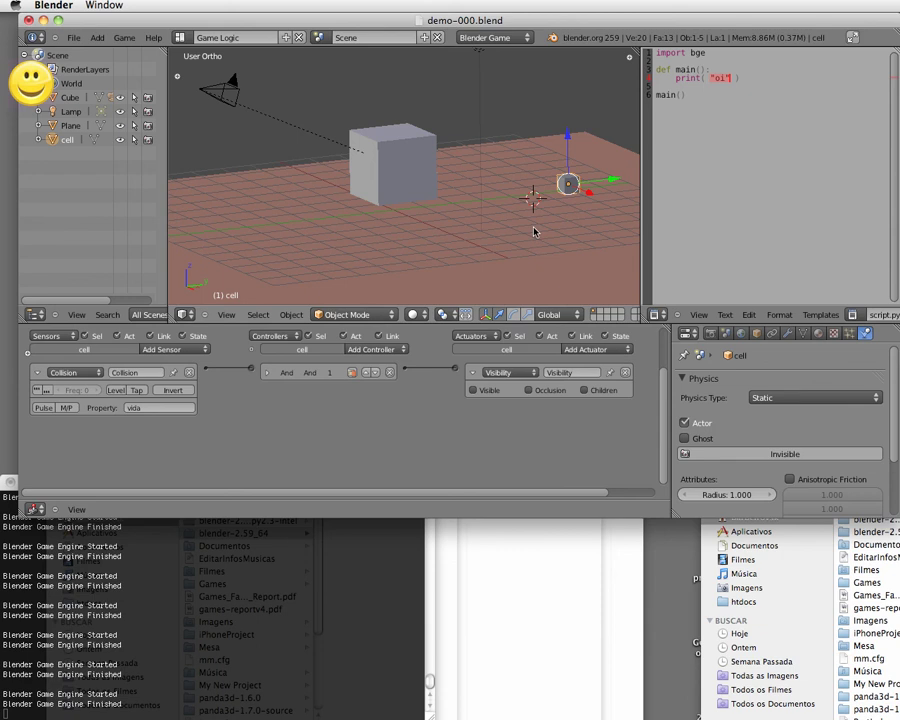
- Test the Static cell by running the game and moving the cube repeatedly against it, and stop the run
{"action": "key", "text": "p"}
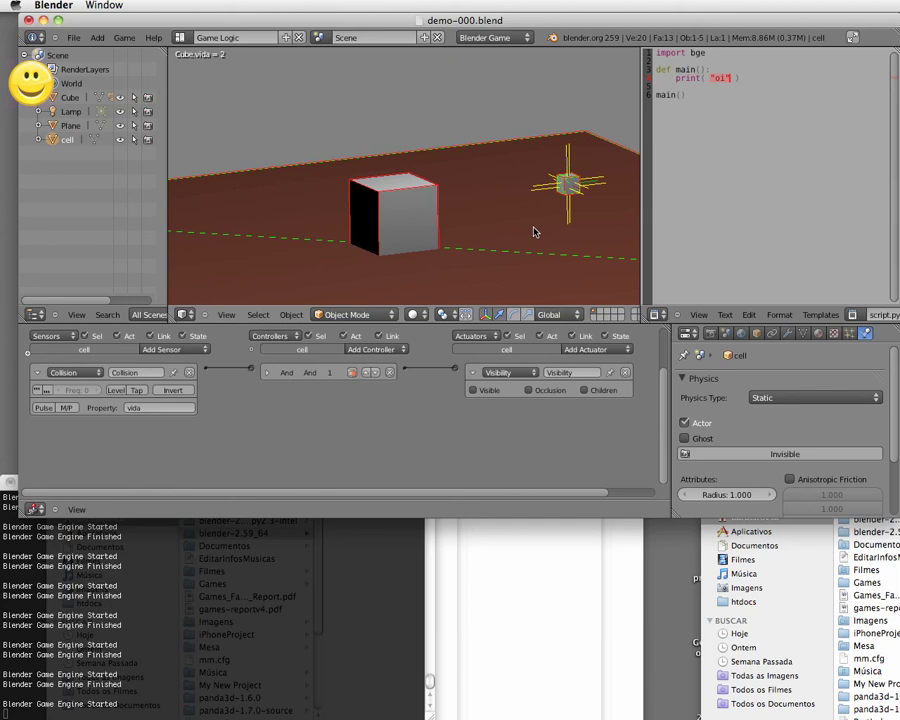
{"action": "key", "text": "Right"}
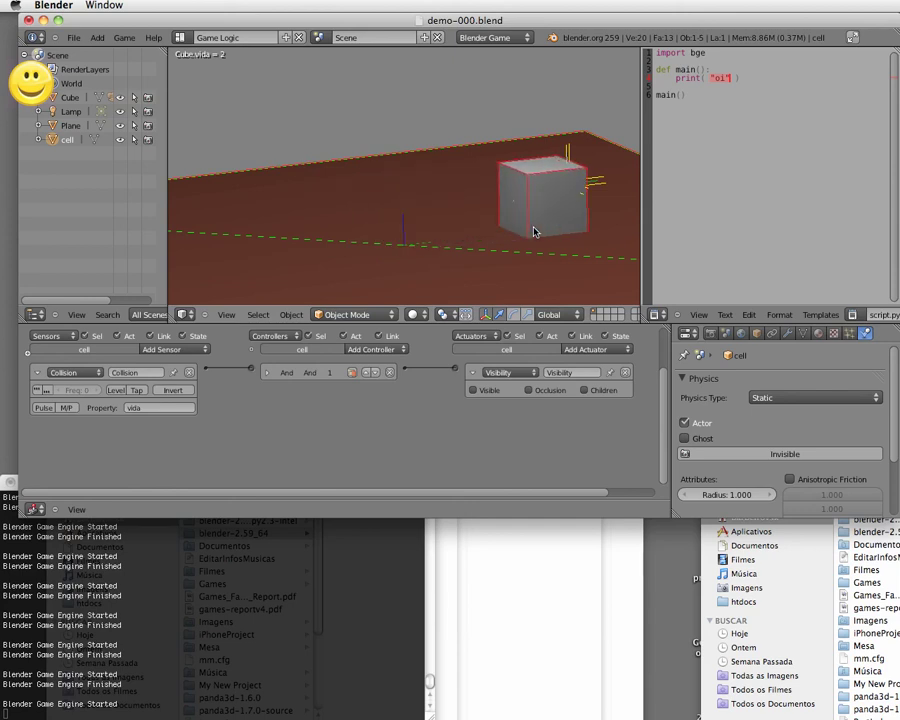
{"action": "key", "text": "Right"}
{"action": "key", "text": "Left"}
{"action": "key", "text": "Right"}
{"action": "key", "text": "Left"}
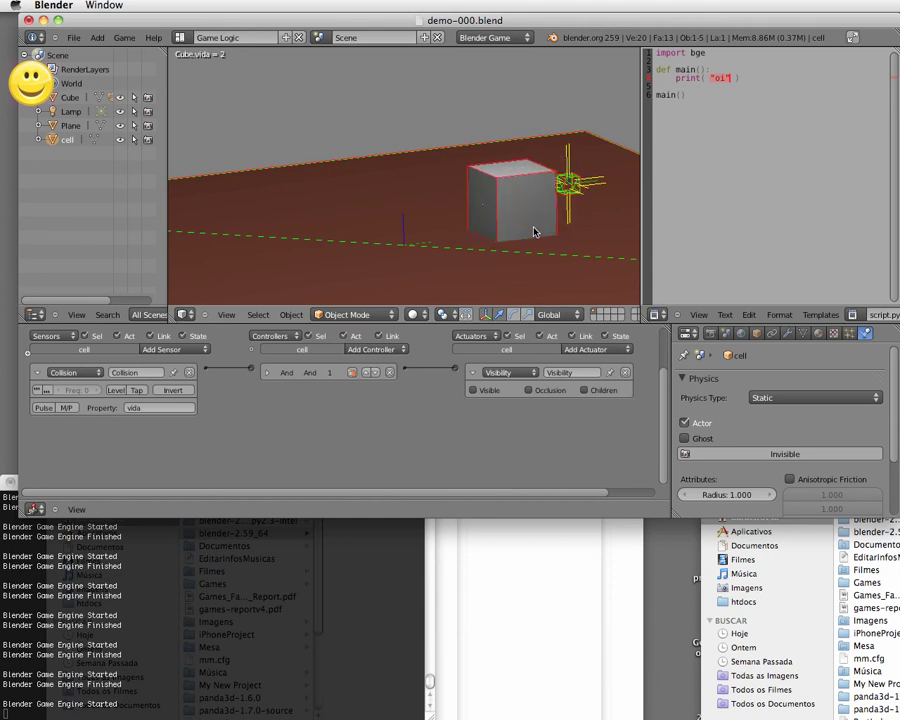
{"action": "key", "text": "Right"}
{"action": "key", "text": "Left"}
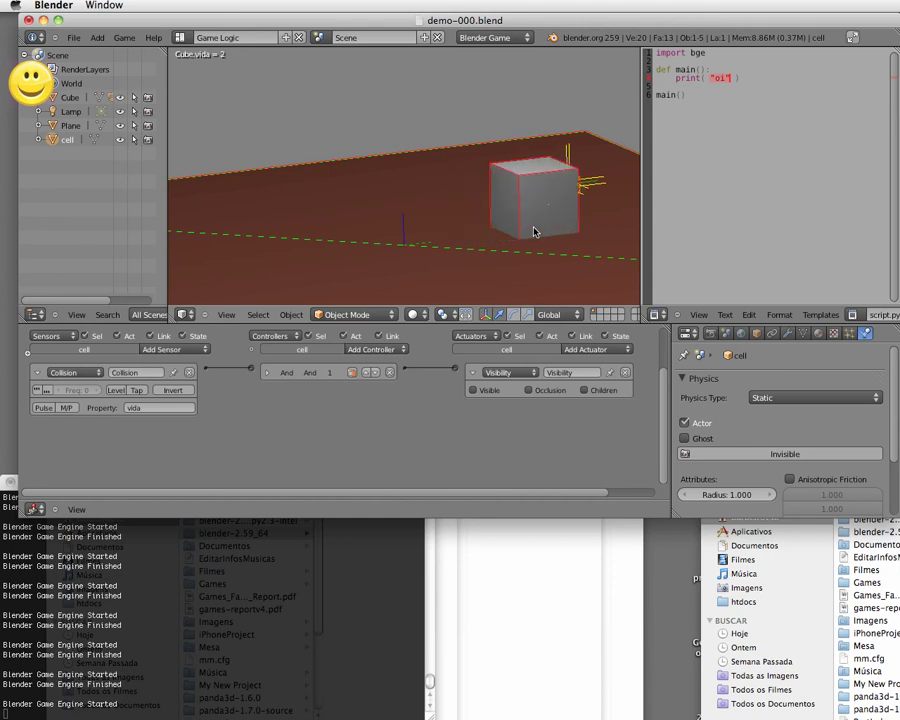
{"action": "key", "text": "Right"}
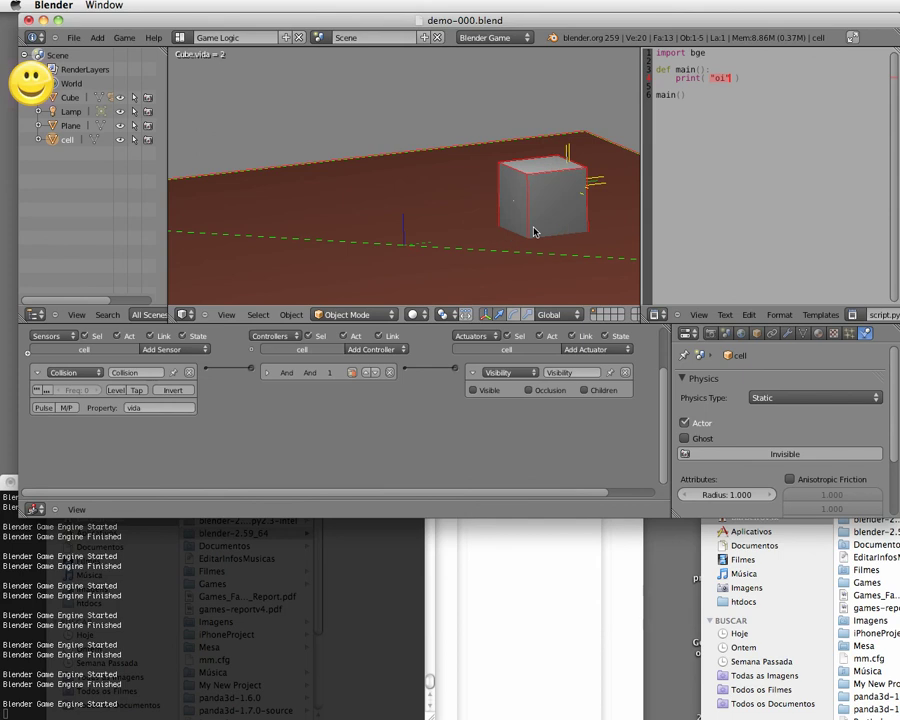
{"action": "key", "text": "Left"}
{"action": "key", "text": "Escape"}
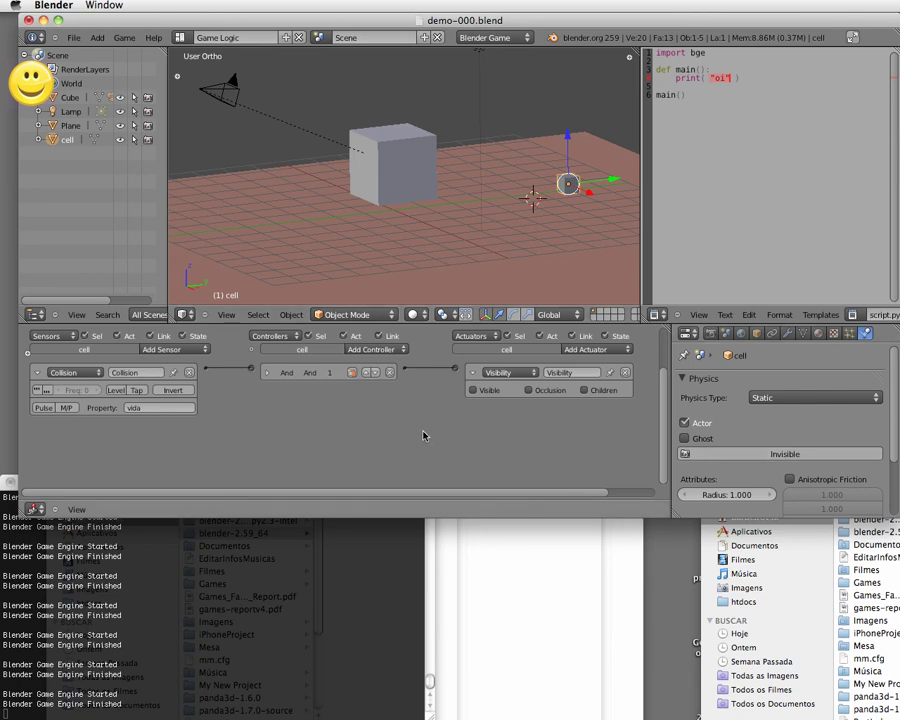
- Delete the cell's carga game property and recreate it as an Integer property named carga with value 1
{"action": "key", "text": "n"}
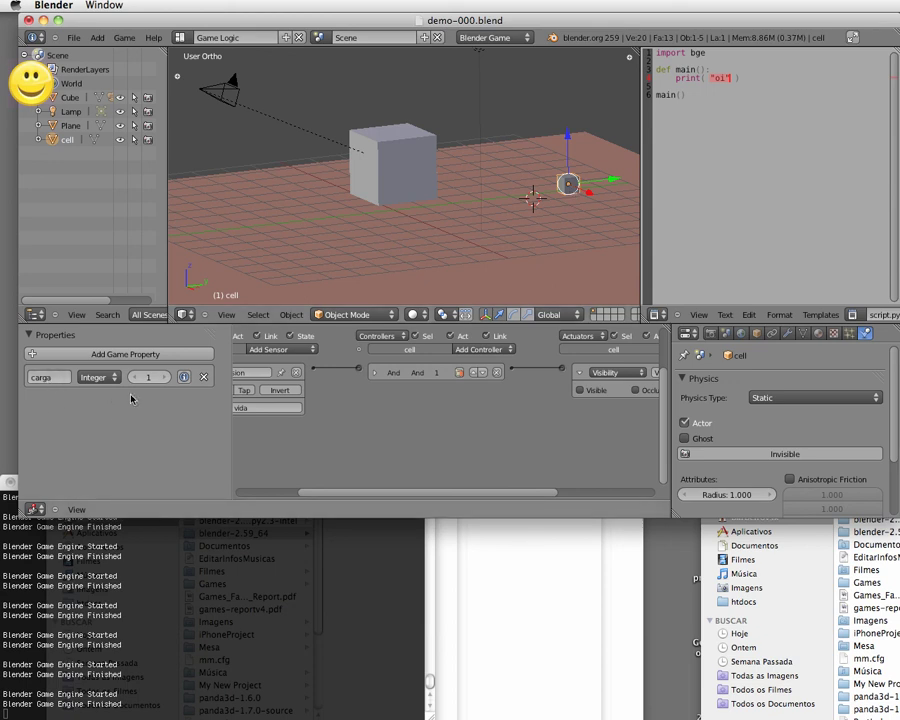
{"action": "left_click", "coordinate": [203, 377]}
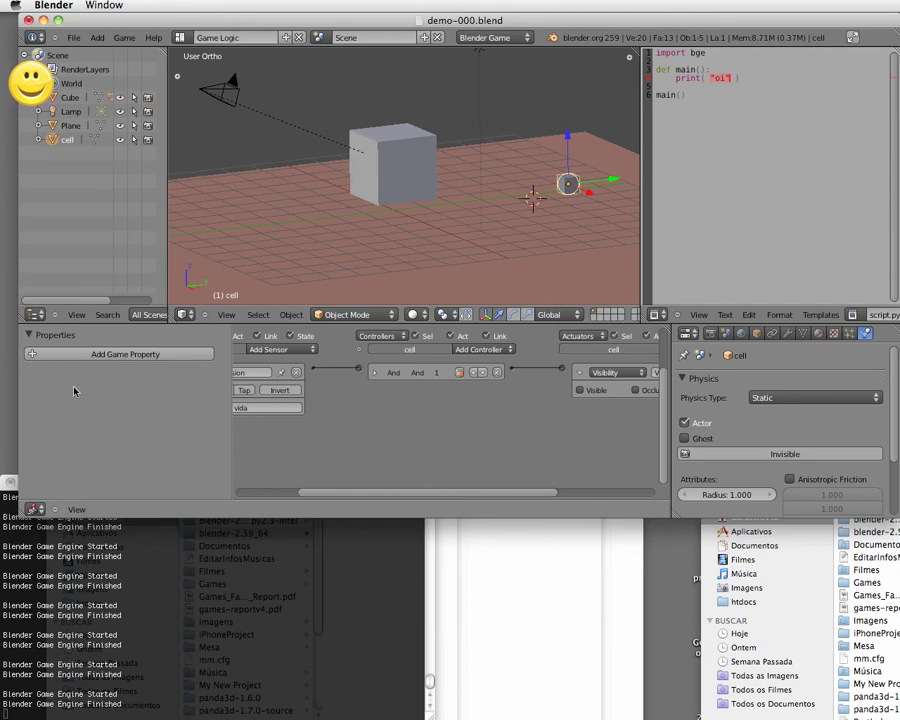
{"action": "left_click", "coordinate": [90, 355]}
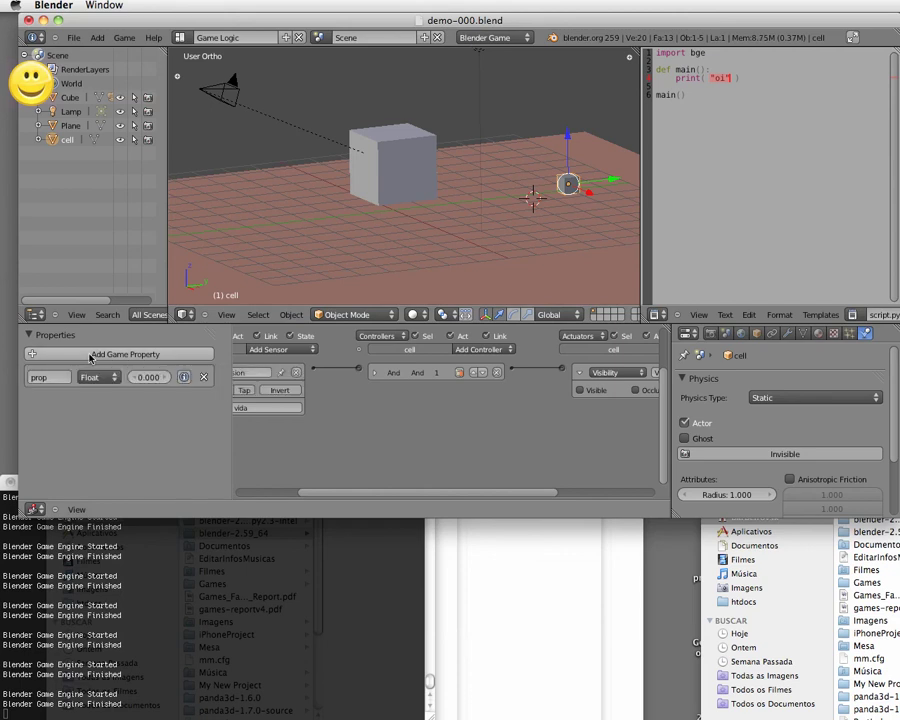
{"action": "left_click", "coordinate": [51, 378]}
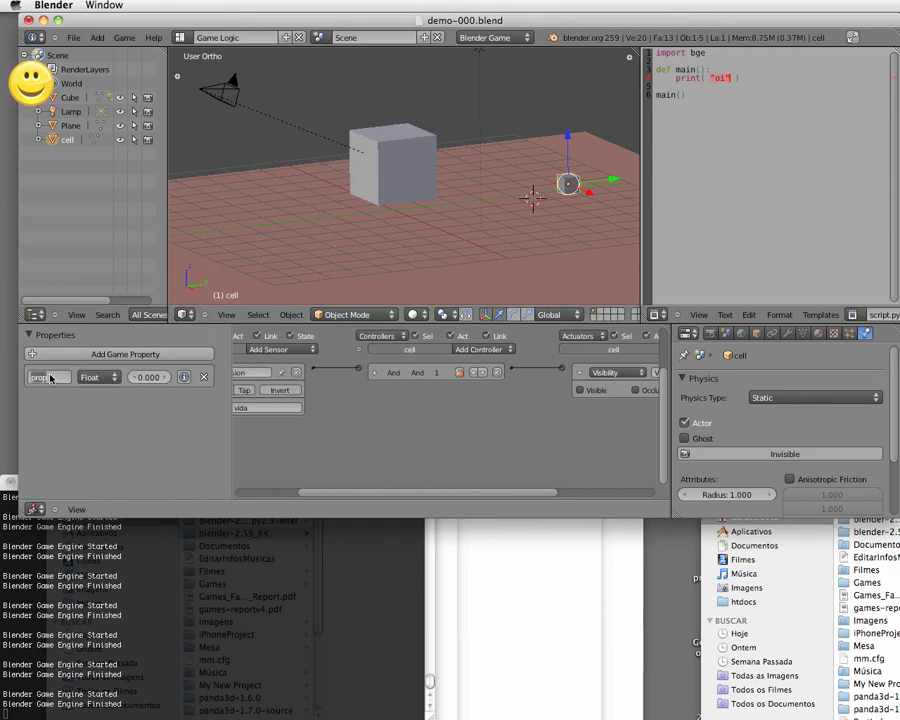
{"action": "type", "text": "carga"}
{"action": "left_click", "coordinate": [98, 377]}
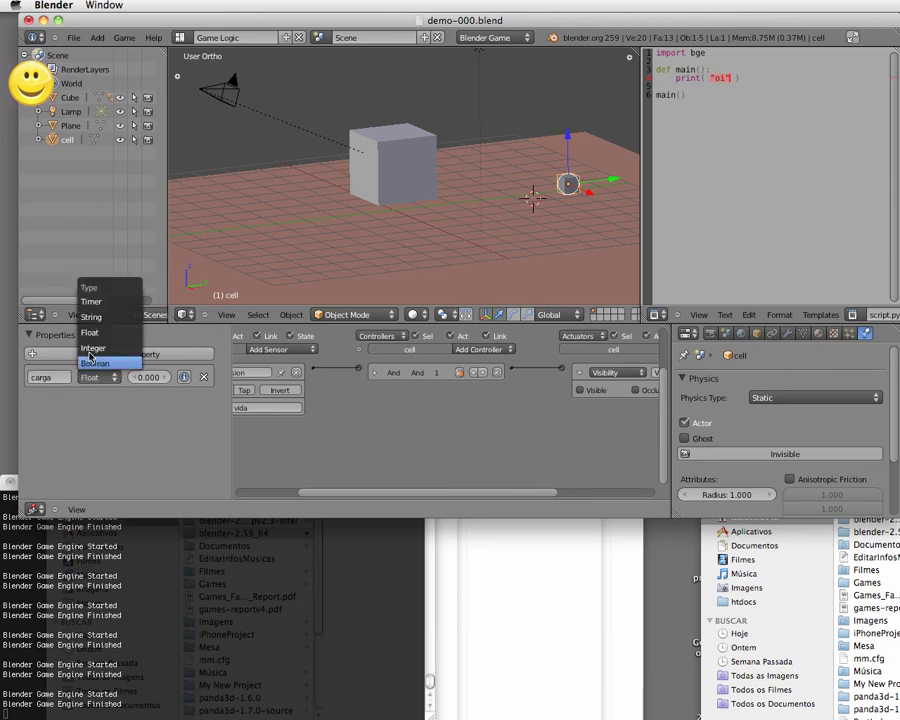
{"action": "left_click", "coordinate": [104, 344]}
{"action": "left_click", "coordinate": [165, 378]}
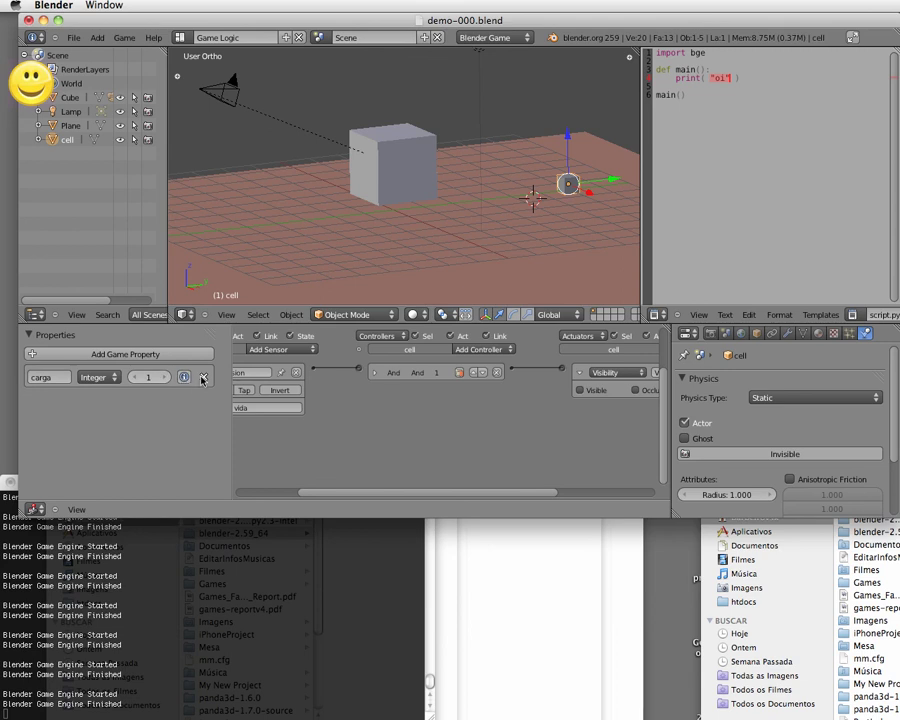
{"action": "left_click", "coordinate": [184, 377]}
{"action": "key", "text": "n"}
- Set carga as the property that the cube's Collision sensor reacts to
{"action": "right_click", "coordinate": [410, 170]}
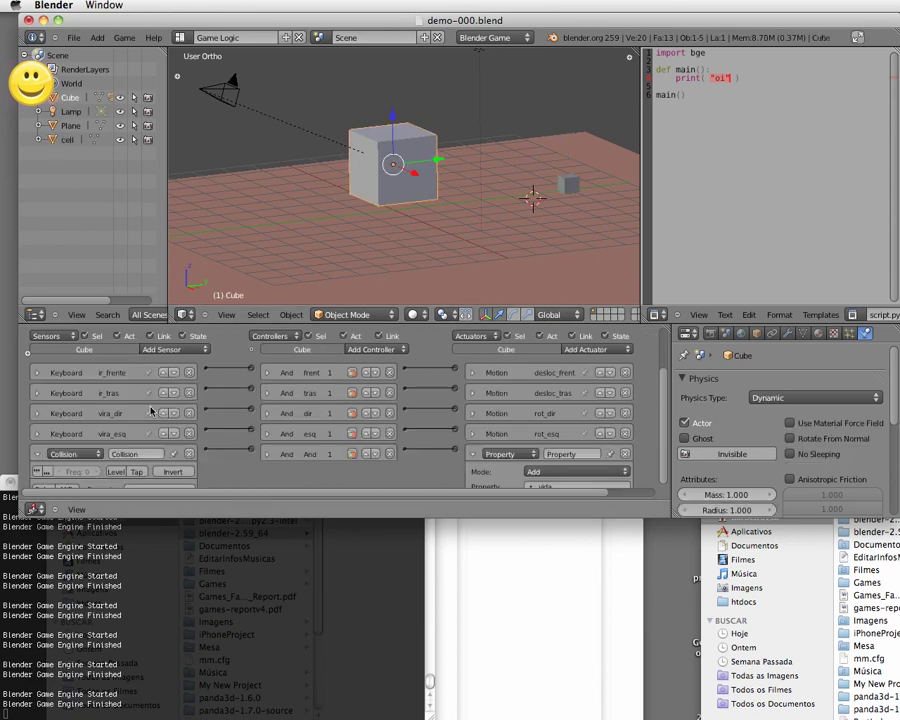
{"action": "scroll", "coordinate": [410, 475], "scroll_direction": "down", "scroll_amount": 2}
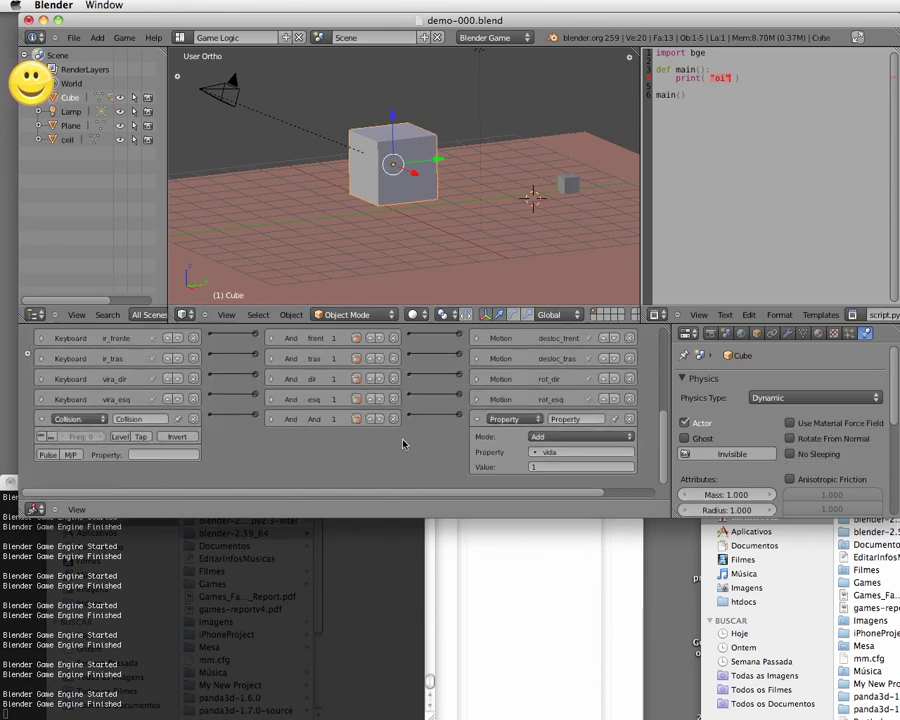
{"action": "left_click", "coordinate": [153, 455]}
{"action": "type", "text": "carga"}
{"action": "key", "text": "Return"}
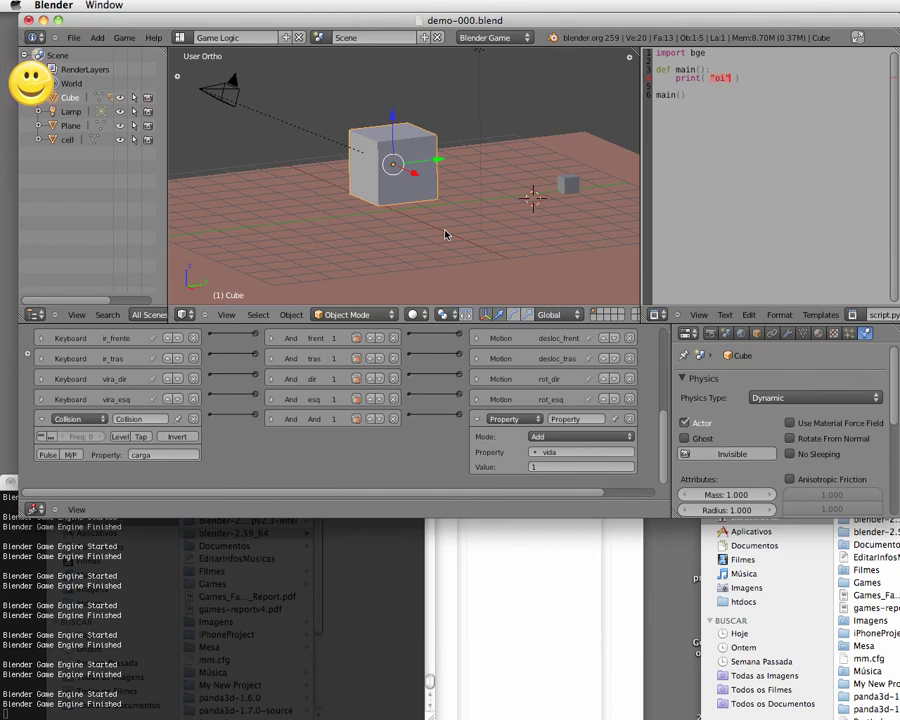
- Run the game, drive the cube repeatedly into the Static cell while watching vida, and stop the run
{"action": "key", "text": "p"}
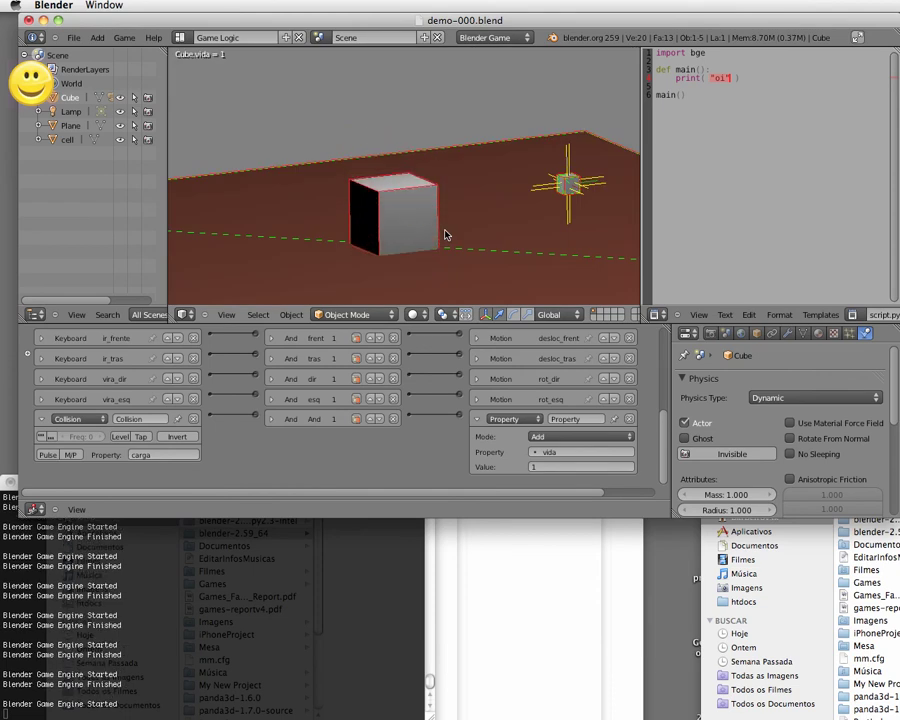
{"action": "key", "text": "Up"}
{"action": "key", "text": "Down"}
{"action": "key", "text": "Up"}
{"action": "key", "text": "Down"}
{"action": "key", "text": "Up"}
{"action": "key", "text": "Down"}
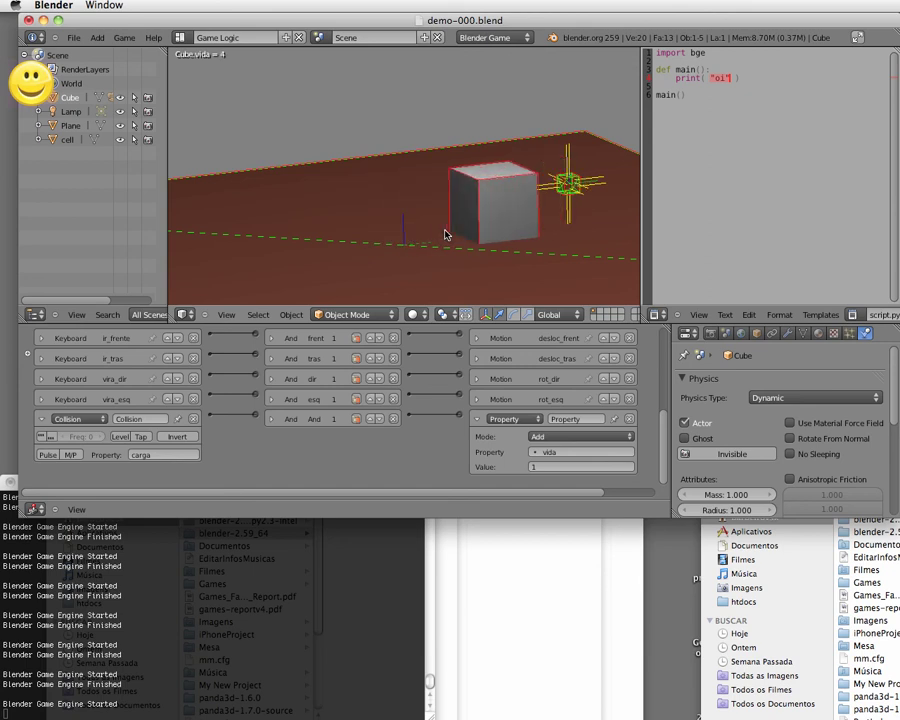
{"action": "key", "text": "Up"}
{"action": "key", "text": "Down"}
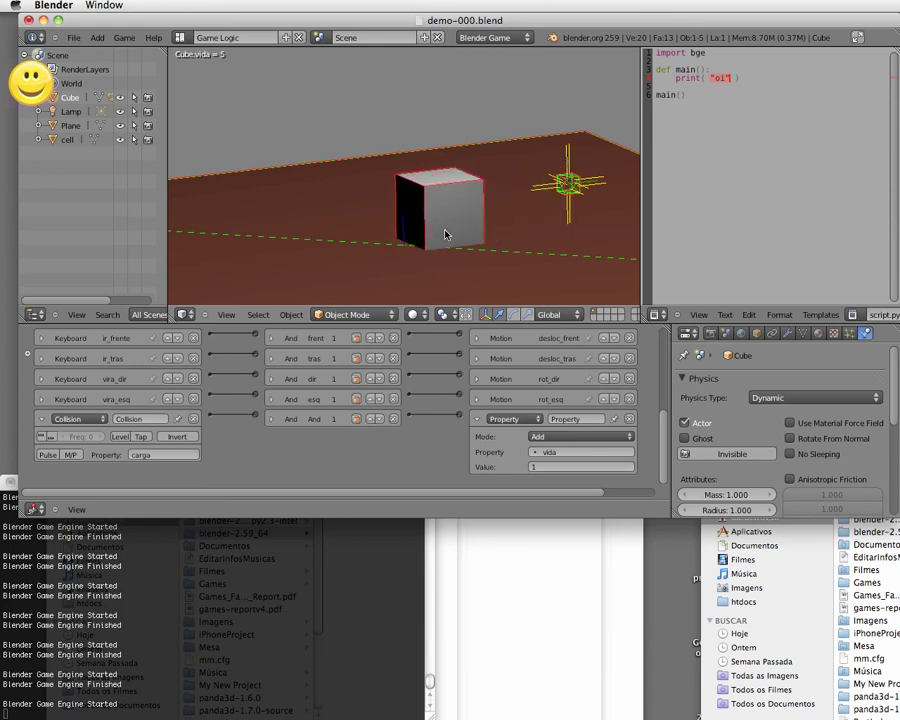
{"action": "key", "text": "Escape"}
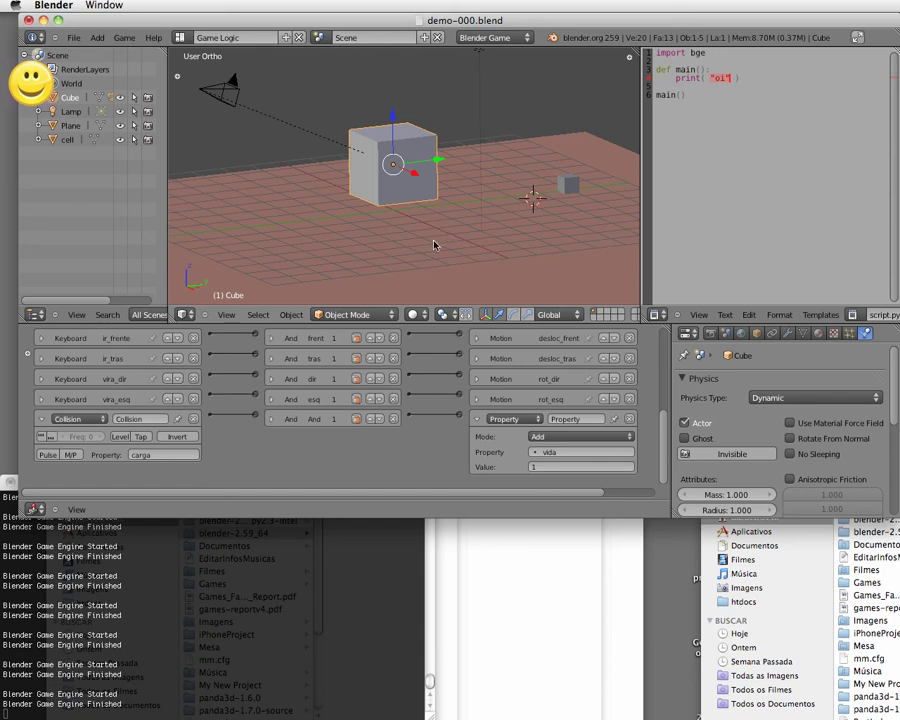
- Set the cell's physics type to Dynamic
{"action": "right_click", "coordinate": [567, 184]}
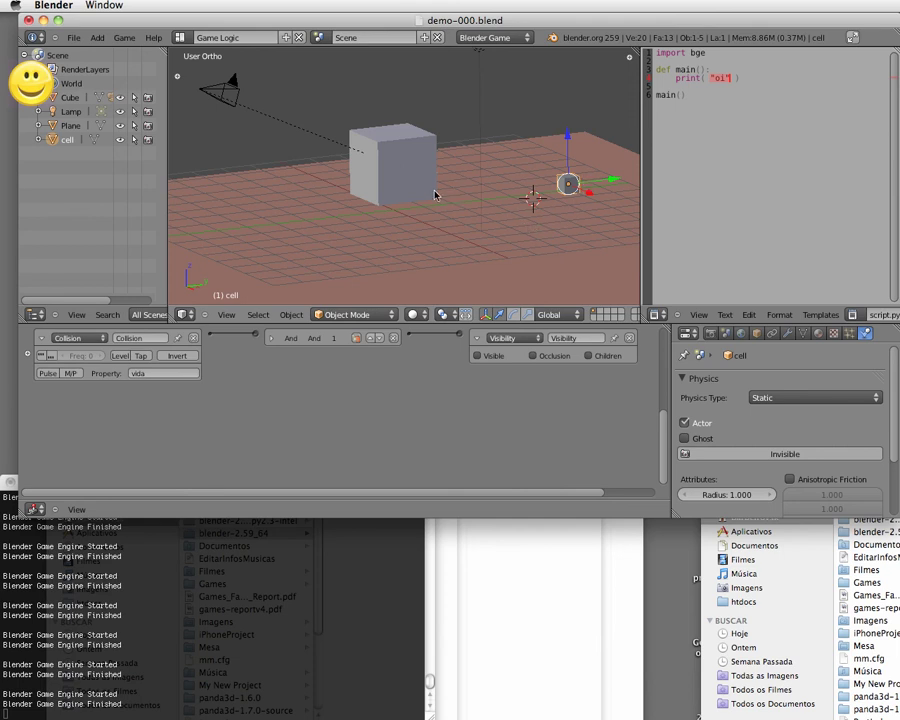
{"action": "left_click", "coordinate": [806, 398]}
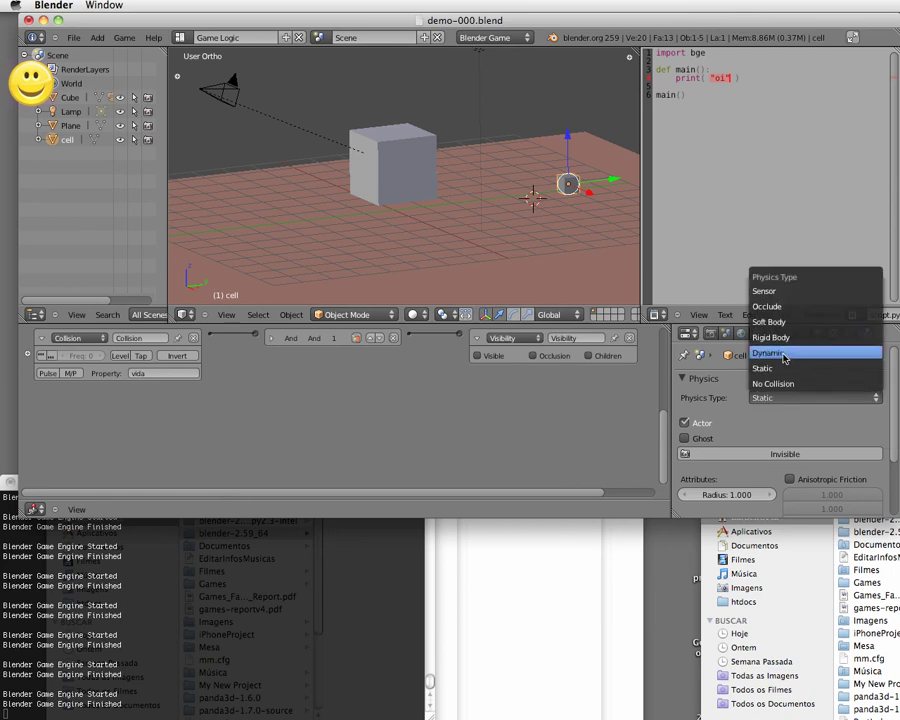
{"action": "left_click", "coordinate": [785, 356]}
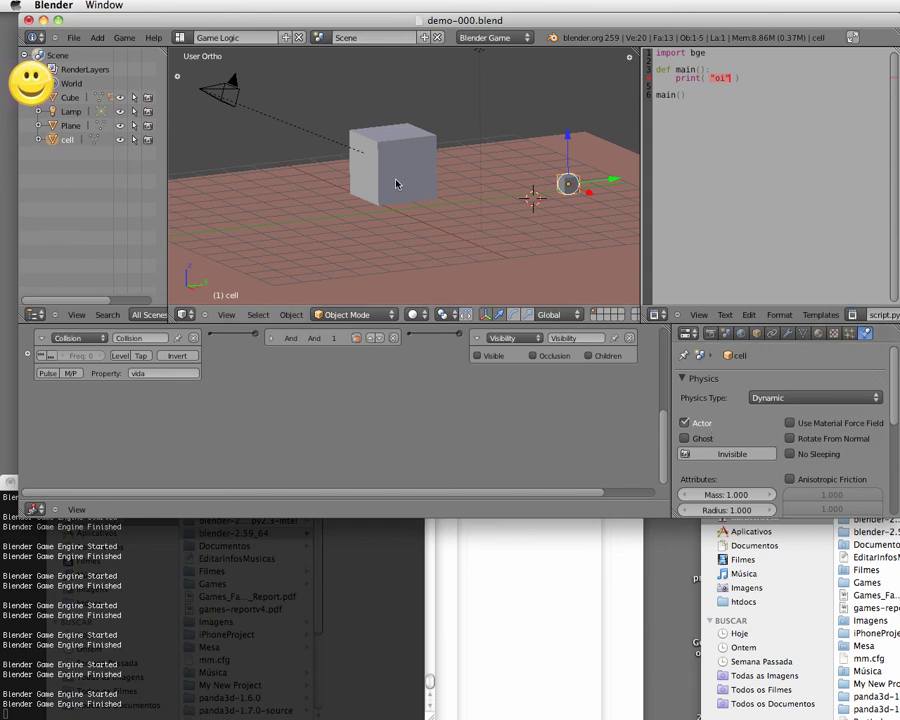
- Test the Dynamic cell by running the game and moving the cube into and away from it, and stop the run
{"action": "key", "text": "p"}
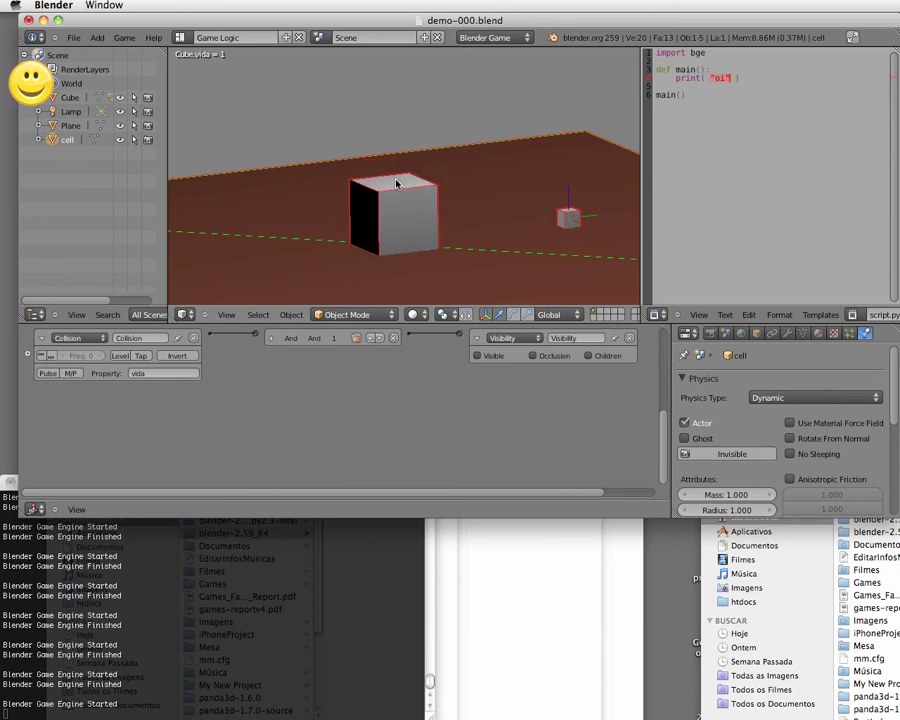
{"action": "key", "text": "Right"}
{"action": "key", "text": "Left"}
{"action": "key", "text": "Right"}
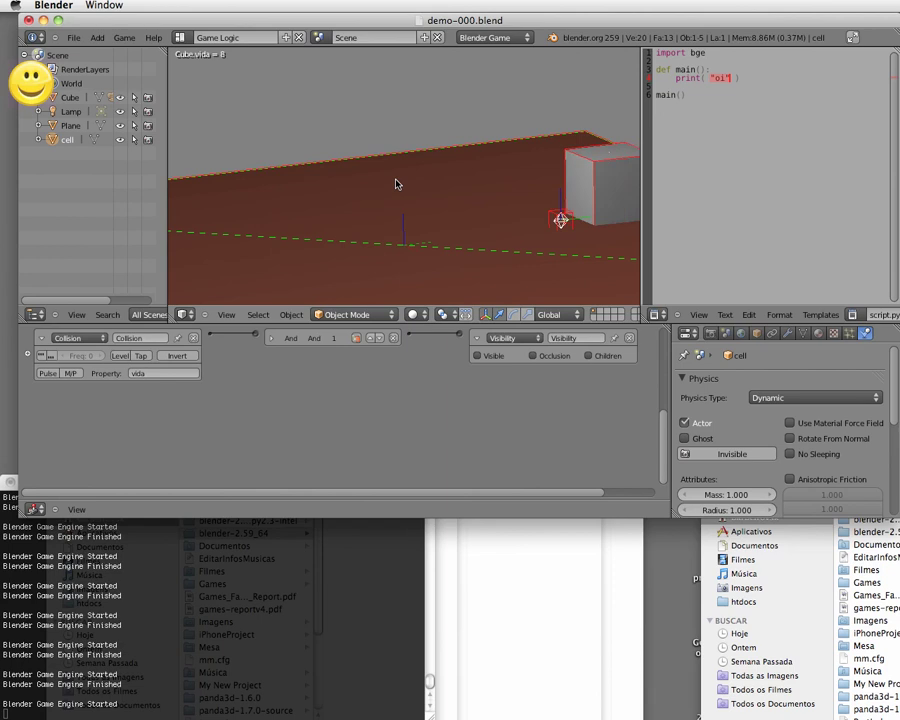
{"action": "key", "text": "Left"}
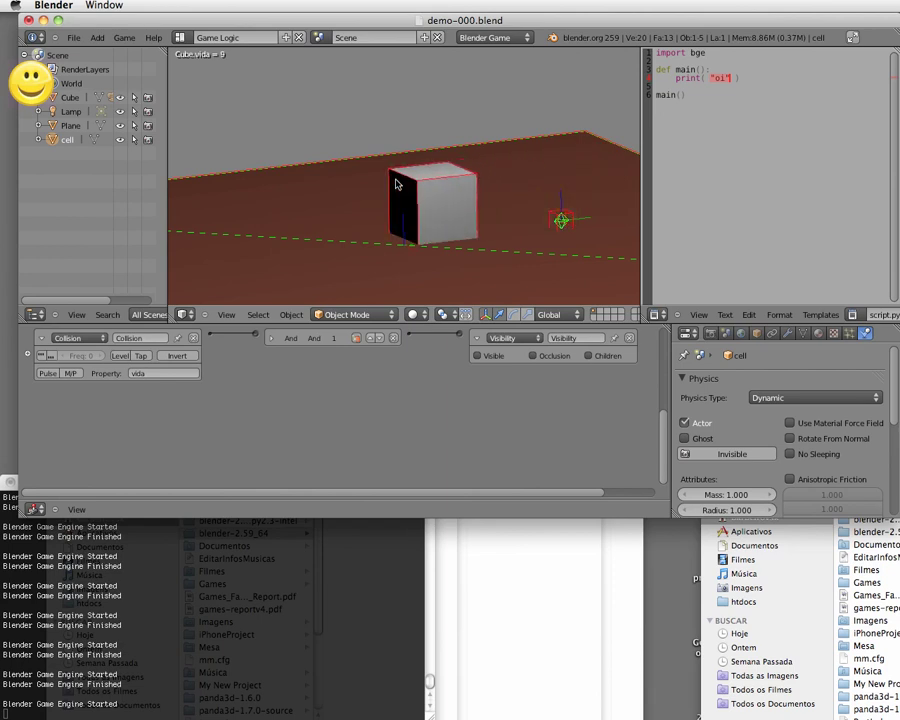
{"action": "key", "text": "Escape"}
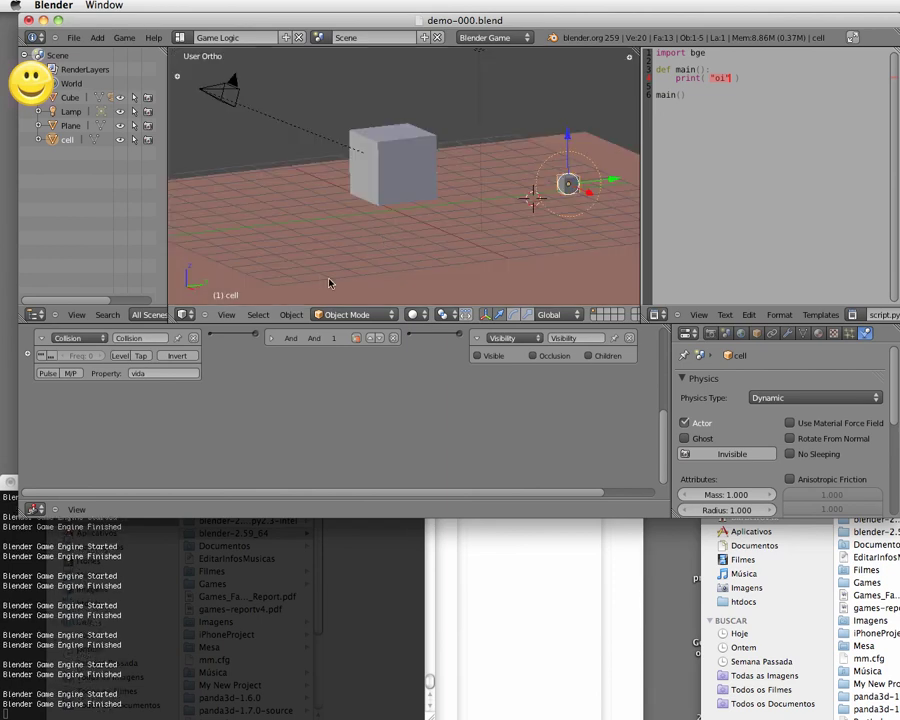
- Clear the property filter of the cube's Collision sensor and test the collision with the cell in a short game run
{"action": "right_click", "coordinate": [405, 172]}
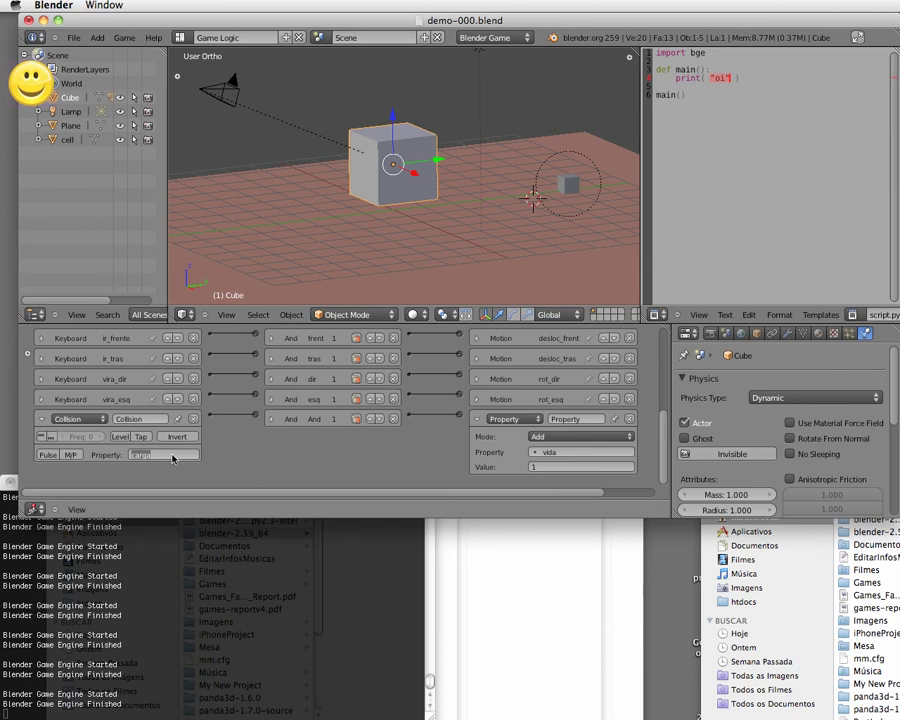
{"action": "left_click", "coordinate": [165, 455]}
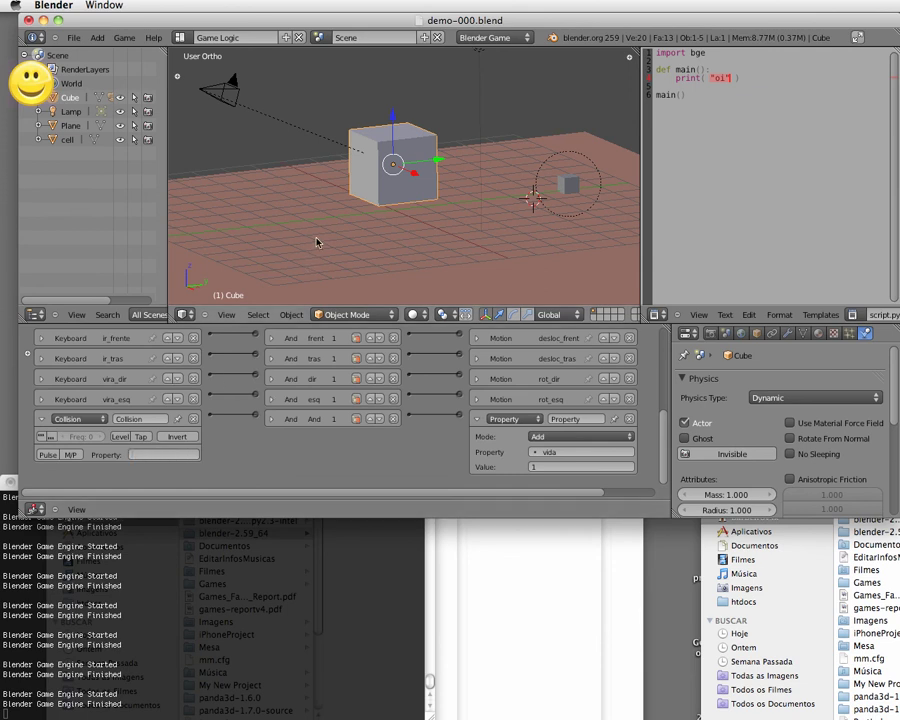
{"action": "key", "text": "p"}
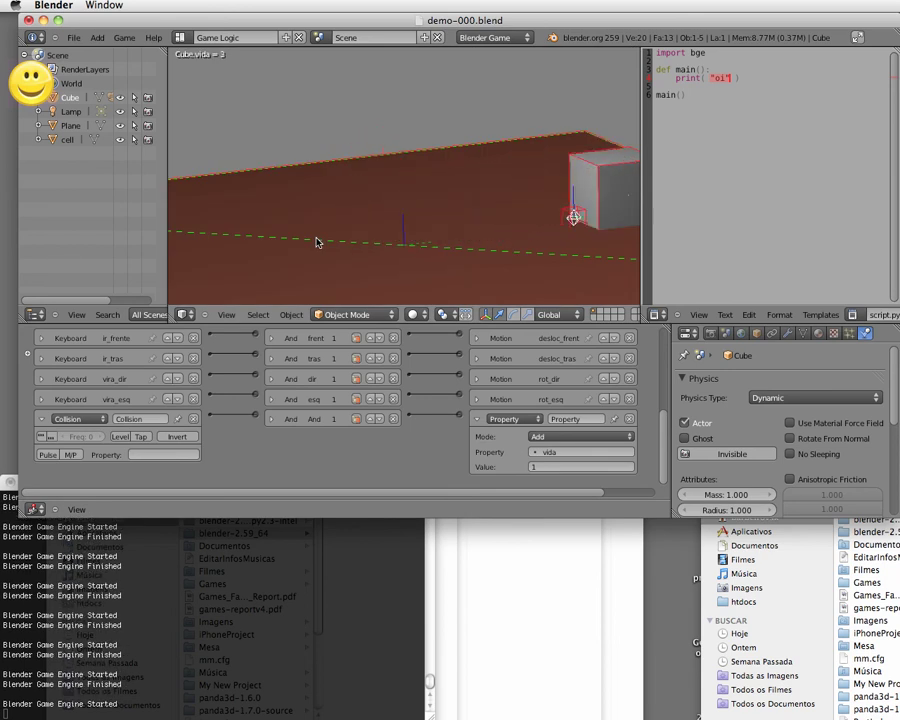
{"action": "key", "text": "Up"}
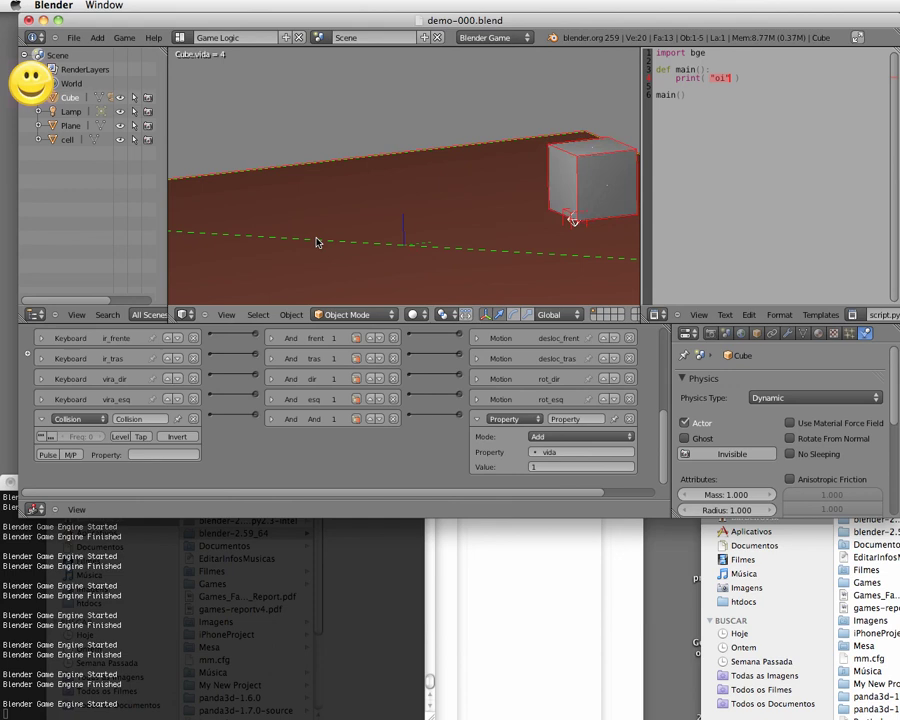
{"action": "key", "text": "Down"}
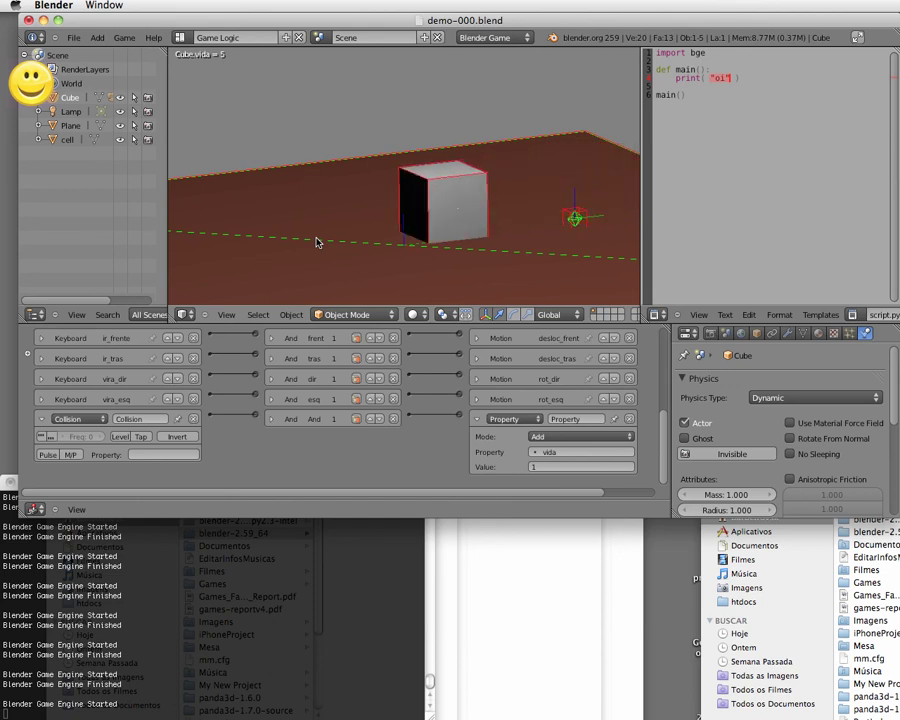
{"action": "key", "text": "Escape"}
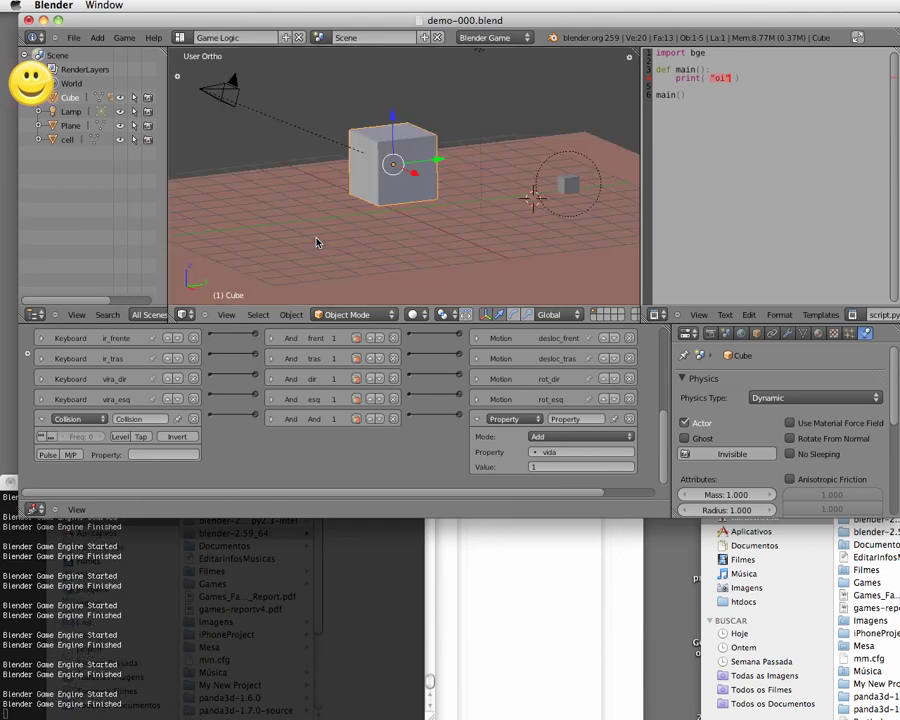
- Put carga back as the cube's Collision sensor property and clear the field again
{"action": "left_click", "coordinate": [172, 454]}
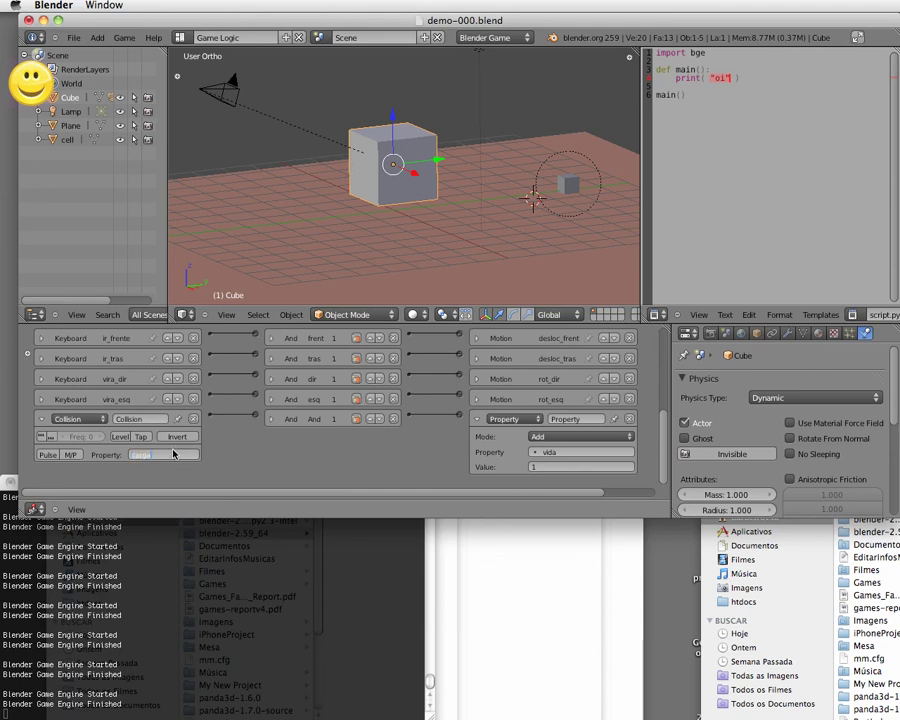
{"action": "key", "text": "Return"}
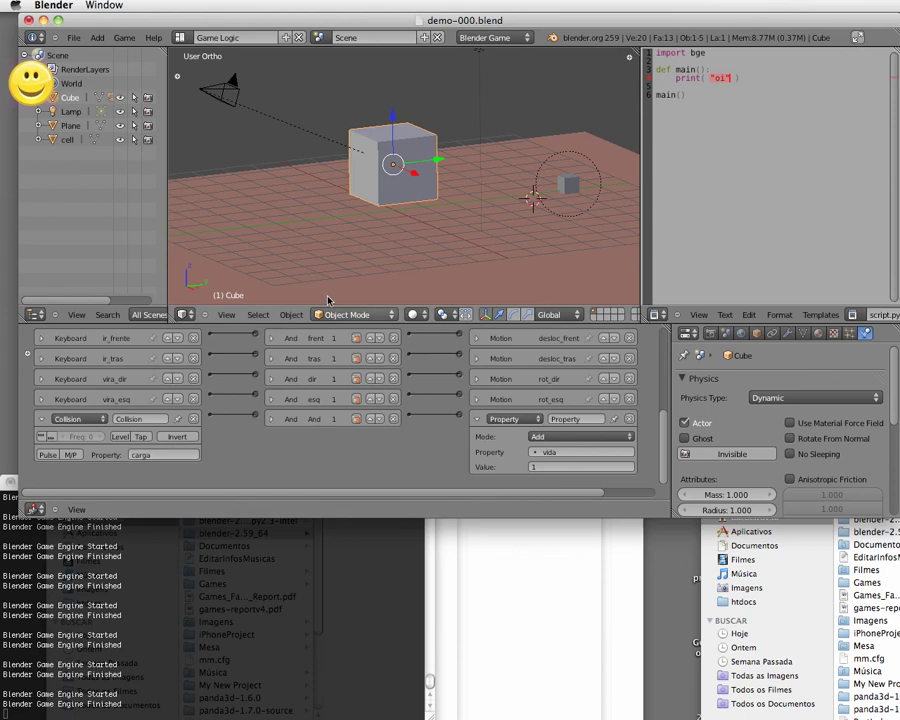
{"action": "left_click", "coordinate": [181, 461]}
{"action": "key", "text": "BackSpace"}
{"action": "key", "text": "Return"}
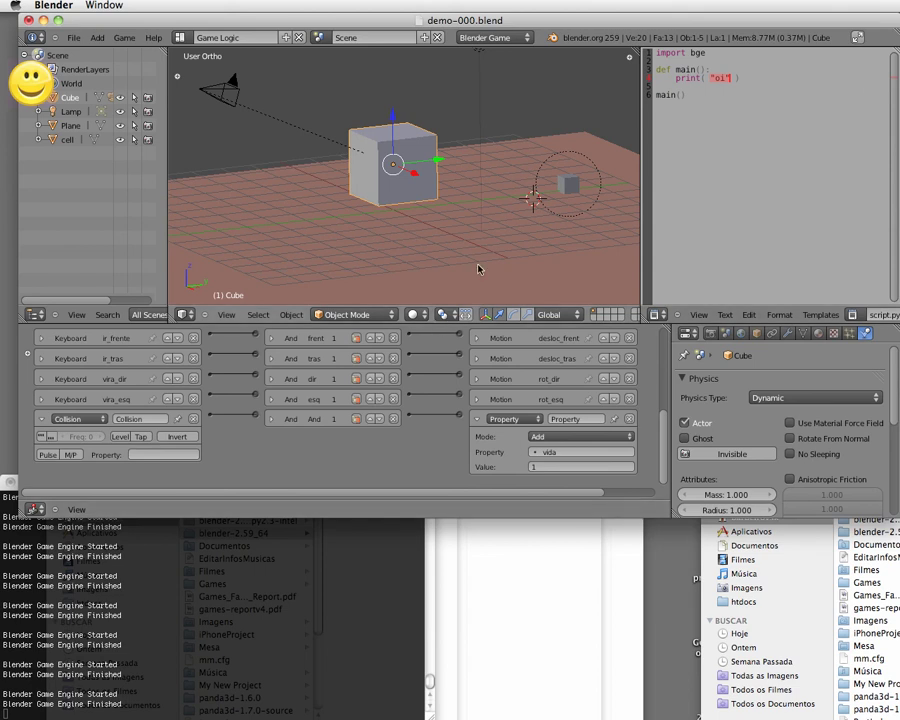
- Set the cell's physics type to Sensor
{"action": "right_click", "coordinate": [565, 187]}
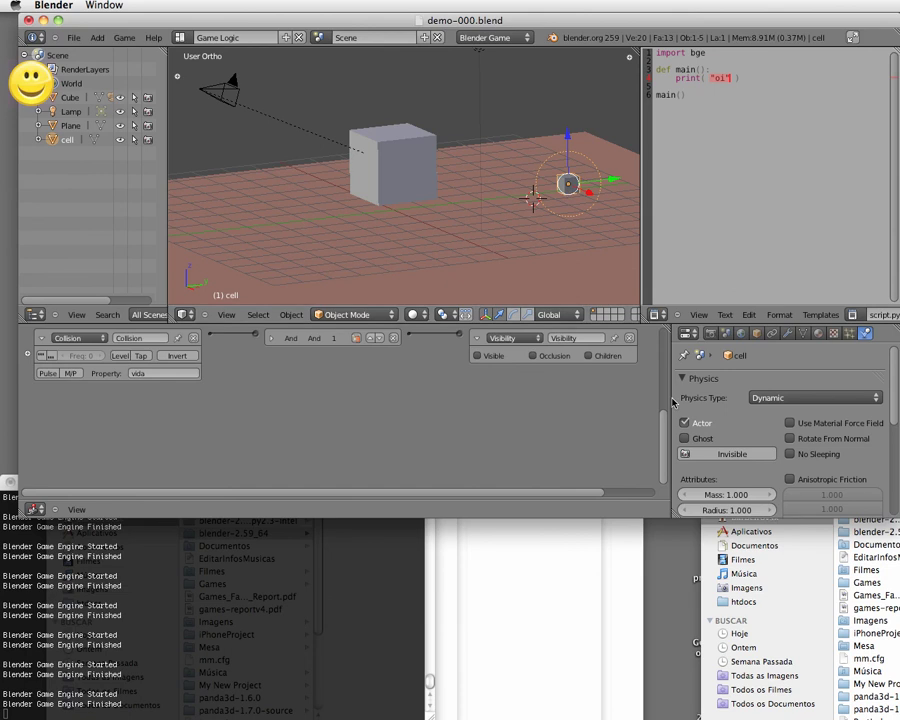
{"action": "left_click", "coordinate": [791, 399]}
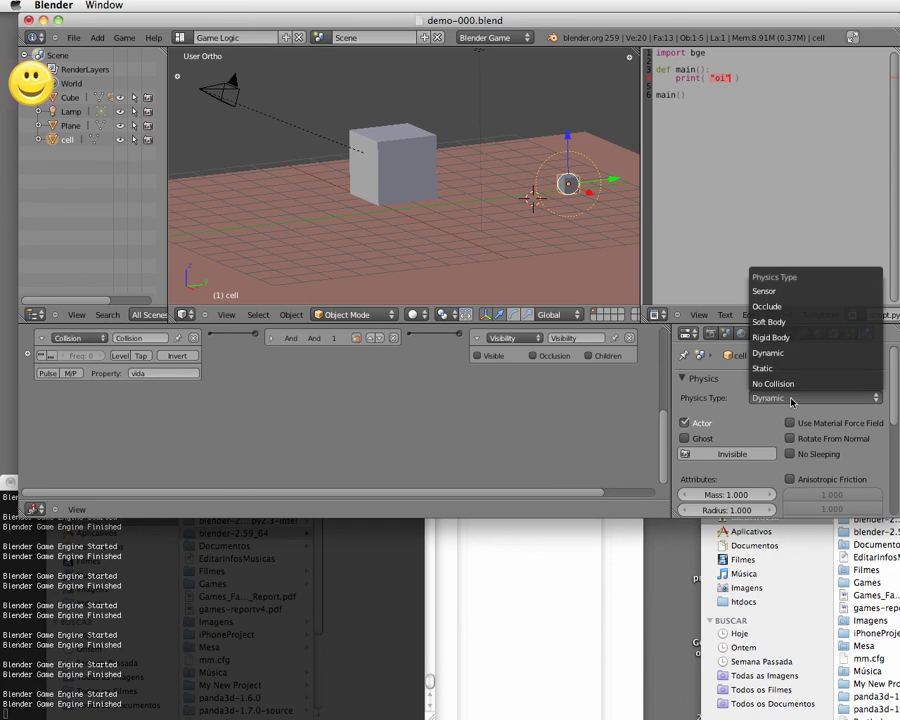
{"action": "left_click", "coordinate": [776, 292]}
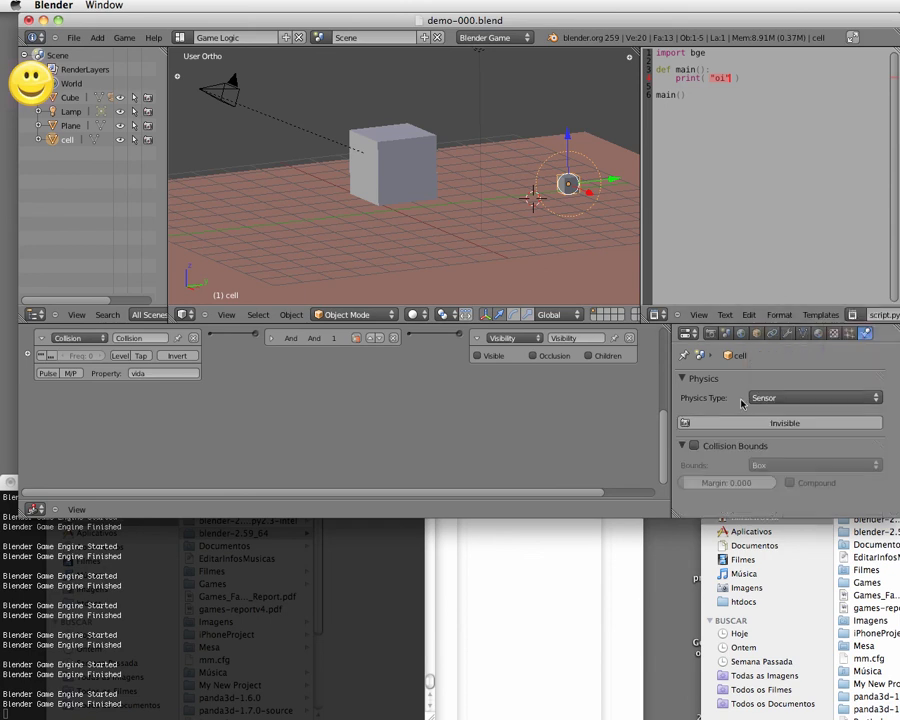
- Test the Sensor cell with the cube's unfiltered Collision sensor by driving the cube into and away from it in a game run
{"action": "right_click", "coordinate": [395, 197]}
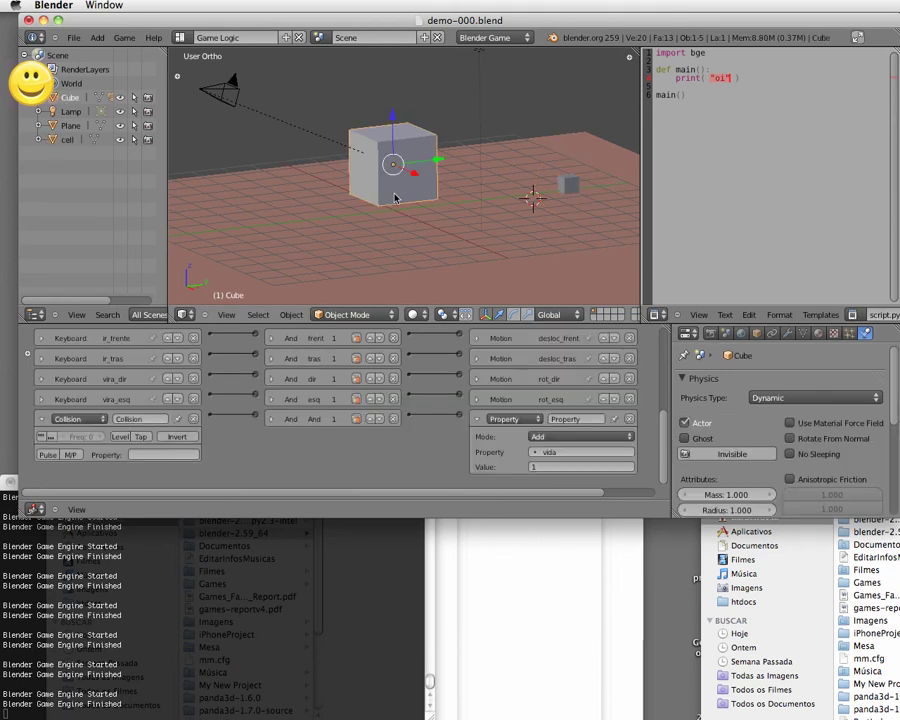
{"action": "key", "text": "p"}
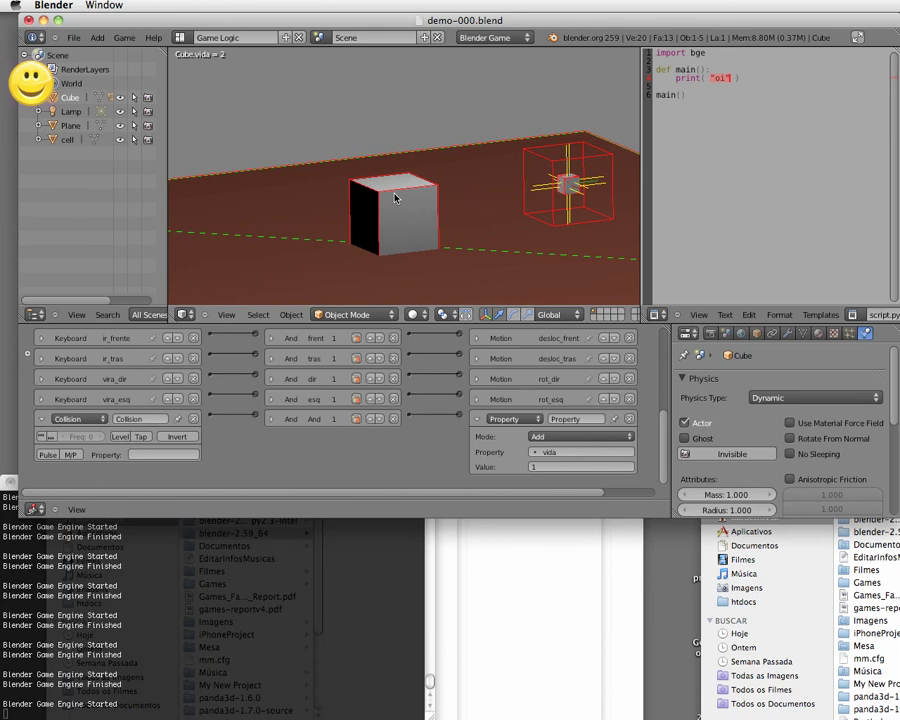
{"action": "key", "text": "Up"}
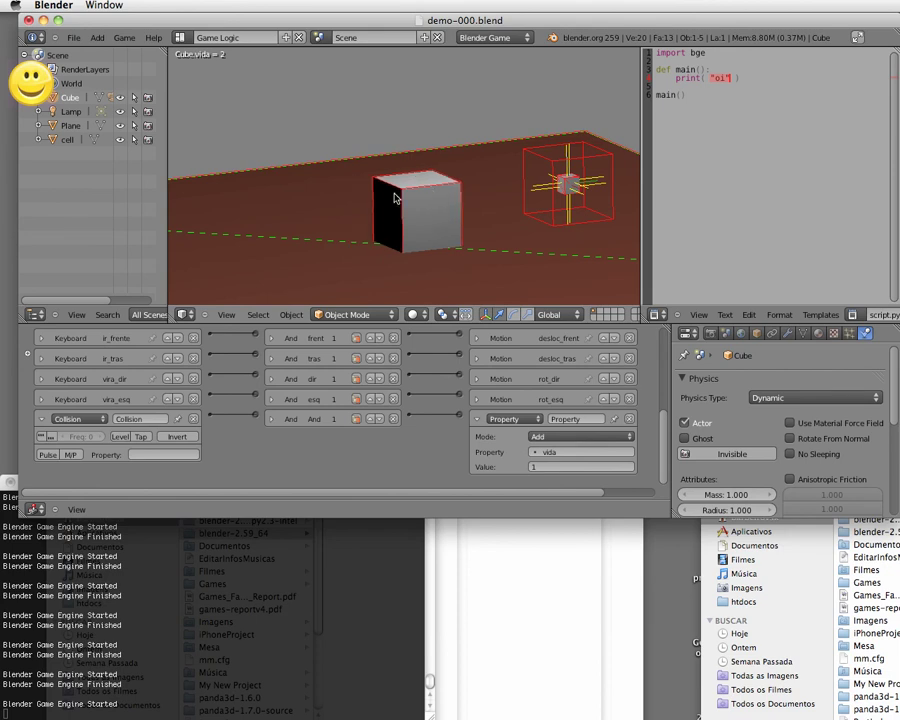
{"action": "key", "text": "Down"}
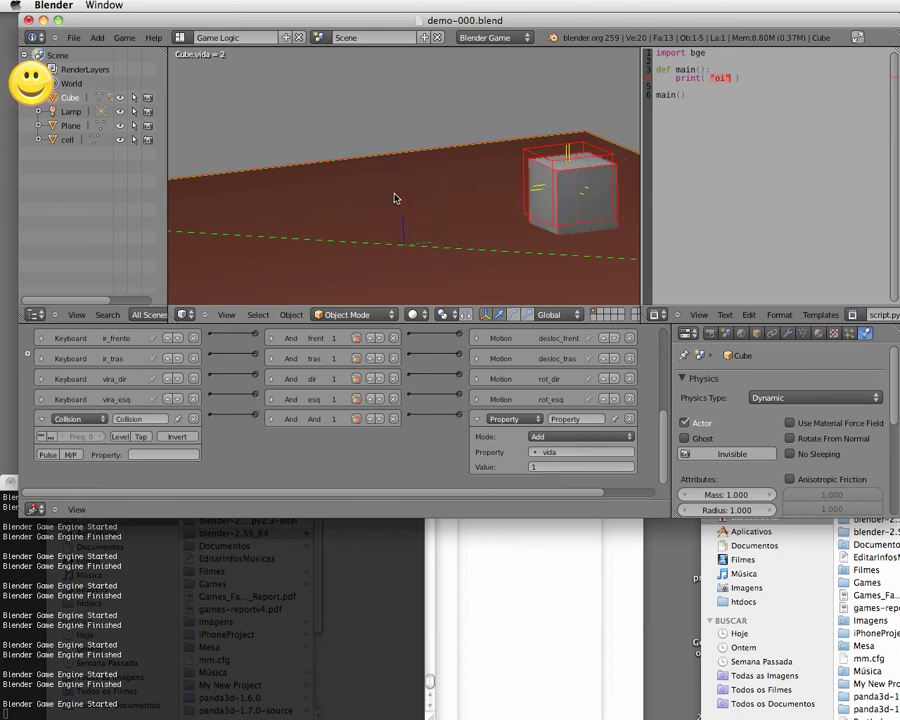
{"action": "key", "text": "Up"}
{"action": "key", "text": "Down"}
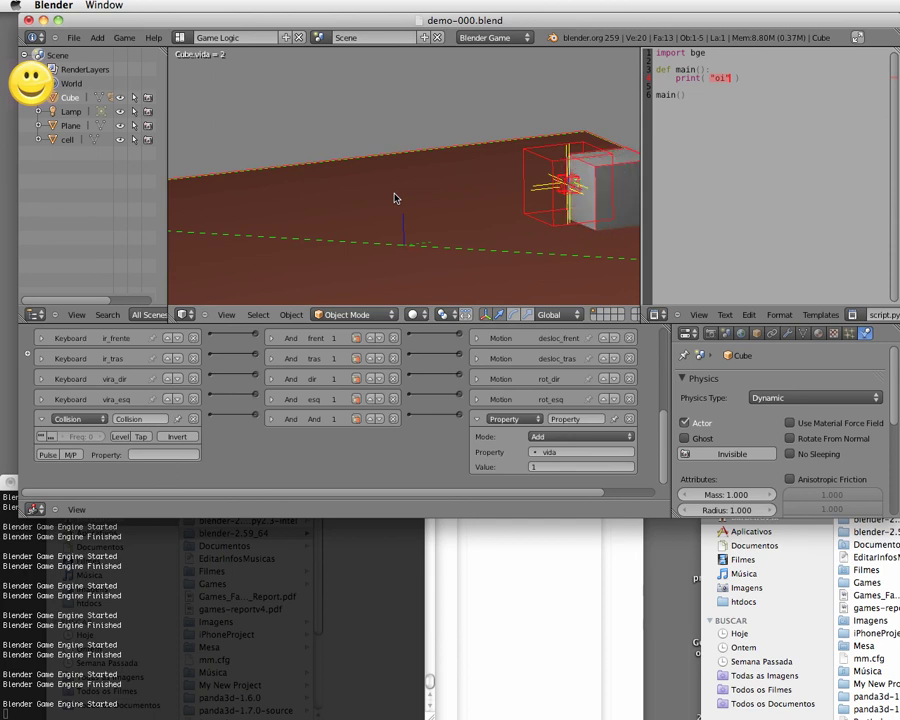
{"action": "key", "text": "Up"}
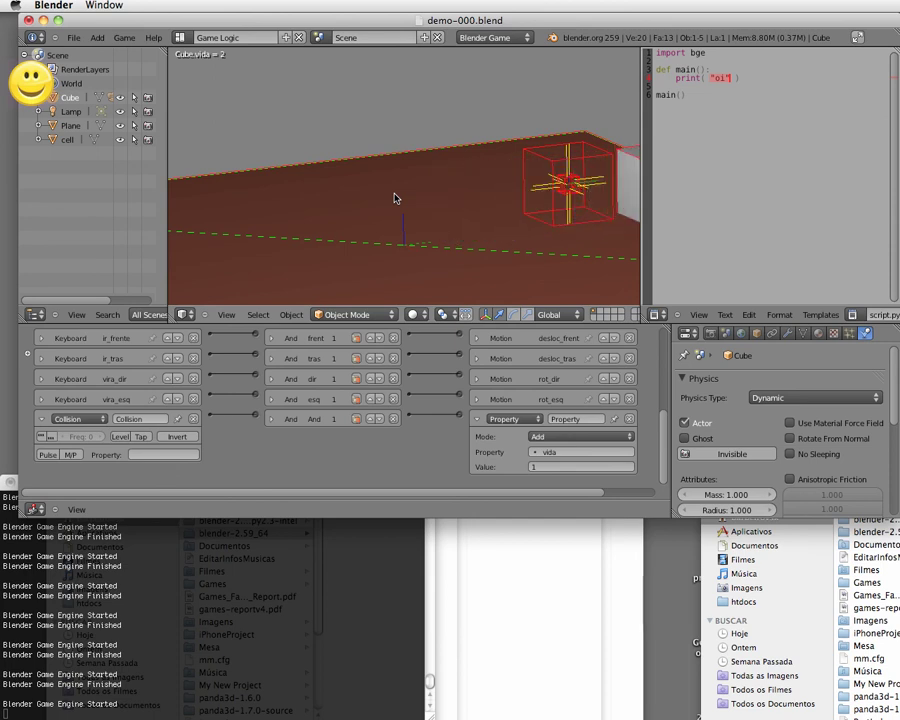
{"action": "key", "text": "Down"}
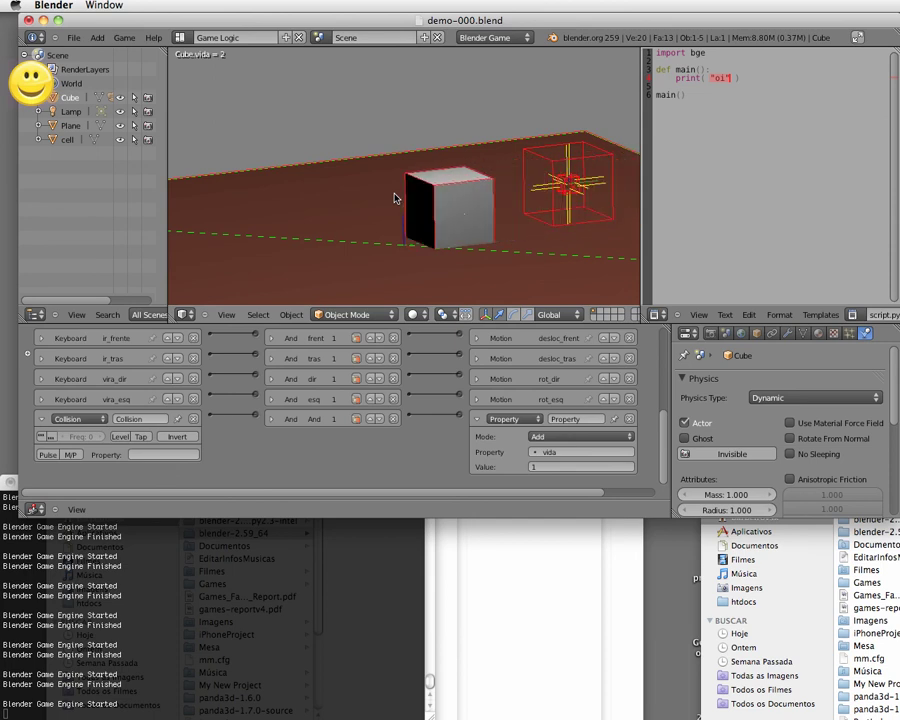
{"action": "key", "text": "Escape"}
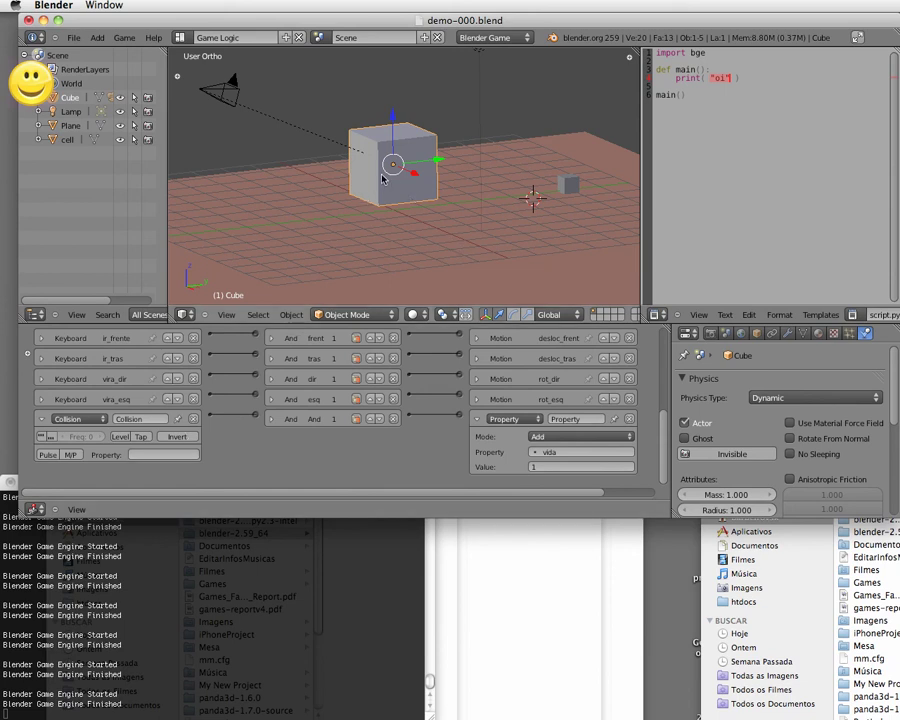
- Set the property filter of the cube's Collision sensor to carga and check the cell's logic and physics settings
{"action": "left_click", "coordinate": [178, 455]}
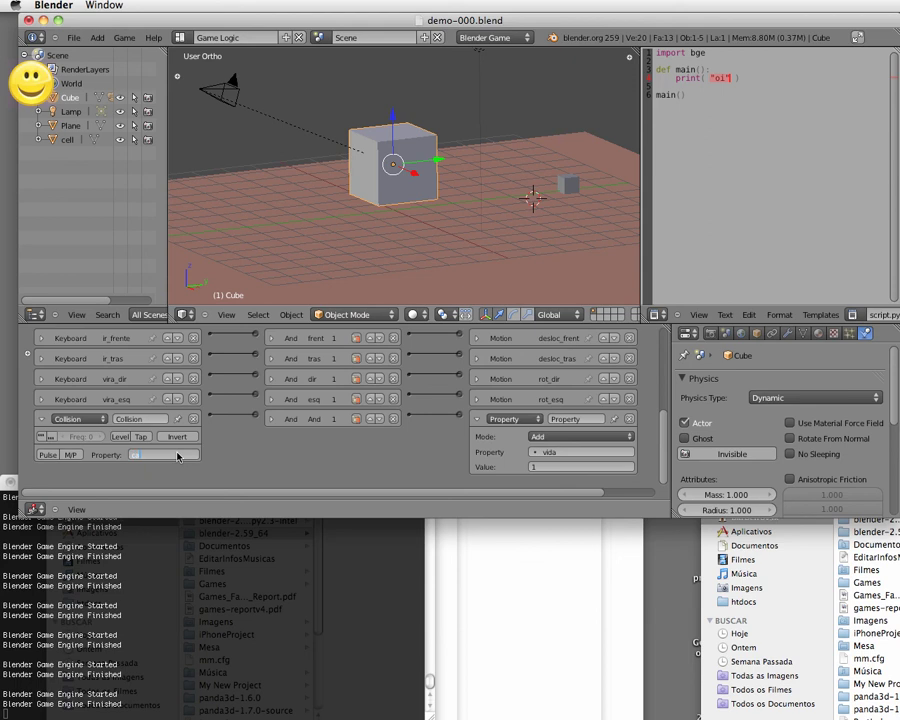
{"action": "key", "text": "Return"}
{"action": "right_click", "coordinate": [566, 184]}
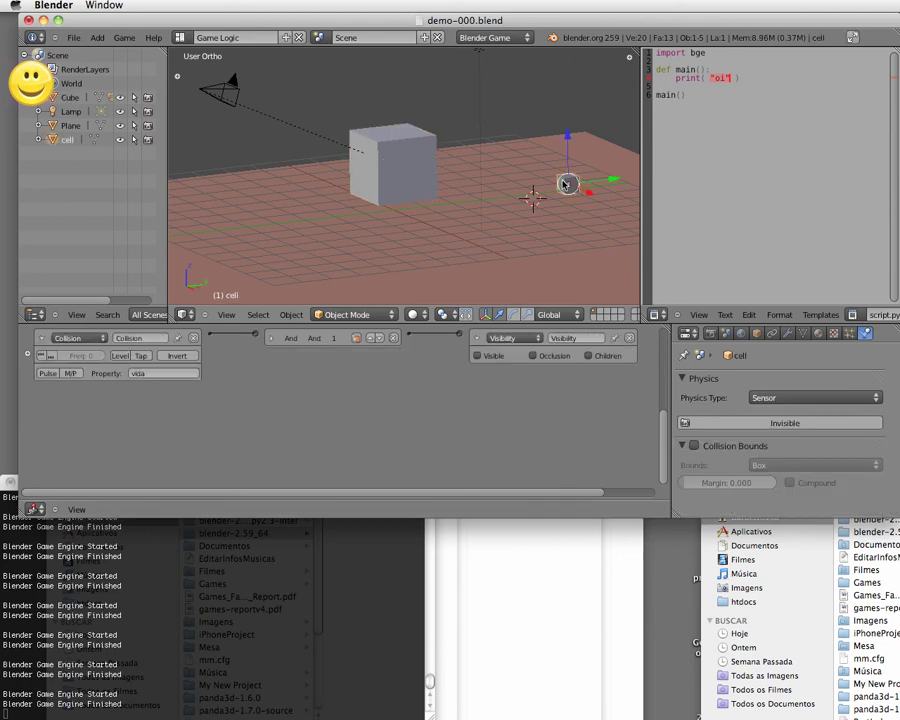
{"action": "right_click", "coordinate": [379, 186]}
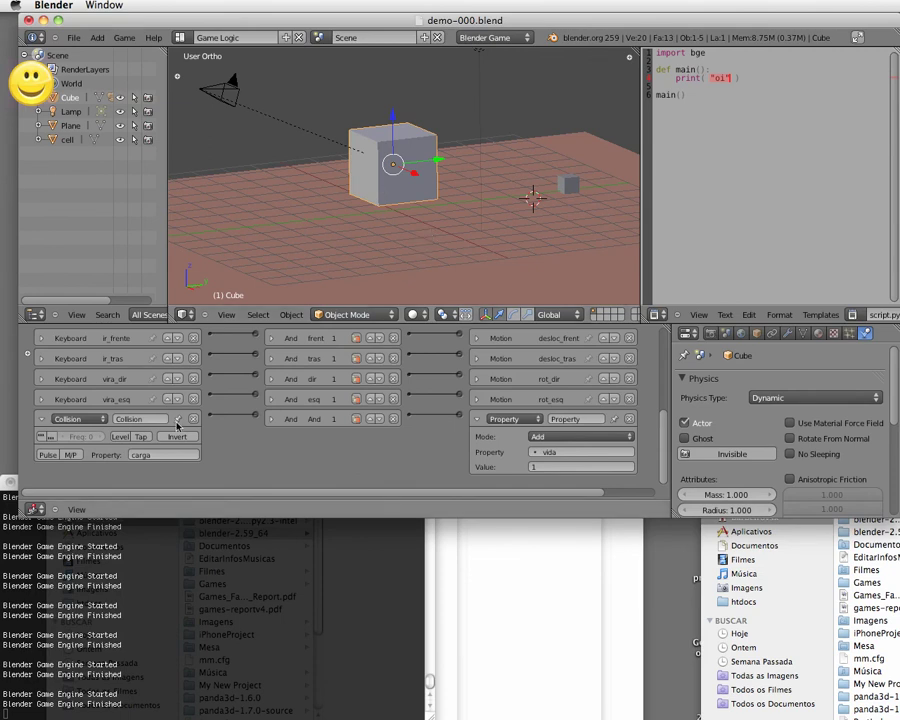
- Test the carga filter against the Sensor cell by moving the cube back and forth through it in a game run
{"action": "key", "text": "p"}
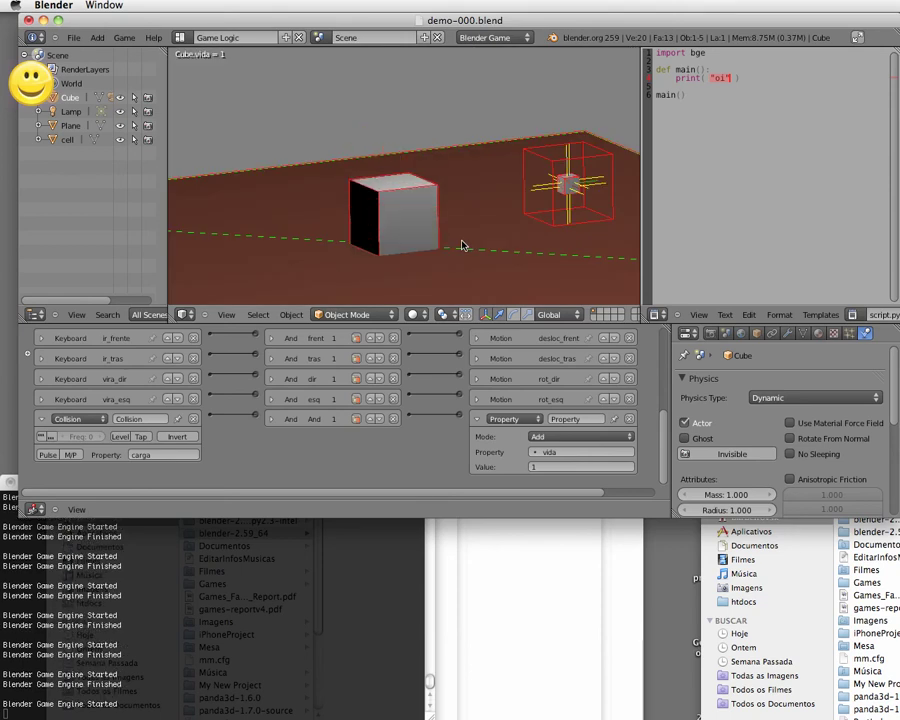
{"action": "key", "text": "Up"}
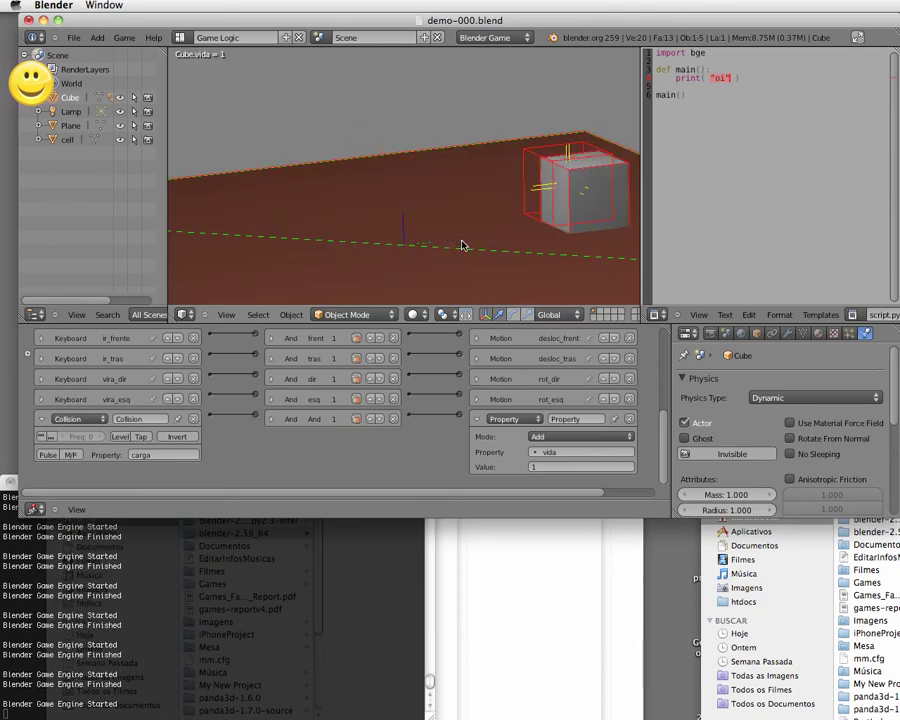
{"action": "key", "text": "Down"}
{"action": "key", "text": "Up"}
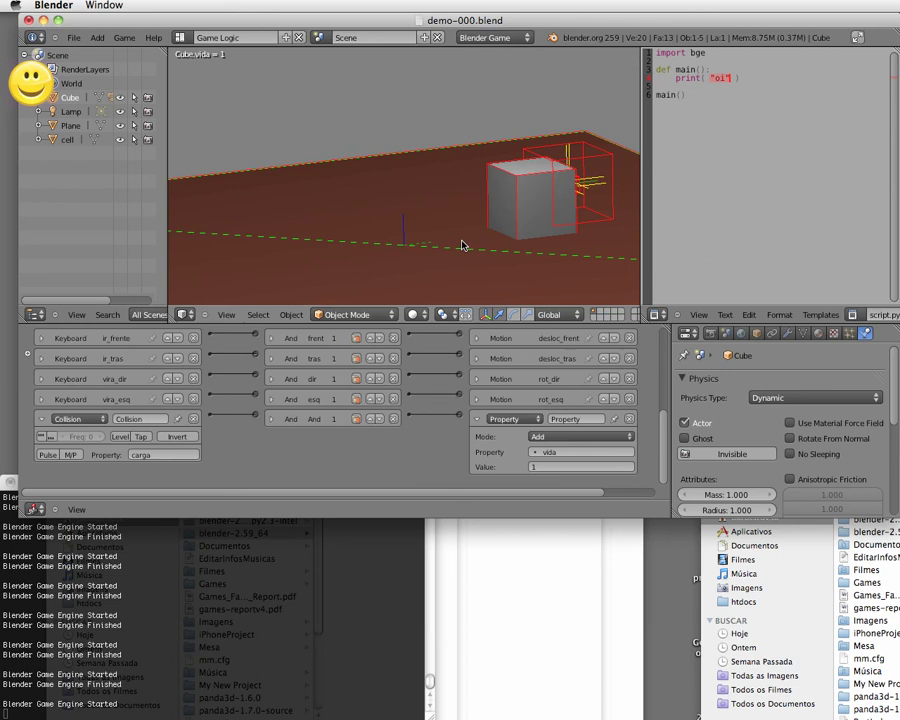
{"action": "key", "text": "Down"}
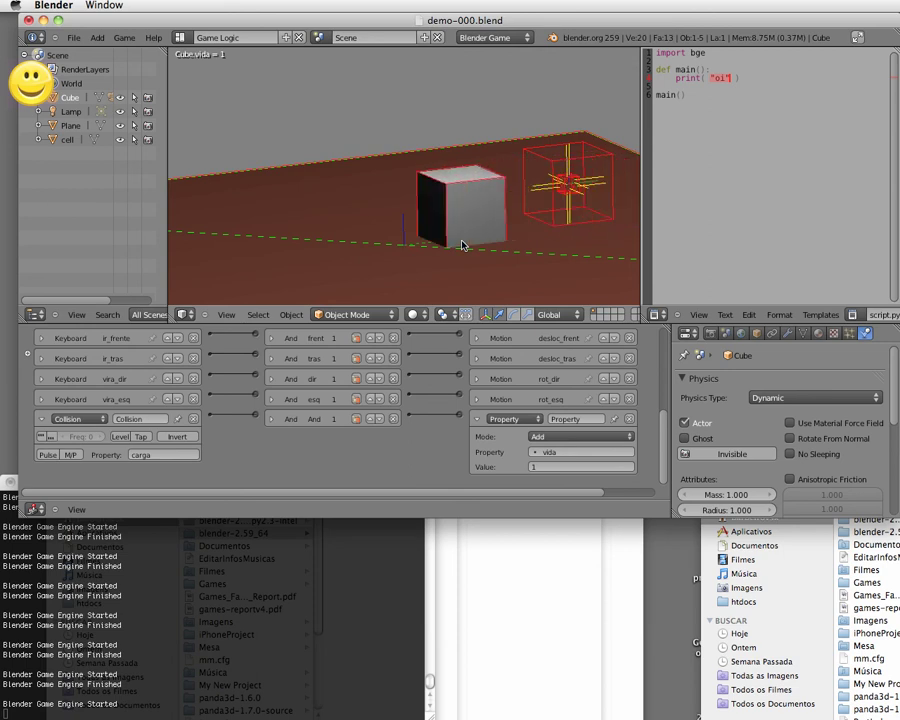
{"action": "key", "text": "Escape"}
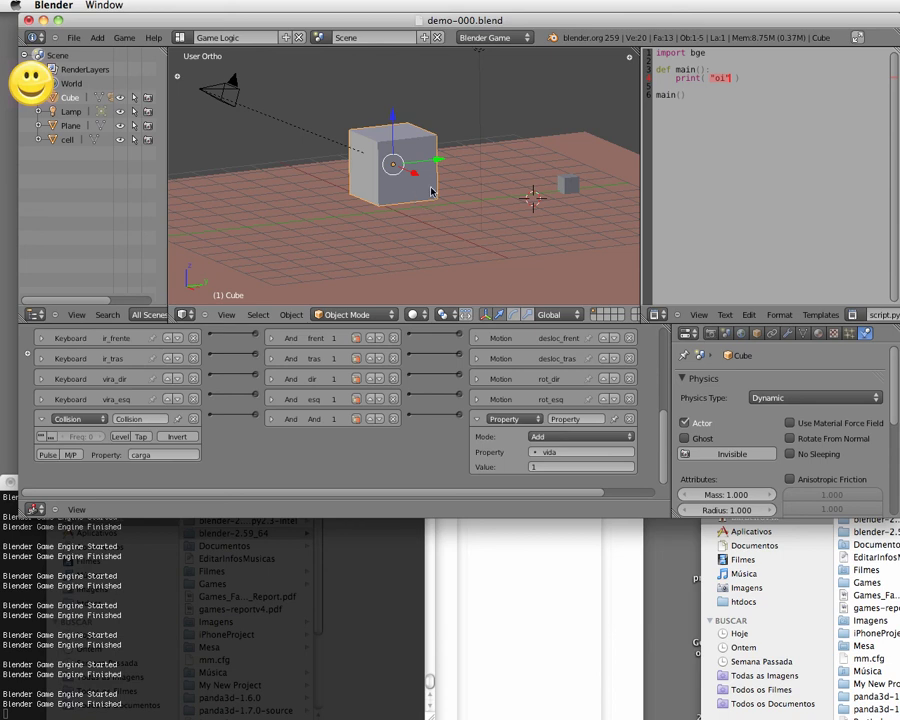
- Set the cell's physics type to Static
{"action": "right_click", "coordinate": [568, 185]}
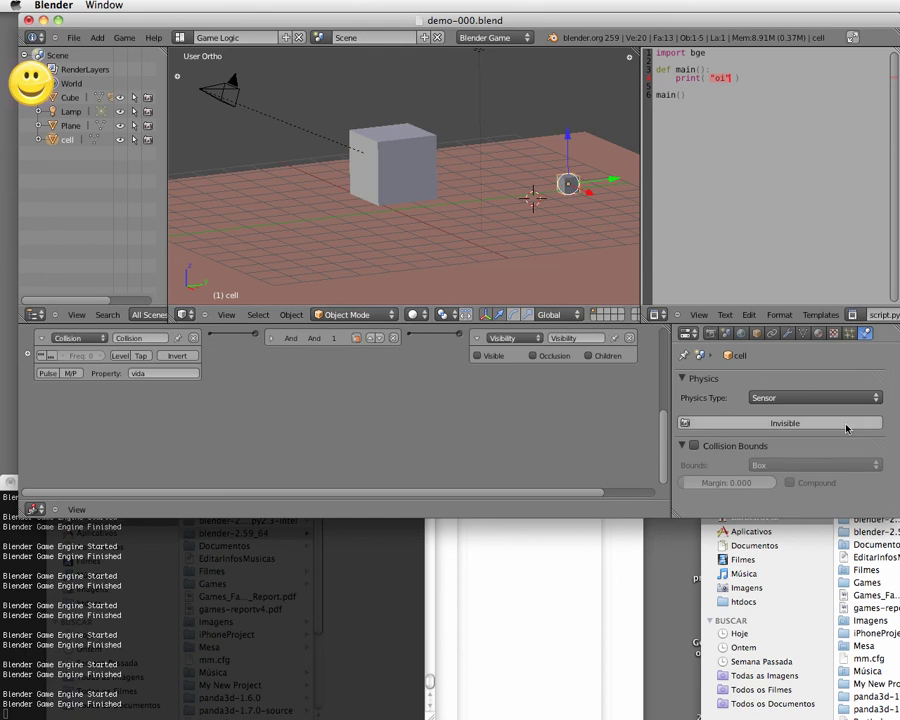
{"action": "right_click", "coordinate": [405, 166]}
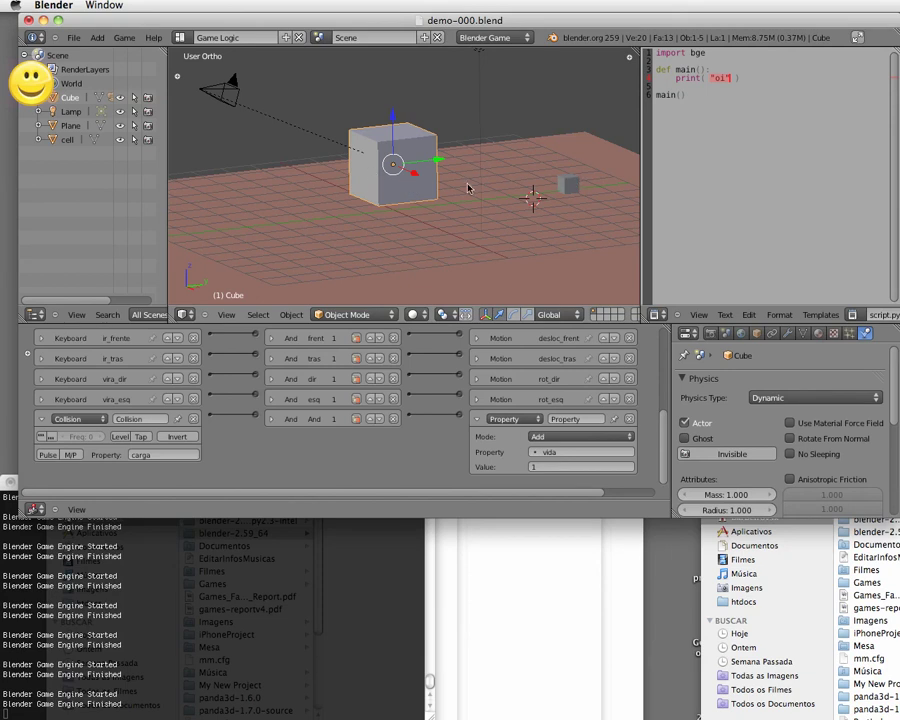
{"action": "right_click", "coordinate": [570, 183]}
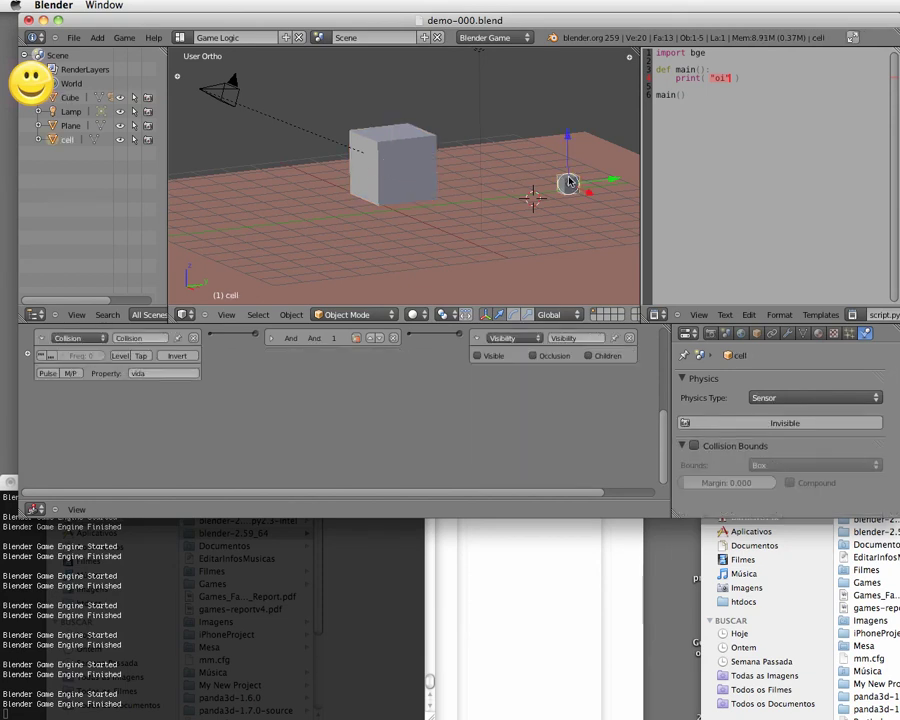
{"action": "left_click", "coordinate": [775, 398]}
{"action": "left_click", "coordinate": [771, 370]}
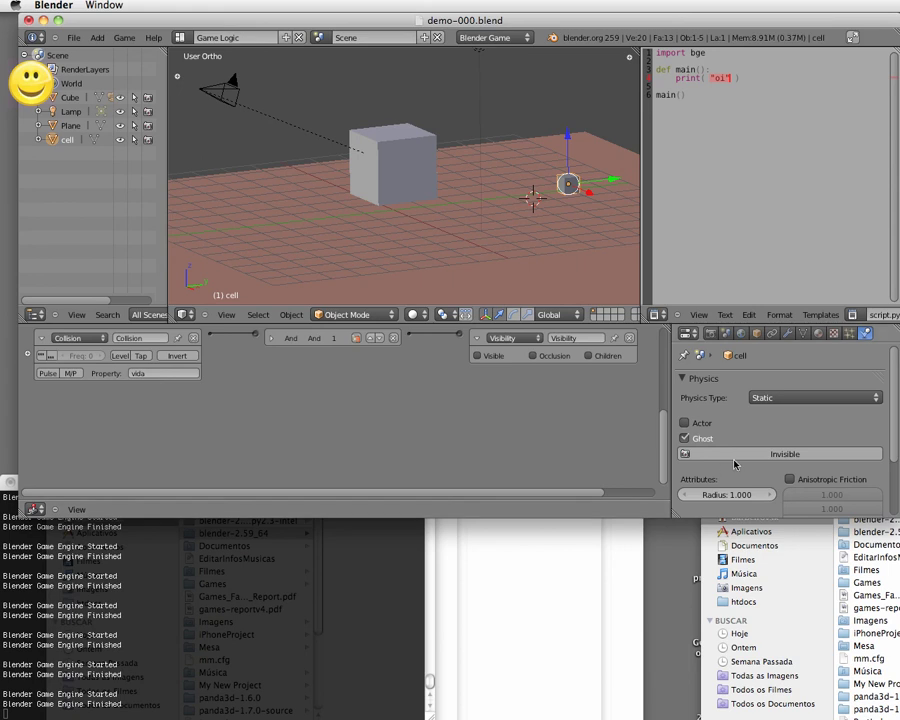
- Test the cube's collision with the Static cell in a short game run and stop it
{"action": "right_click", "coordinate": [425, 165]}
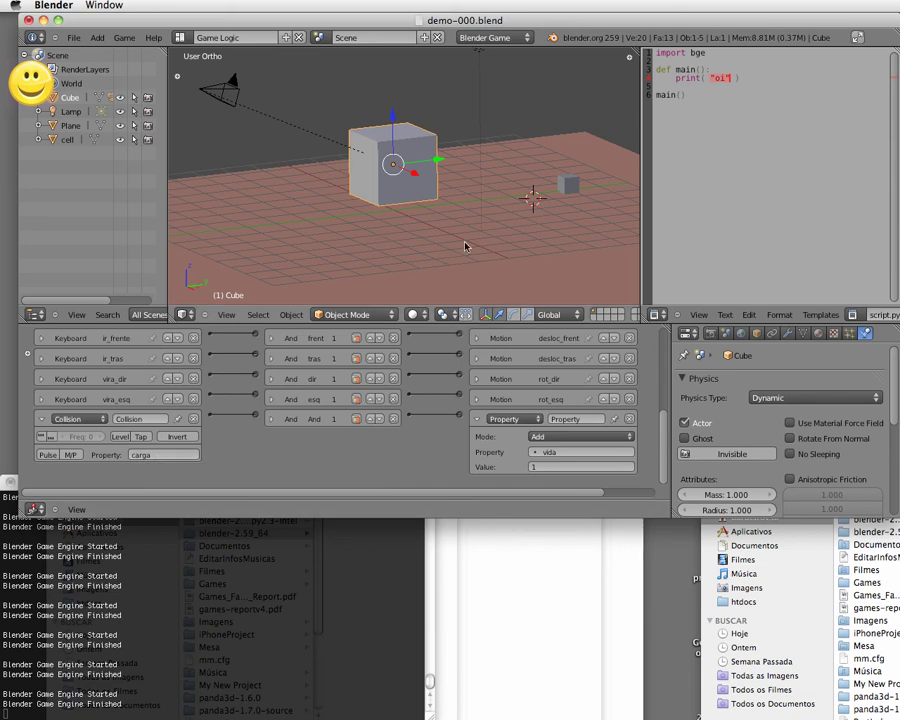
{"action": "key", "text": "p"}
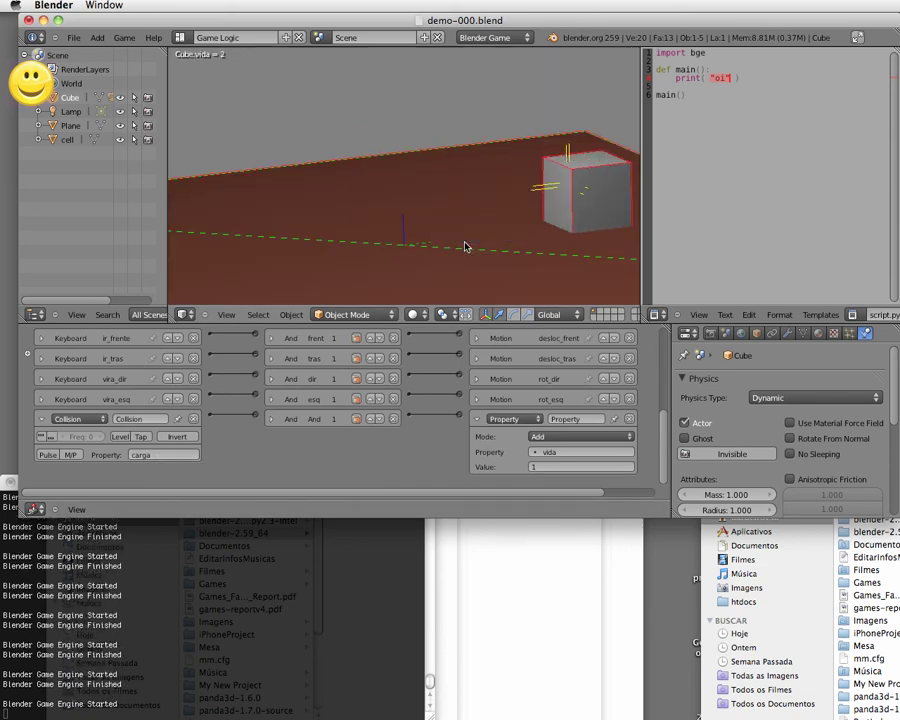
{"action": "key", "text": "Escape"}
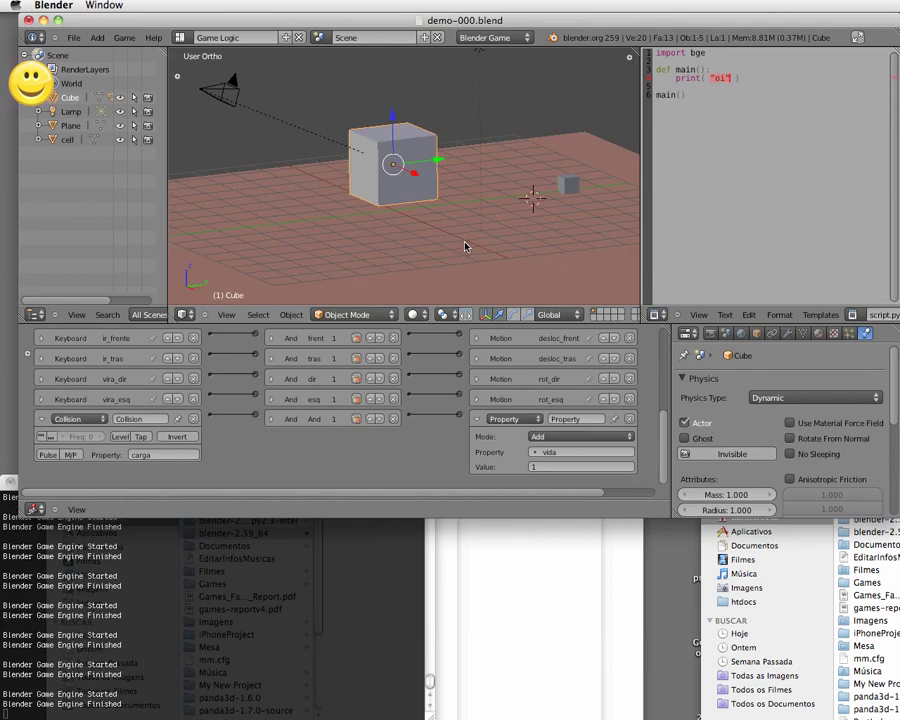
- Review the cell's physics type options, keeping Static, and compare the collision logic of the cube and the cell
{"action": "right_click", "coordinate": [566, 190]}
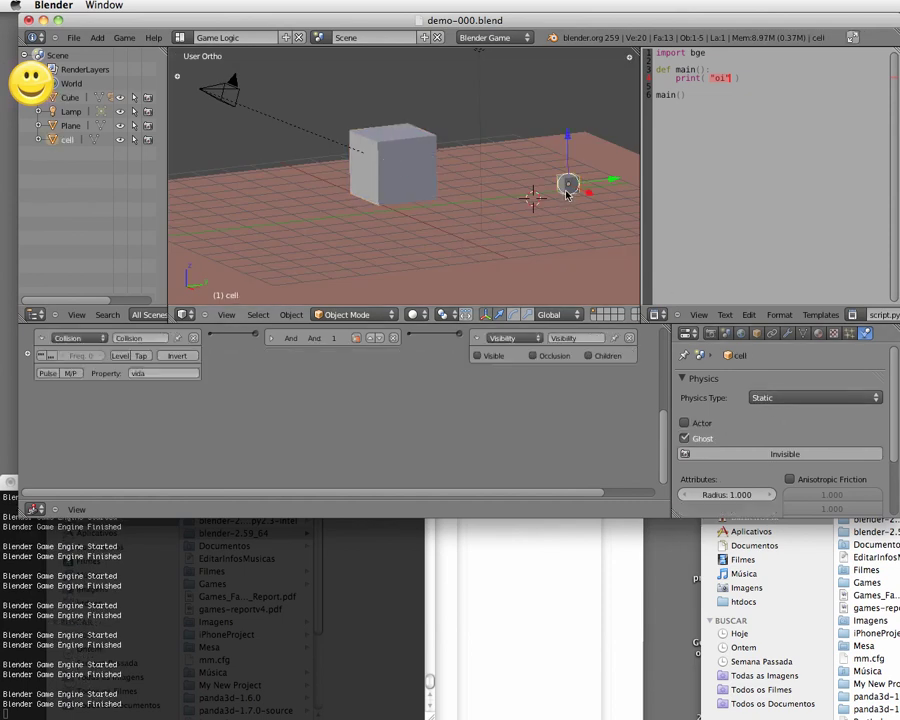
{"action": "left_click", "coordinate": [762, 398]}
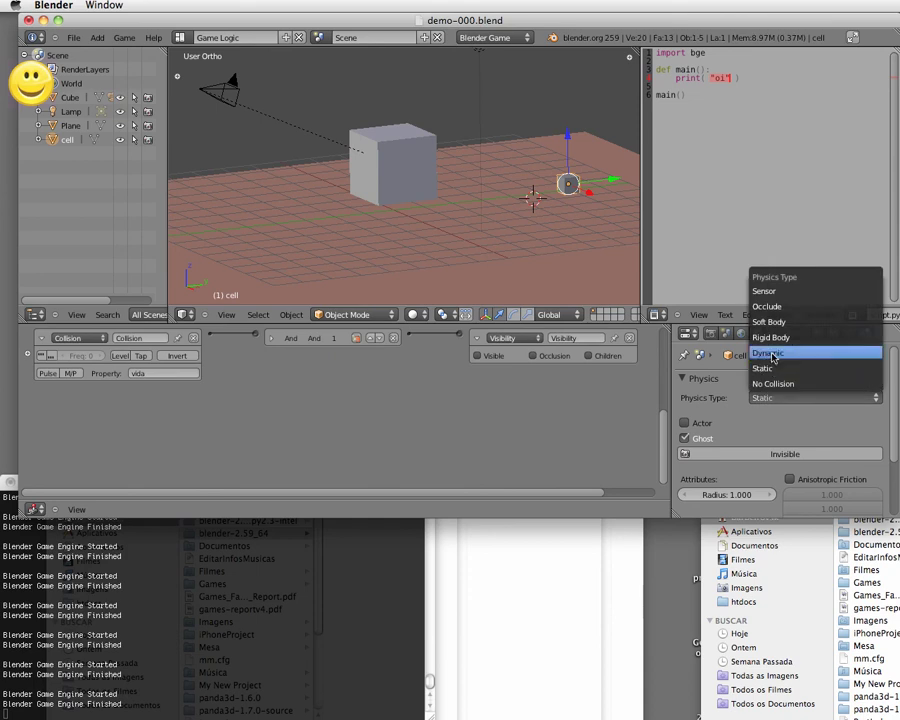
{"action": "left_click", "coordinate": [766, 369]}
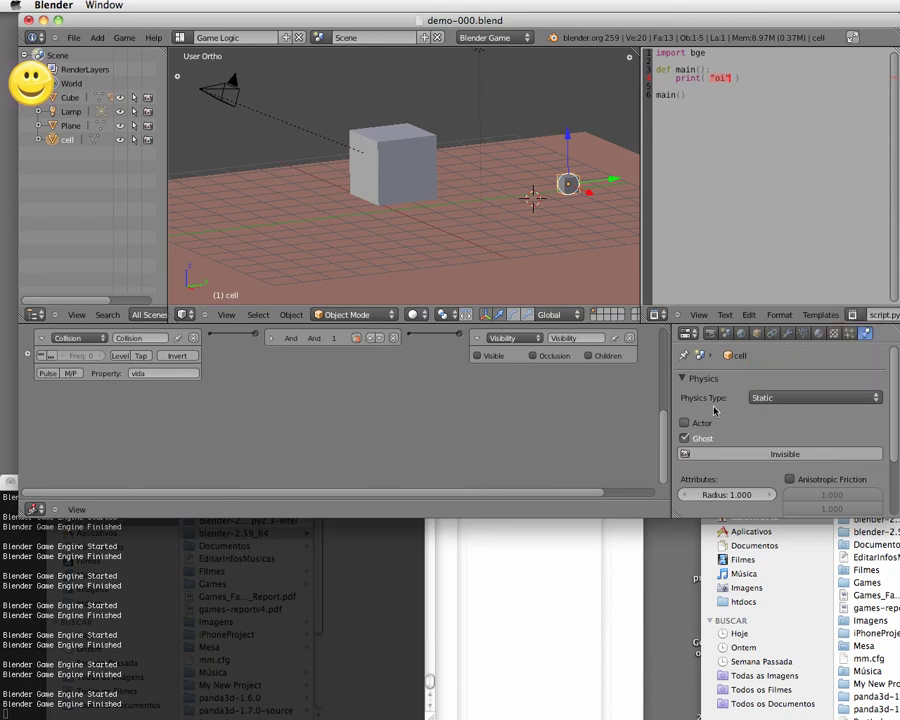
{"action": "right_click", "coordinate": [378, 185]}
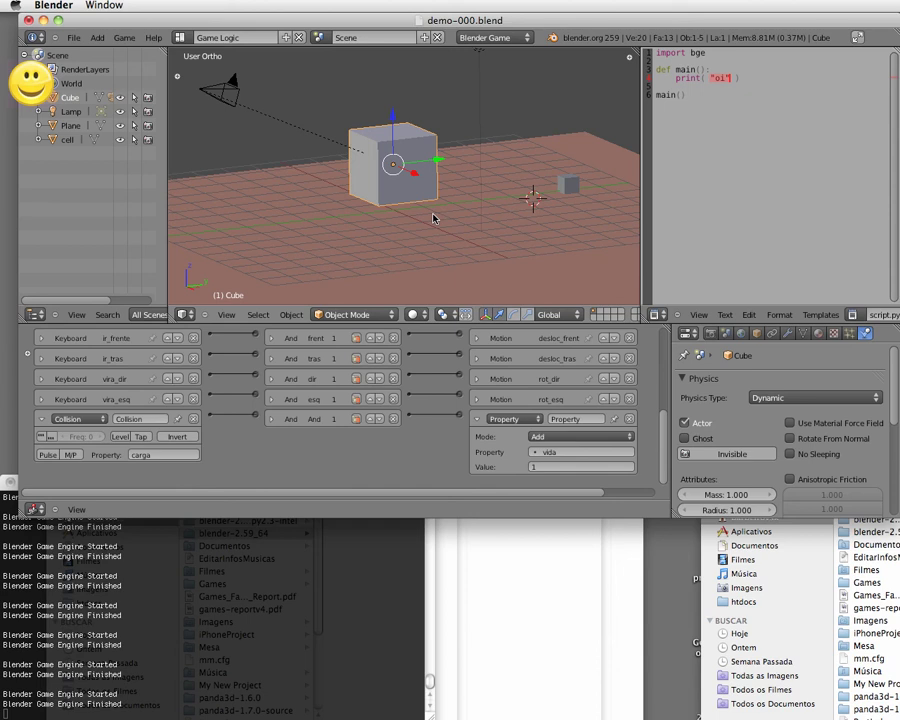
{"action": "right_click", "coordinate": [565, 186]}
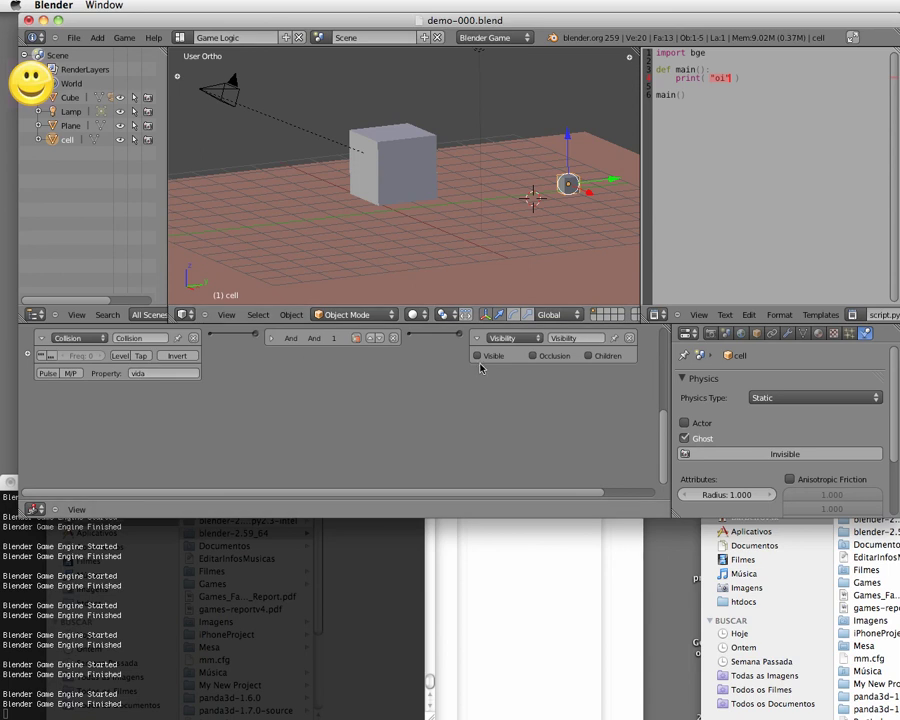
{"action": "right_click", "coordinate": [384, 190]}
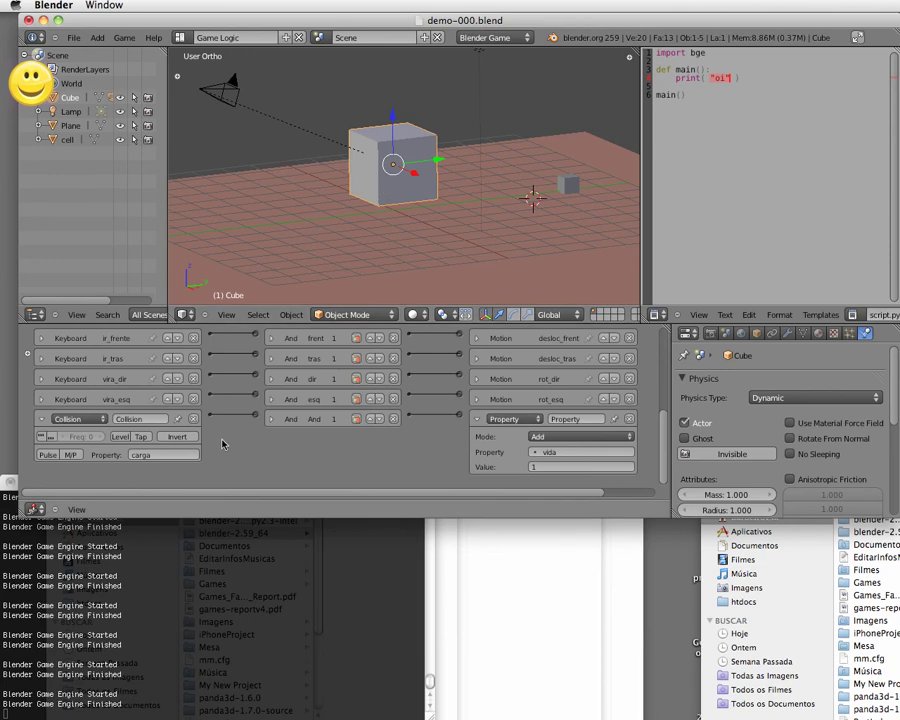
{"action": "right_click", "coordinate": [570, 184]}
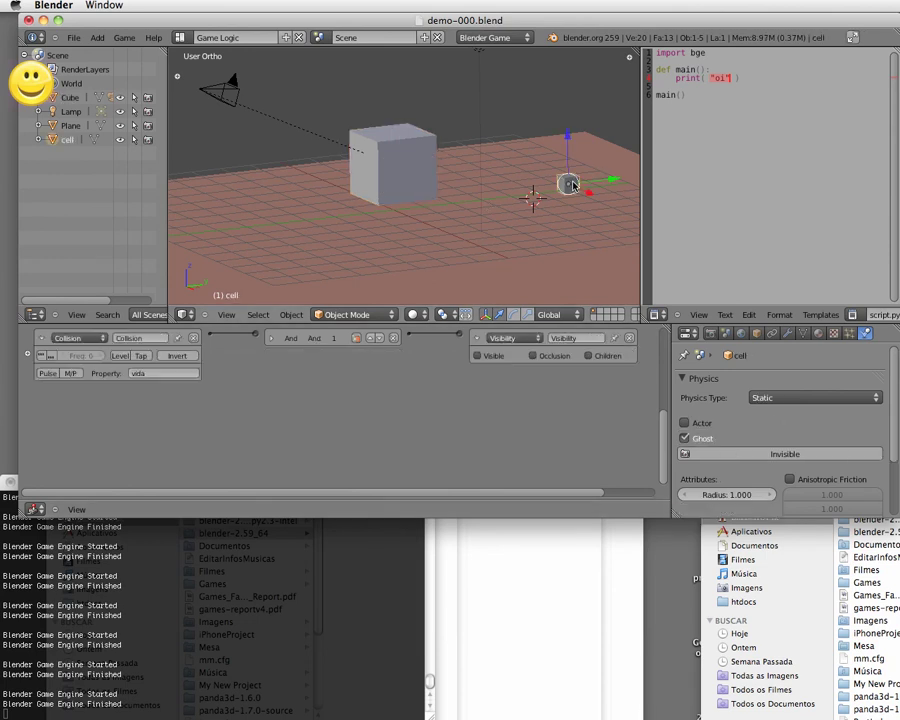
- Run the game and move the cube repeatedly back and forth through the Static cell to check its vida counter, then stop
{"action": "right_click", "coordinate": [416, 182]}
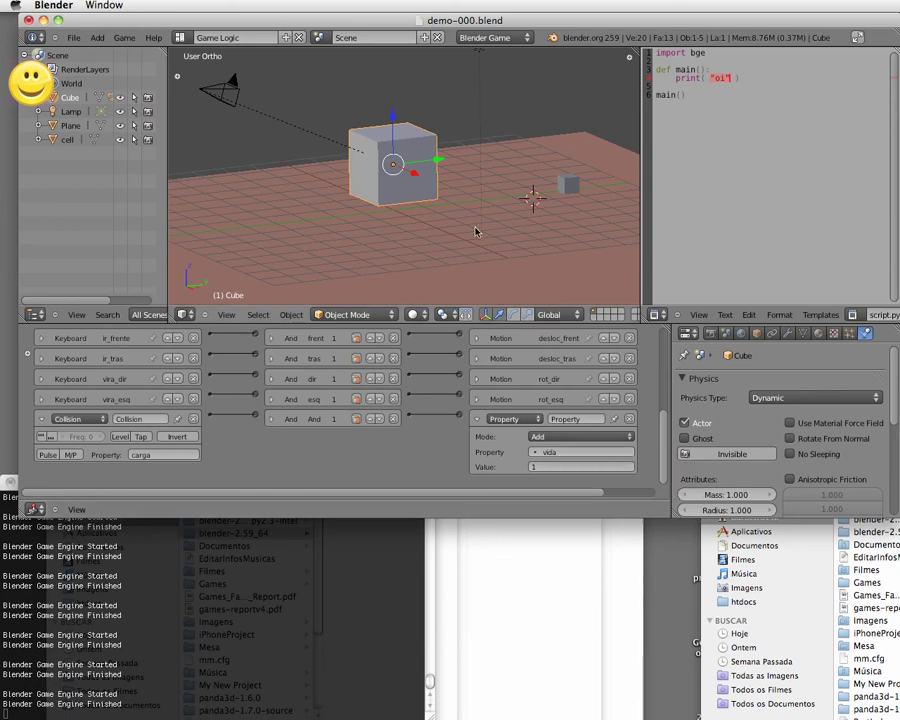
{"action": "key", "text": "p"}
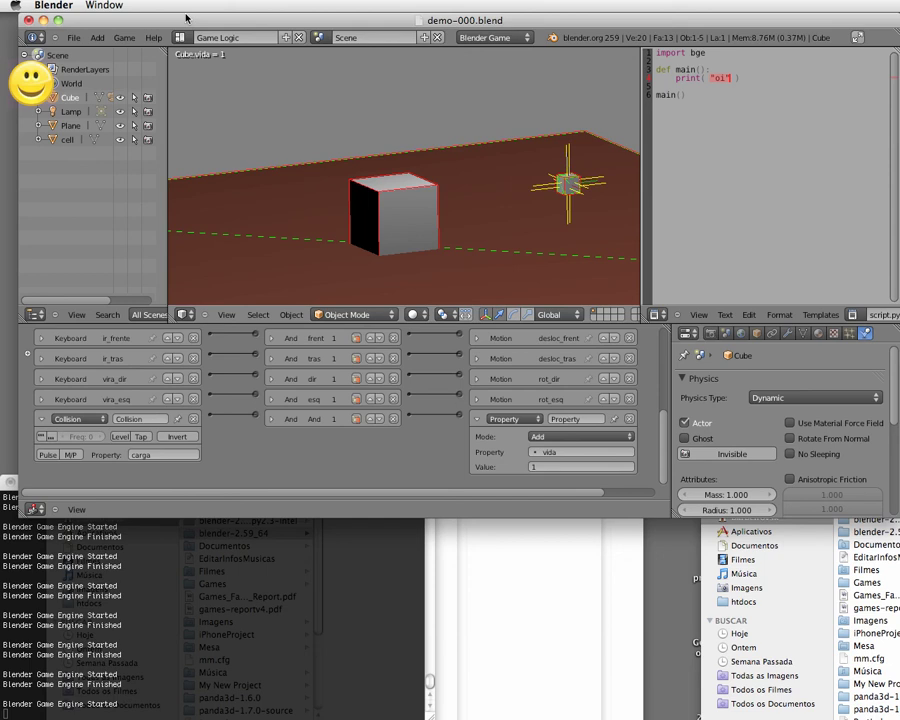
{"action": "key", "text": "Up"}
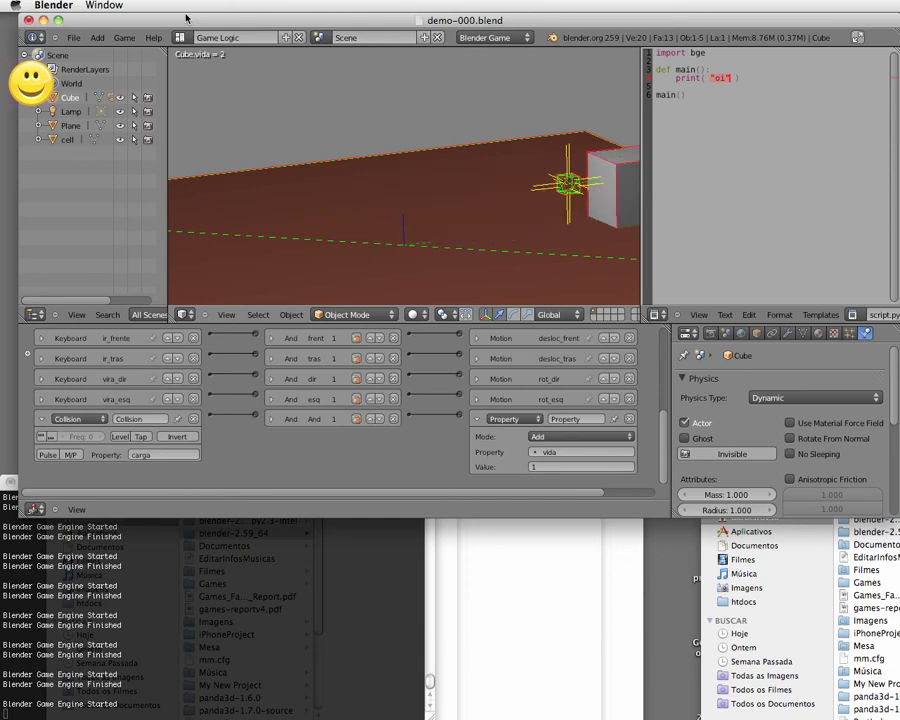
{"action": "key", "text": "Down"}
{"action": "key", "text": "Up"}
{"action": "key", "text": "Down"}
{"action": "key", "text": "Up"}
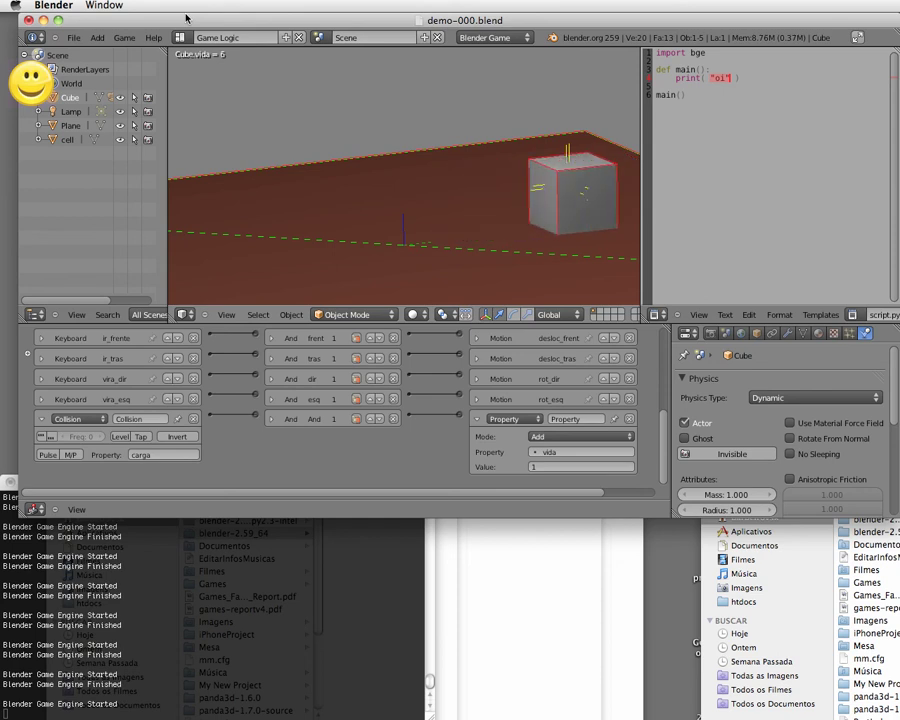
{"action": "key", "text": "Down"}
{"action": "key", "text": "Up"}
{"action": "key", "text": "Down"}
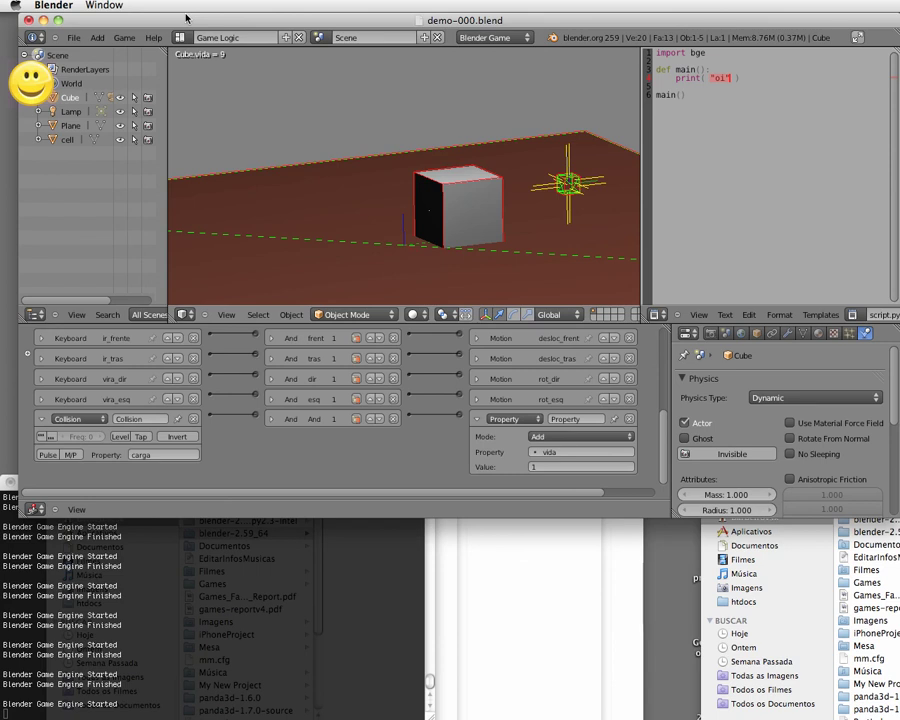
{"action": "key", "text": "Up"}
{"action": "key", "text": "Down"}
{"action": "key", "text": "Up"}
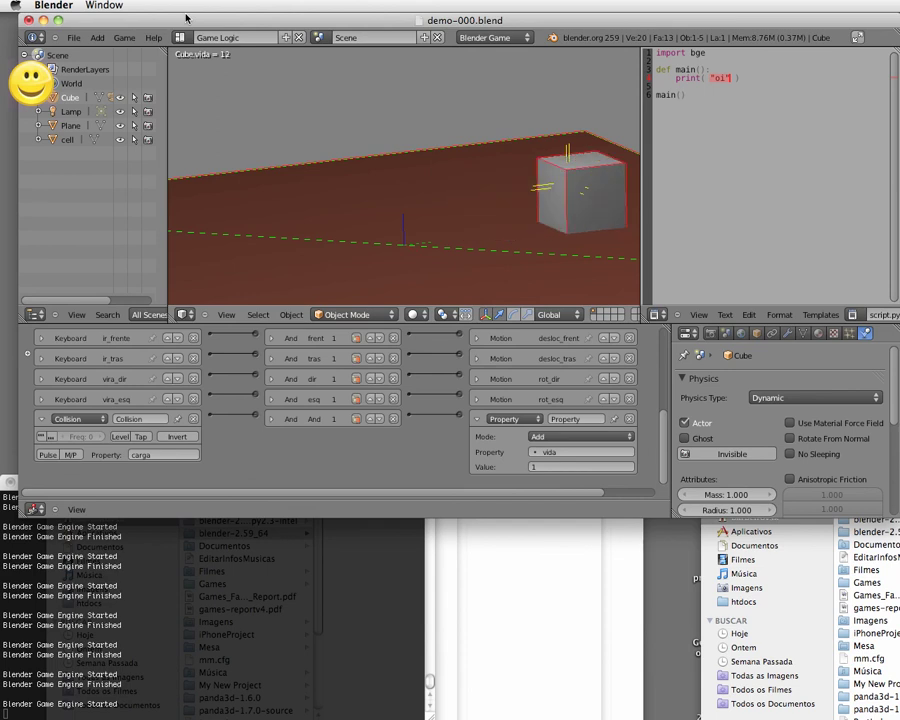
{"action": "key", "text": "Down"}
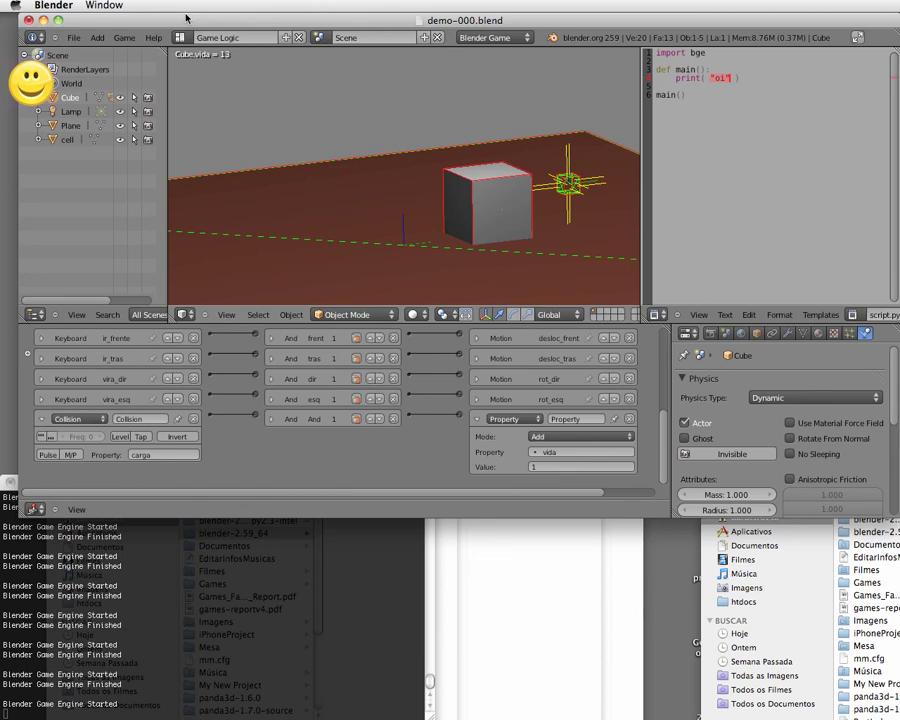
{"action": "key", "text": "Up"}
{"action": "key", "text": "Down"}
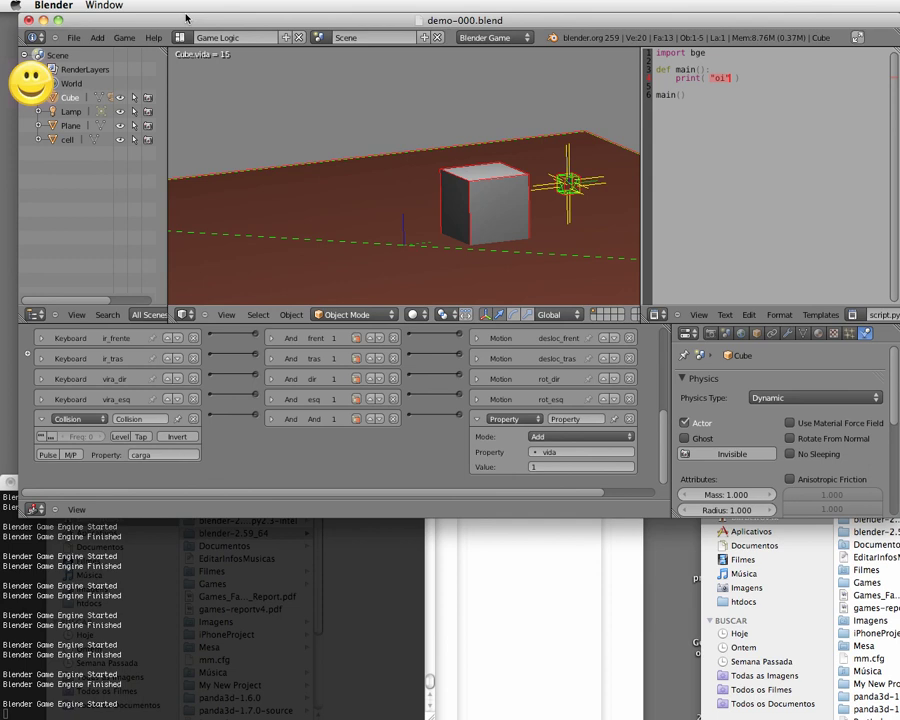
{"action": "key", "text": "Escape"}
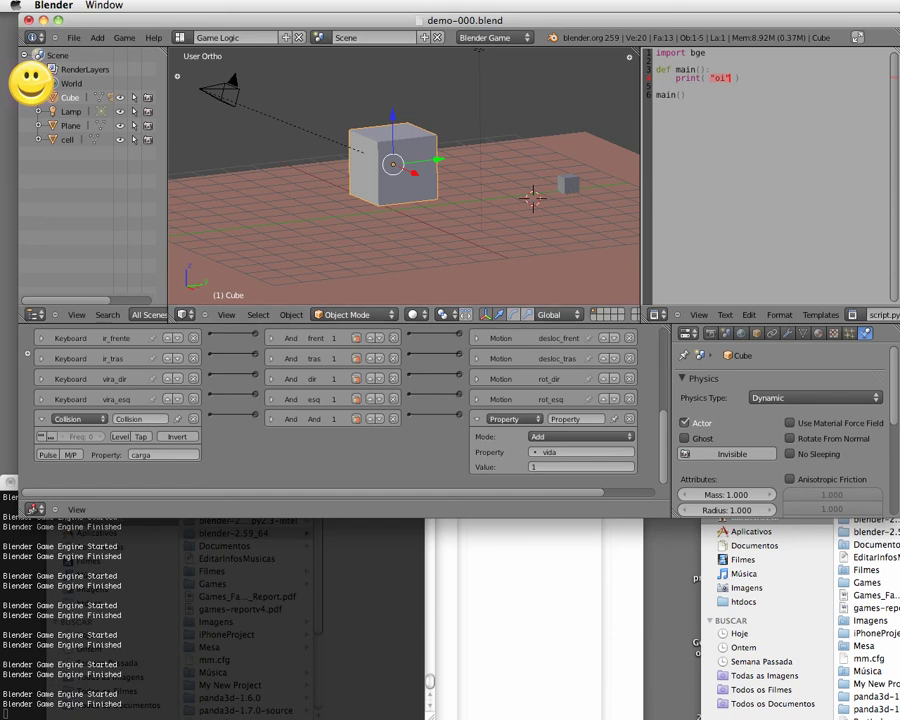
- Replace the cell's Visibility actuator with an Edit Object actuator set to End Object
{"action": "left_click", "coordinate": [566, 183]}
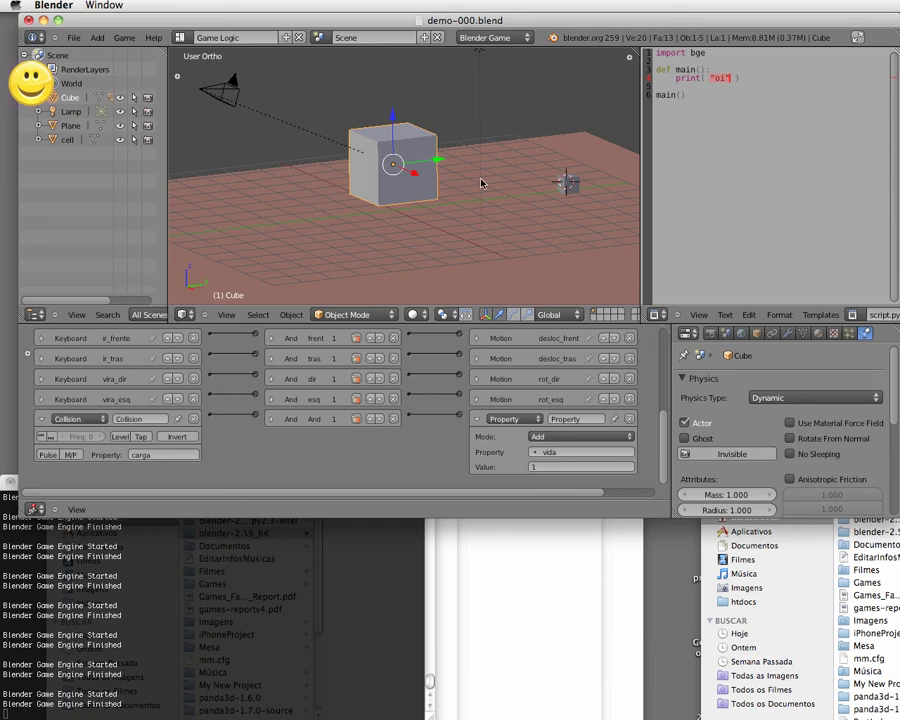
{"action": "right_click", "coordinate": [566, 183]}
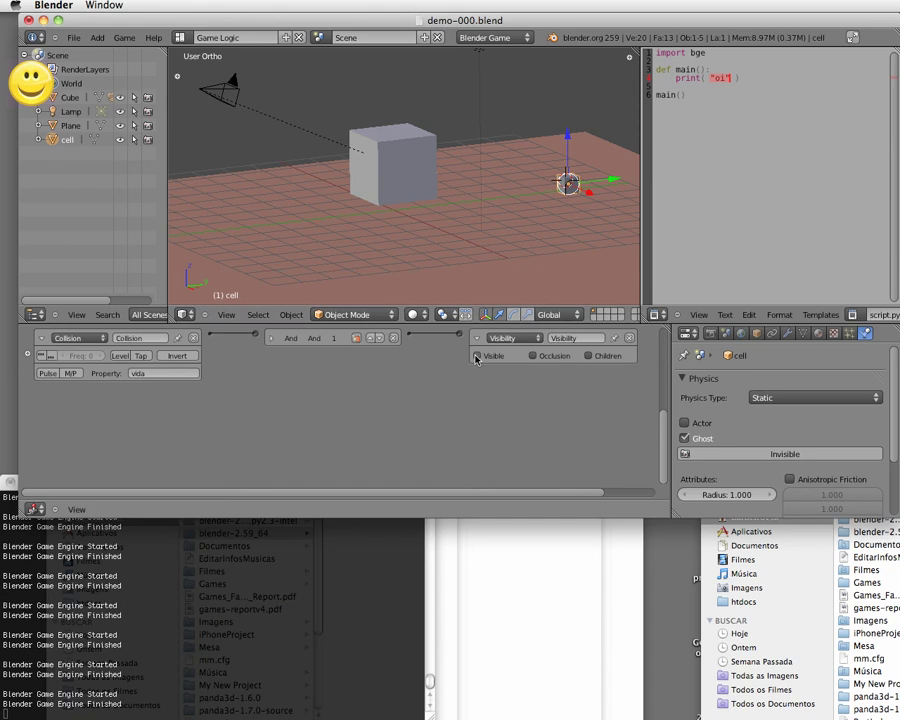
{"action": "left_click", "coordinate": [539, 339]}
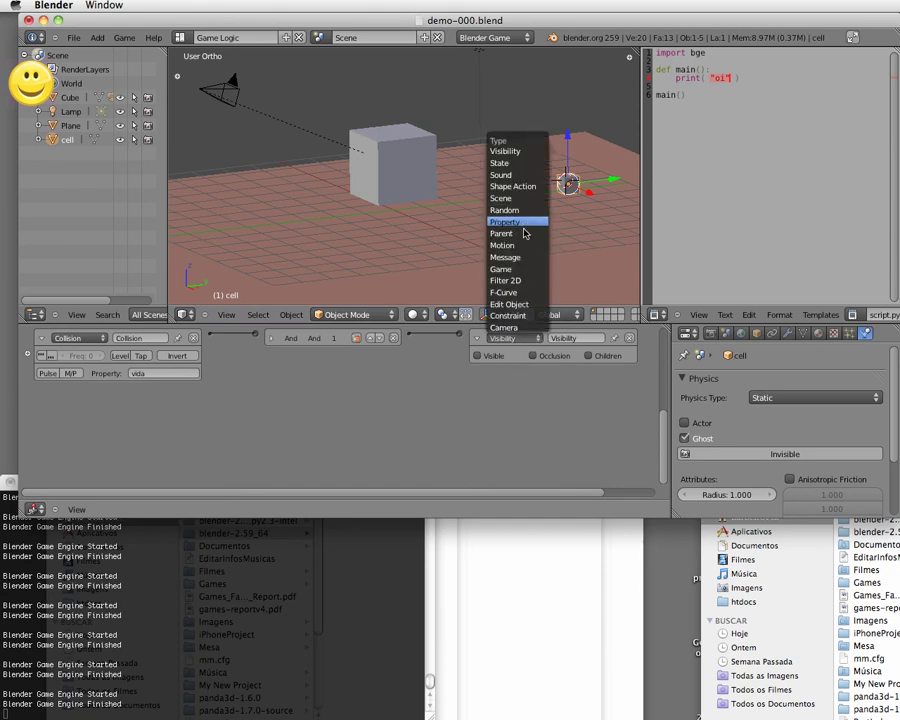
{"action": "left_click", "coordinate": [530, 308]}
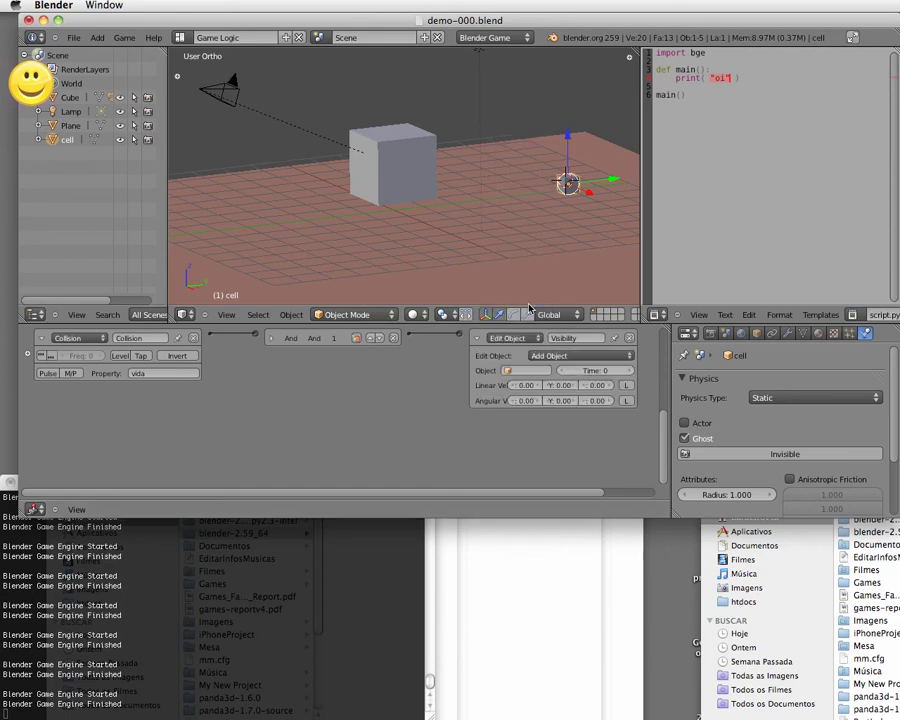
{"action": "left_click", "coordinate": [566, 357]}
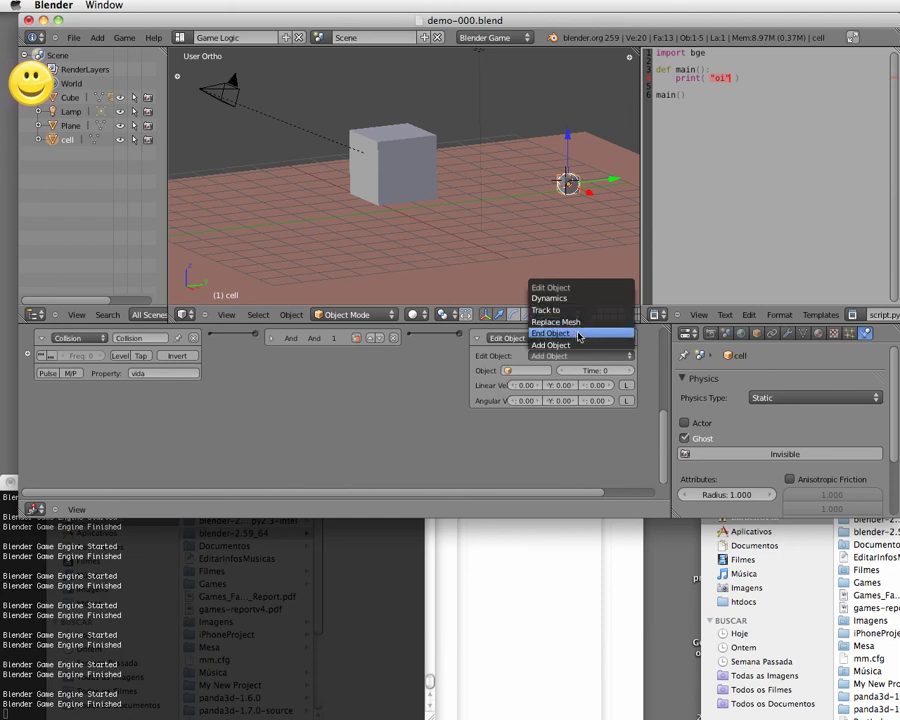
{"action": "left_click", "coordinate": [578, 335]}
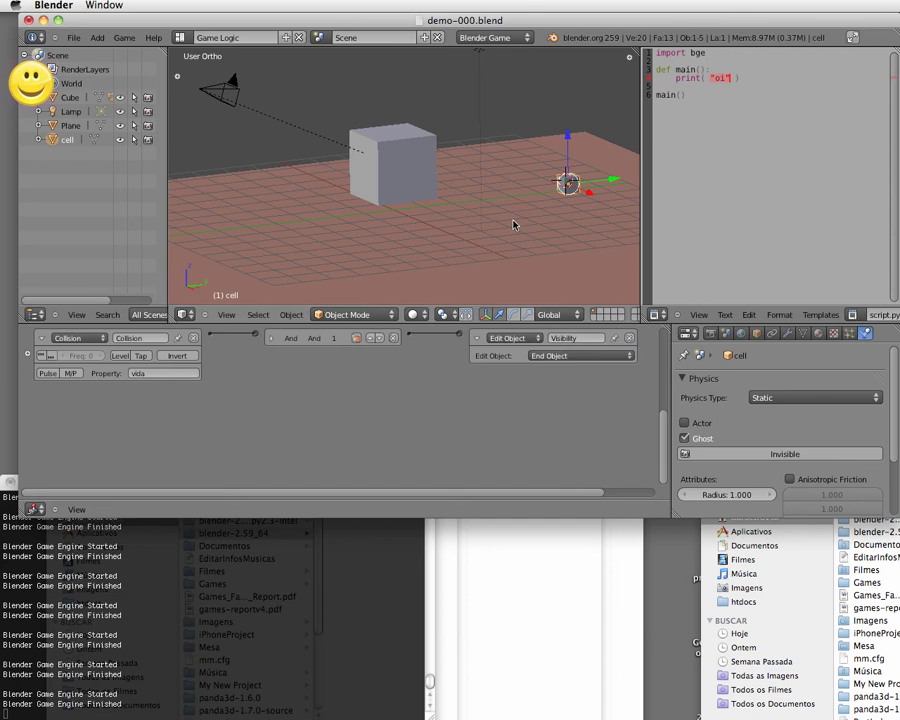
- Test the cell's End Object actuator by driving the cube through the cell in a game run, and stop it
{"action": "key", "text": "p"}
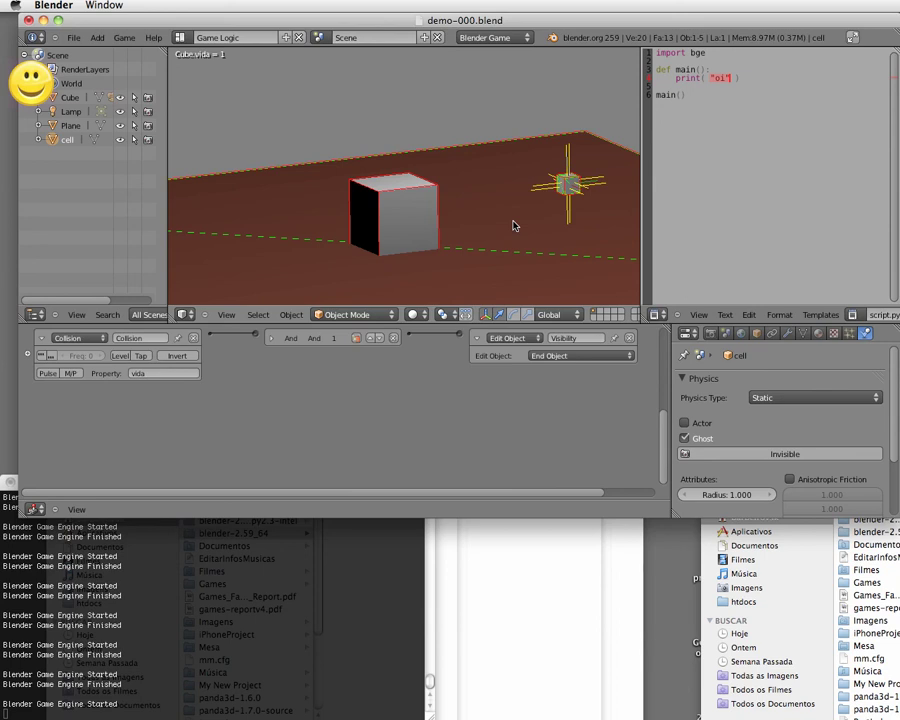
{"action": "key", "text": "Right"}
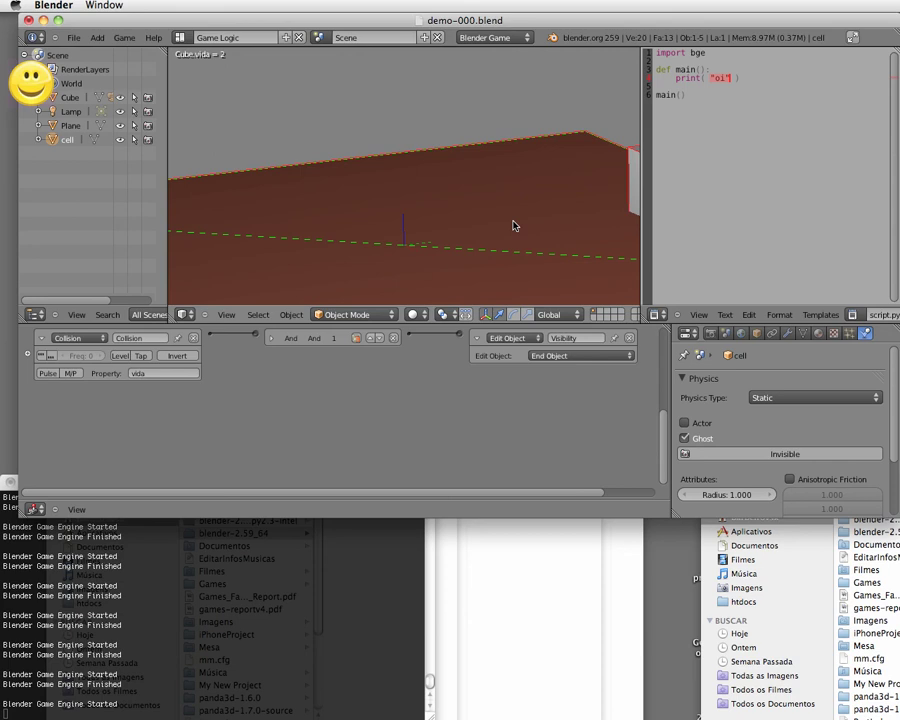
{"action": "key", "text": "Escape"}
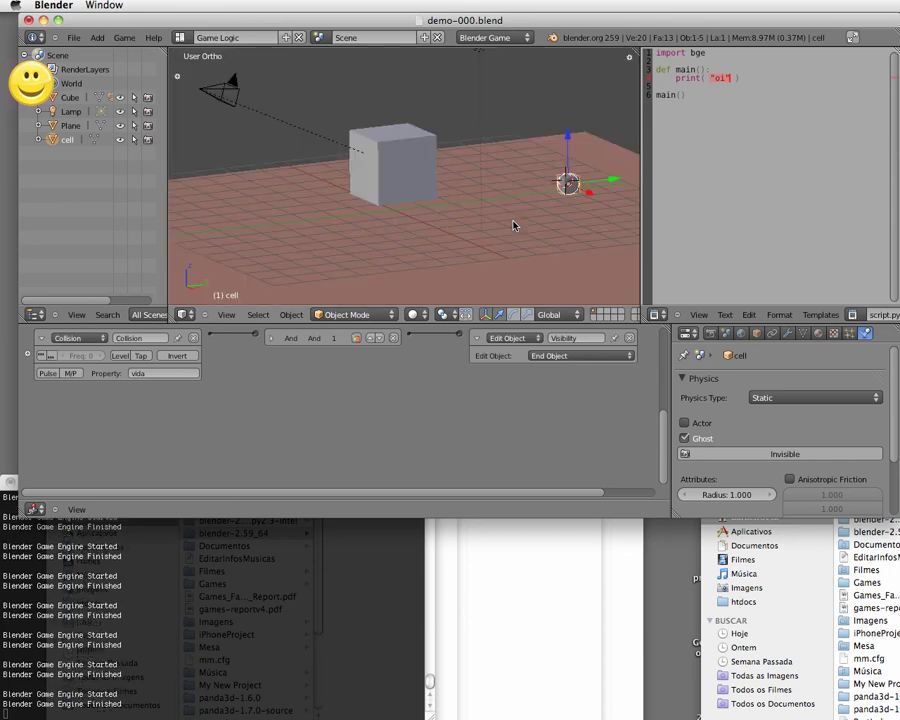